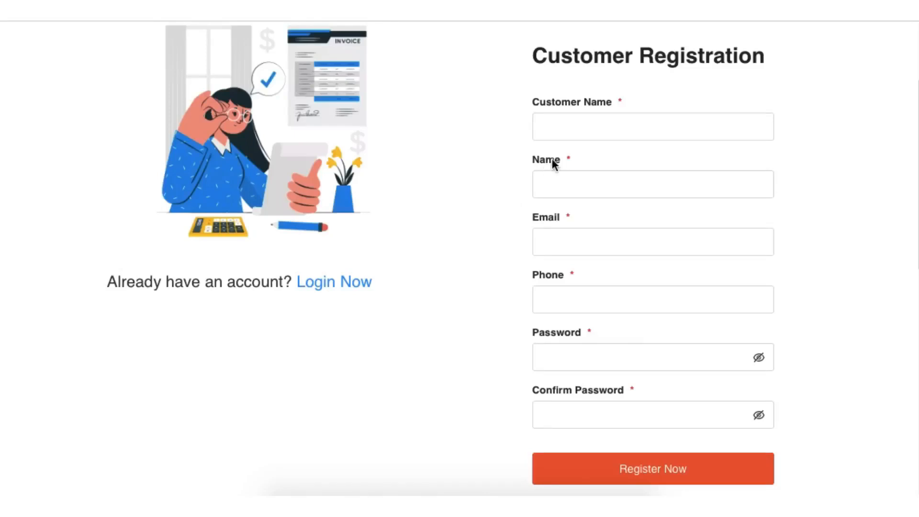
# Step: Enter ABC Group as the customer name and fill in the contact's name in the registration form
pyautogui.click(567, 129)
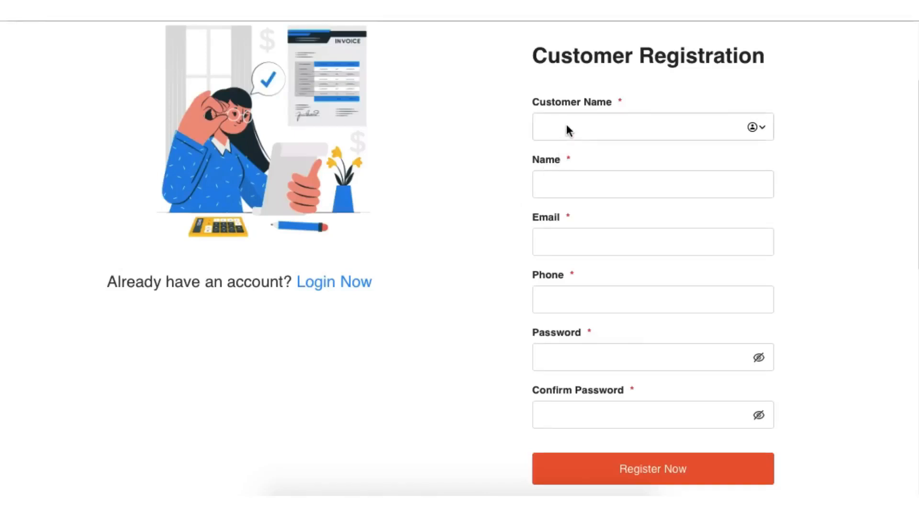
pyautogui.write('ABC')
pyautogui.write('Group')
pyautogui.click(556, 183)
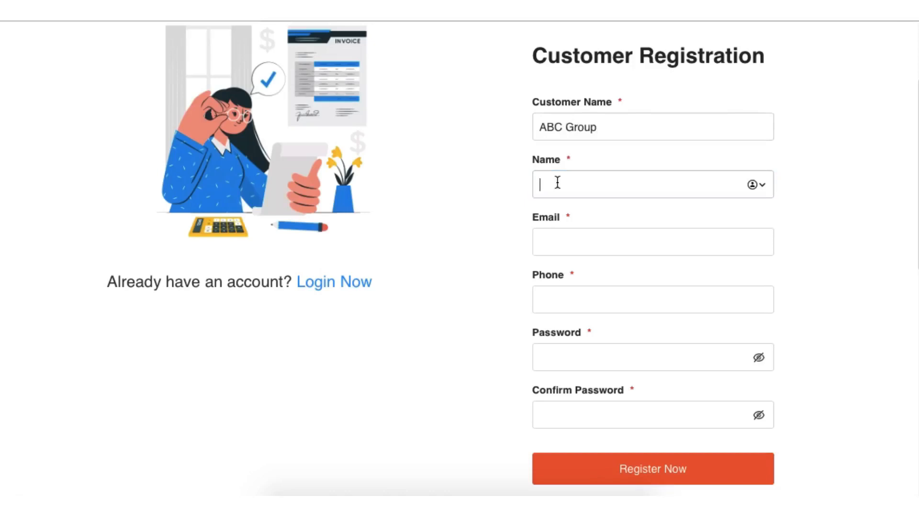
pyautogui.write('Mohammed')
# Step: Fill in the contact's e-mail address and phone number in the registration form
pyautogui.click(589, 242)
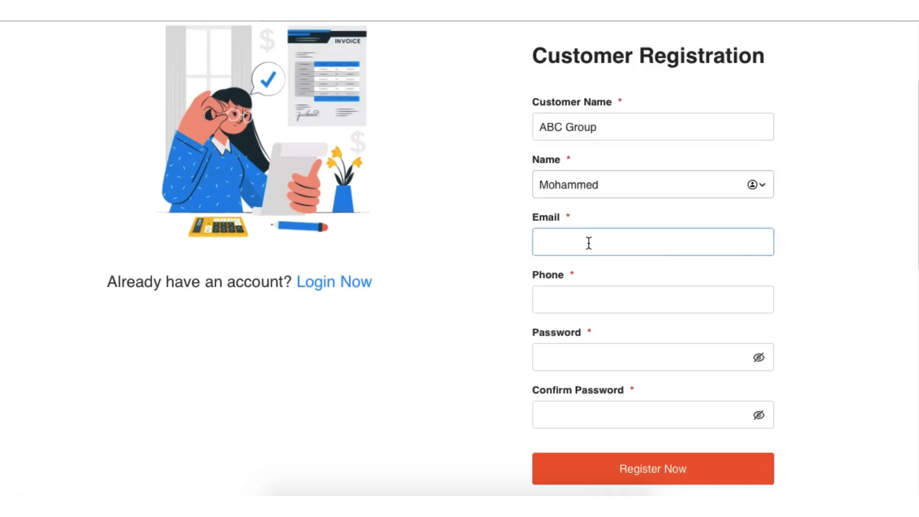
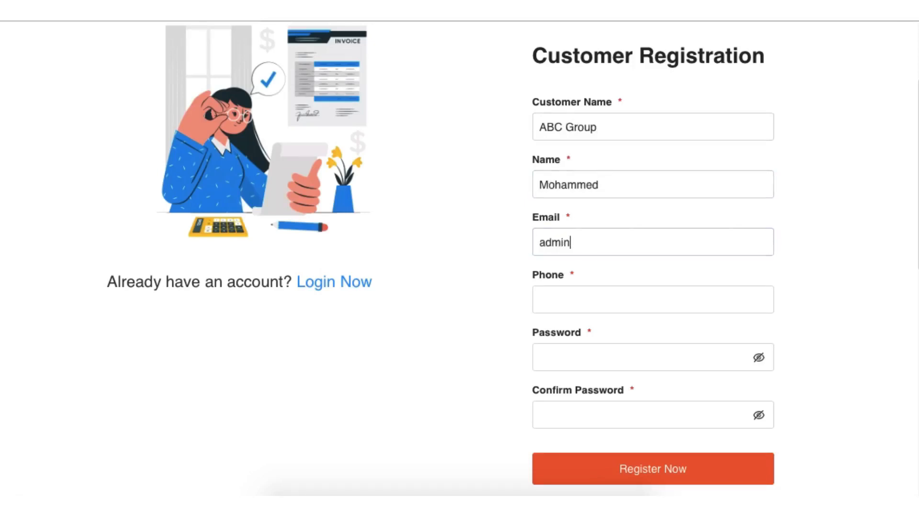
pyautogui.press('Tab')
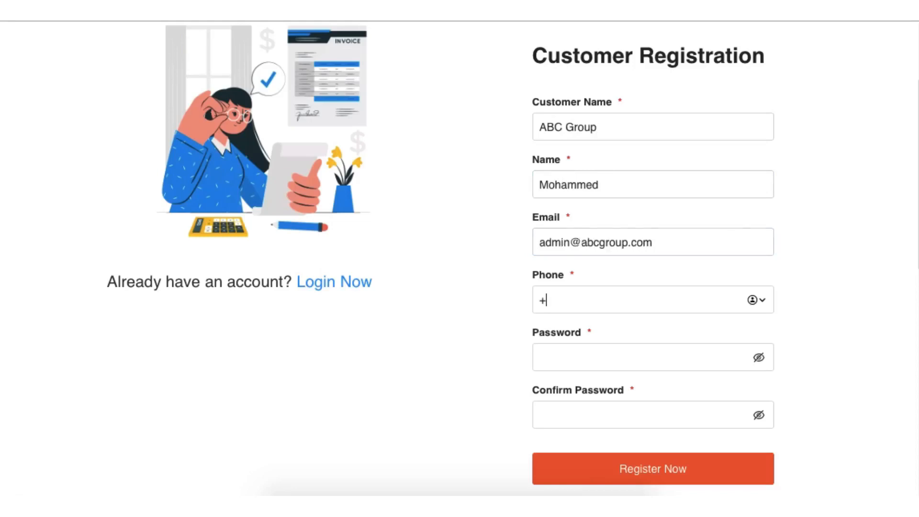
# Step: Enter the account password and repeat it in the confirmation field
pyautogui.click(587, 357)
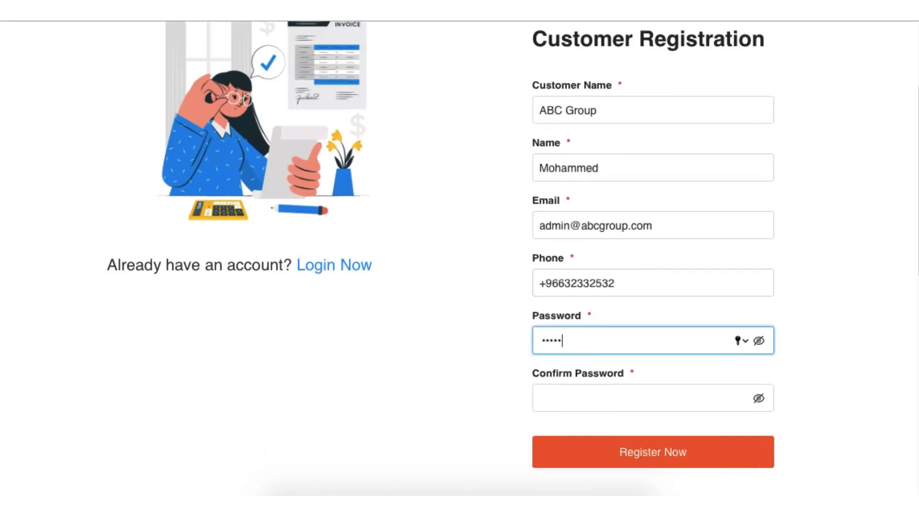
pyautogui.press('Tab')
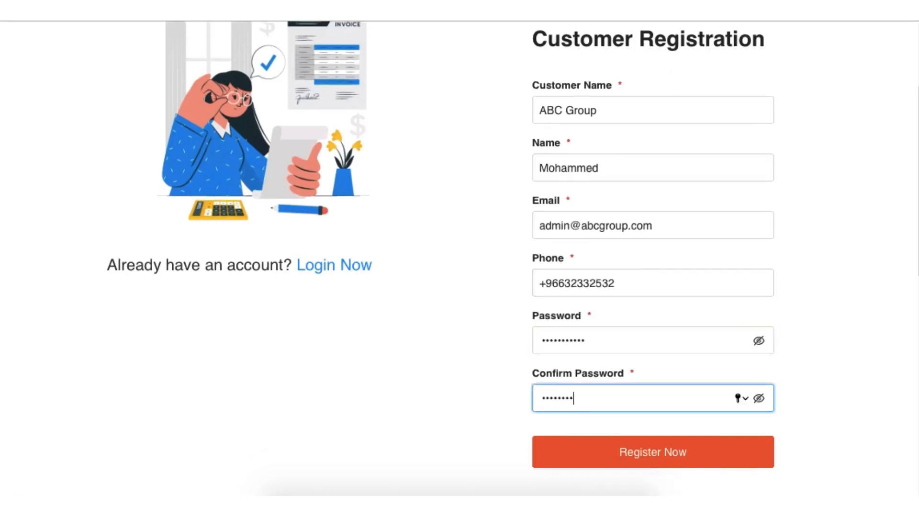
# Step: Reveal both password entries to check that they match, hide them again, and submit the customer registration
pyautogui.click(756, 340)
pyautogui.click(759, 340)
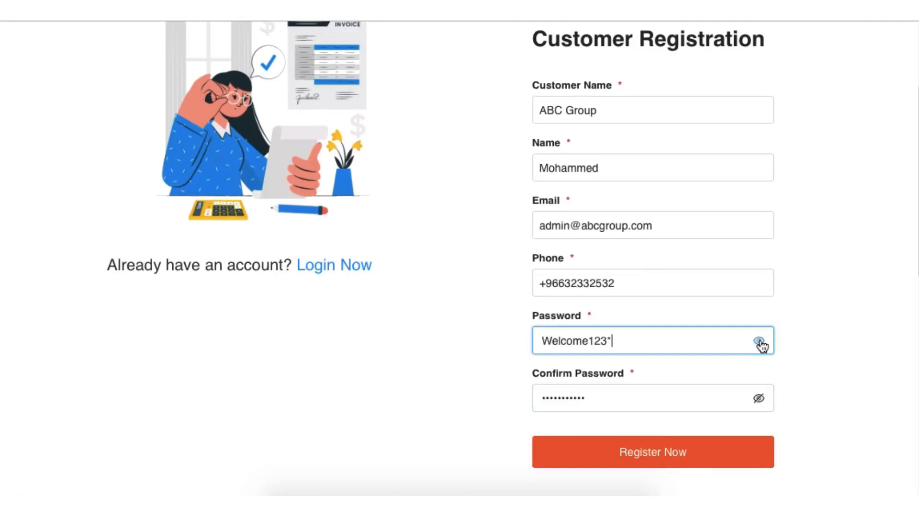
pyautogui.click(759, 398)
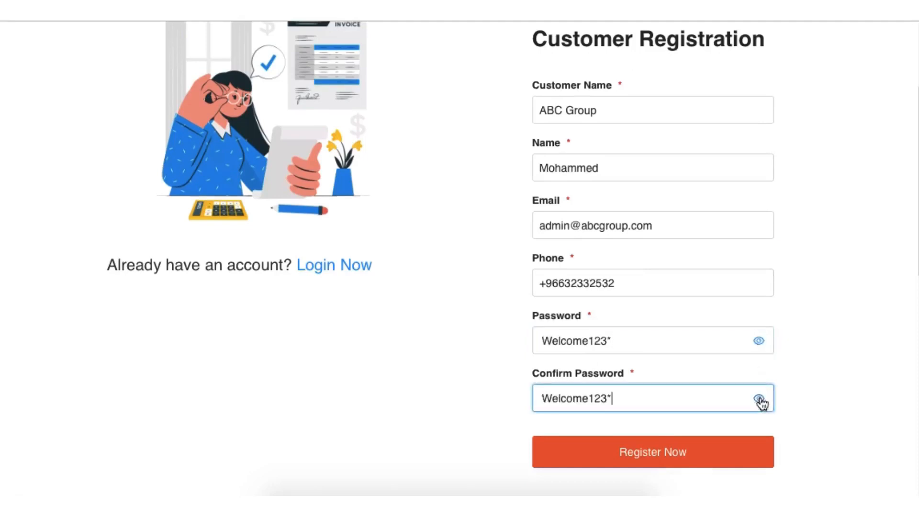
pyautogui.click(758, 340)
pyautogui.click(758, 398)
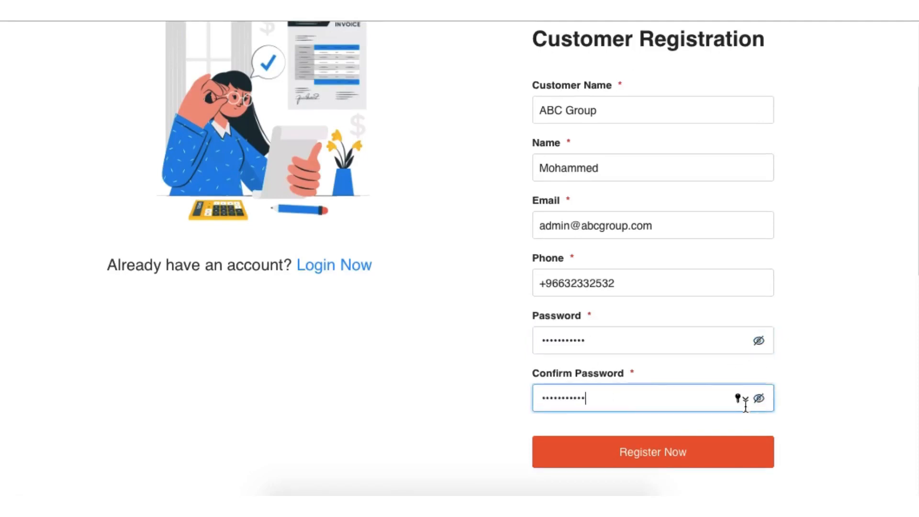
pyautogui.click(662, 452)
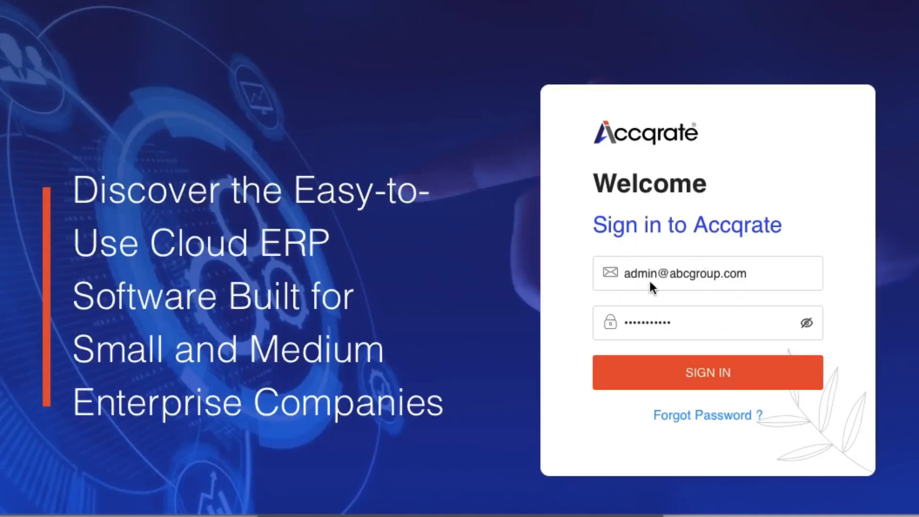
# Step: Sign in with the prefilled credentials and add a new company named ABC Company Ltd
pyautogui.click(677, 373)
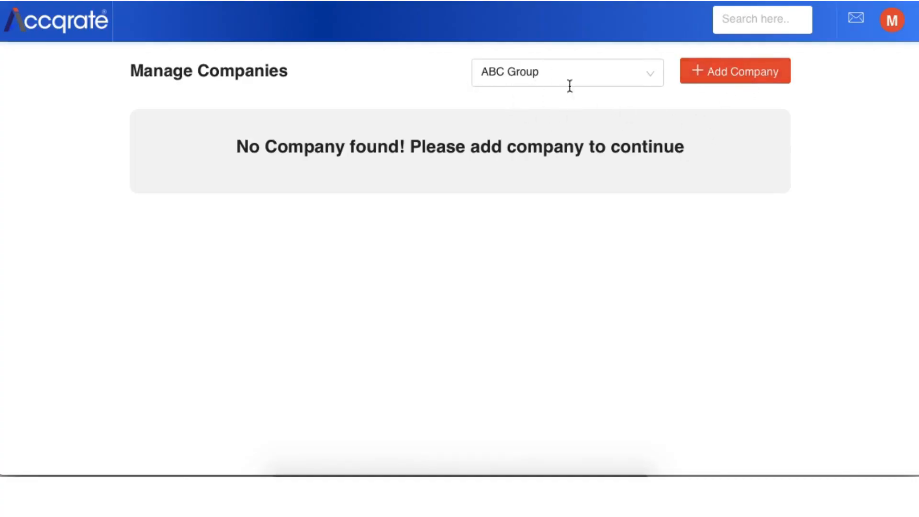
pyautogui.click(716, 72)
pyautogui.click(232, 141)
pyautogui.write('ABC ')
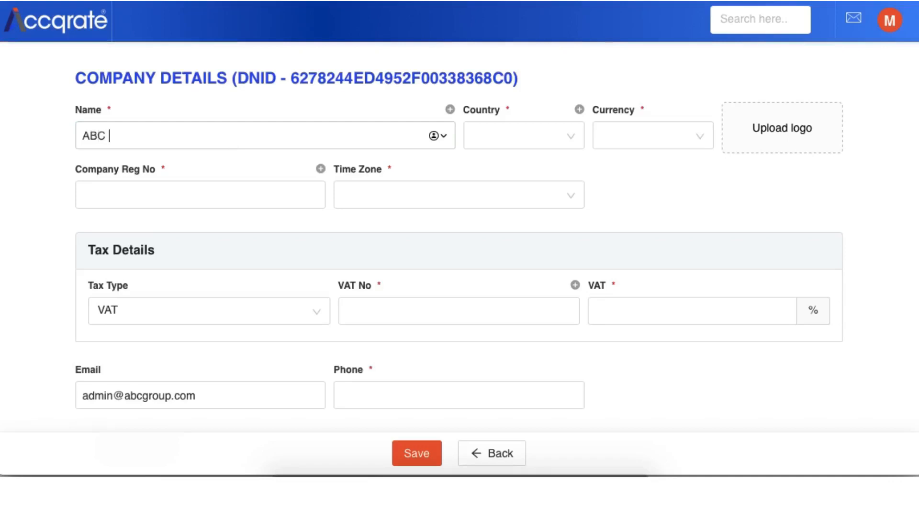
pyautogui.write('Company Ltd')
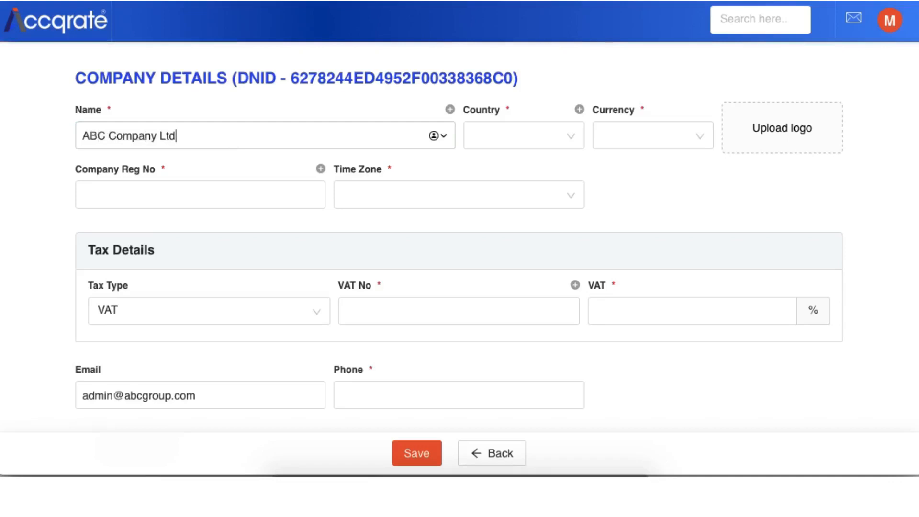
# Step: Add an alternate name for the company by pasting the copied text
pyautogui.click(449, 110)
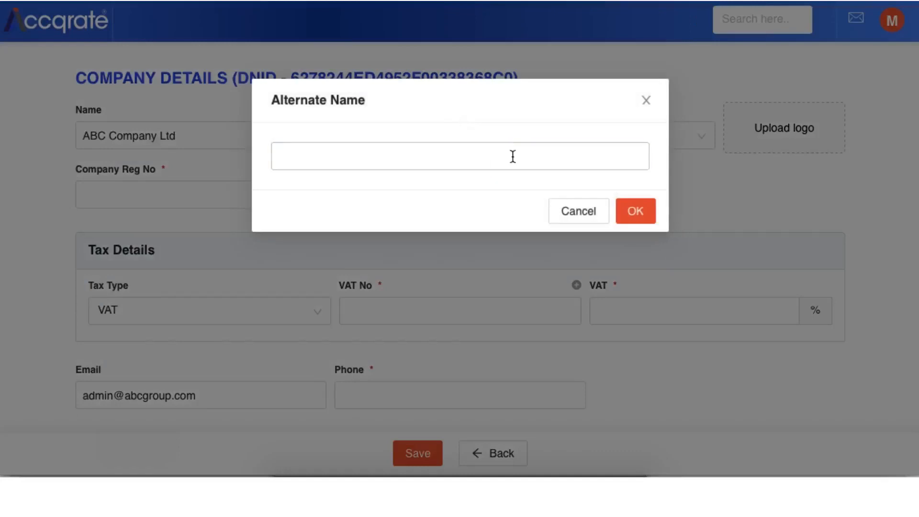
pyautogui.write('شركة ABC المحدودة')
pyautogui.click(632, 213)
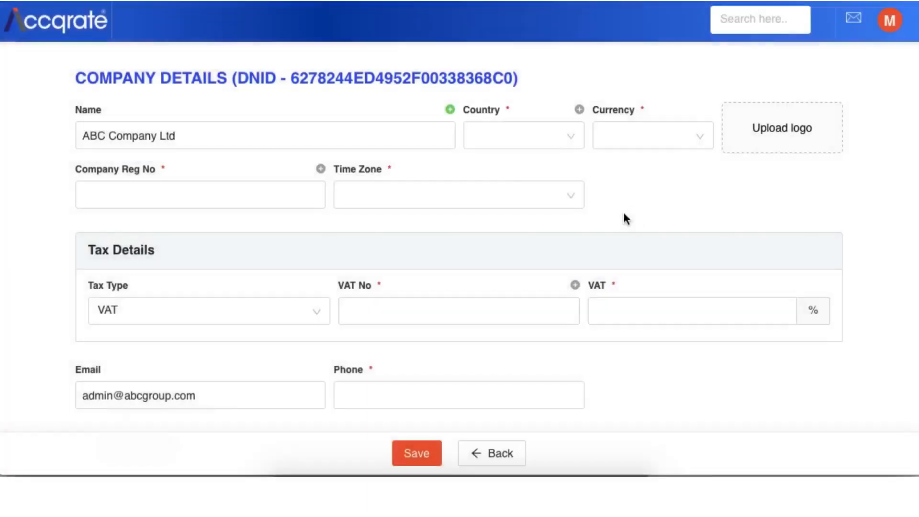
# Step: Set the company's country to Saudi Arabia and its currency to SAR - Saudi riyal
pyautogui.click(546, 131)
pyautogui.write('sau')
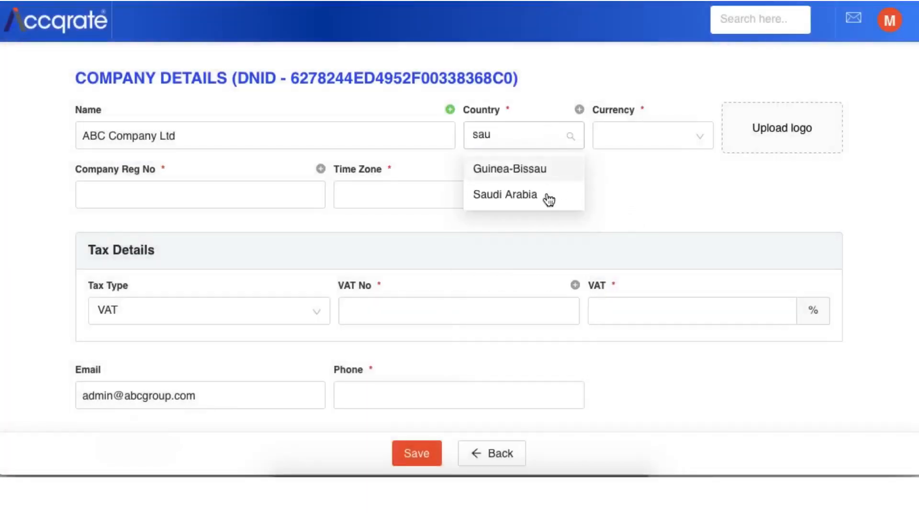
pyautogui.click(538, 200)
pyautogui.click(644, 139)
pyautogui.write('sar')
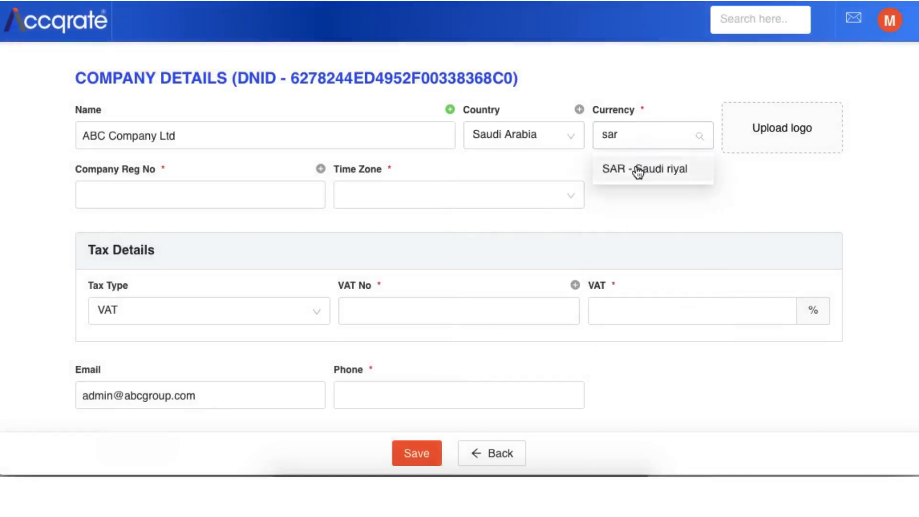
pyautogui.click(638, 171)
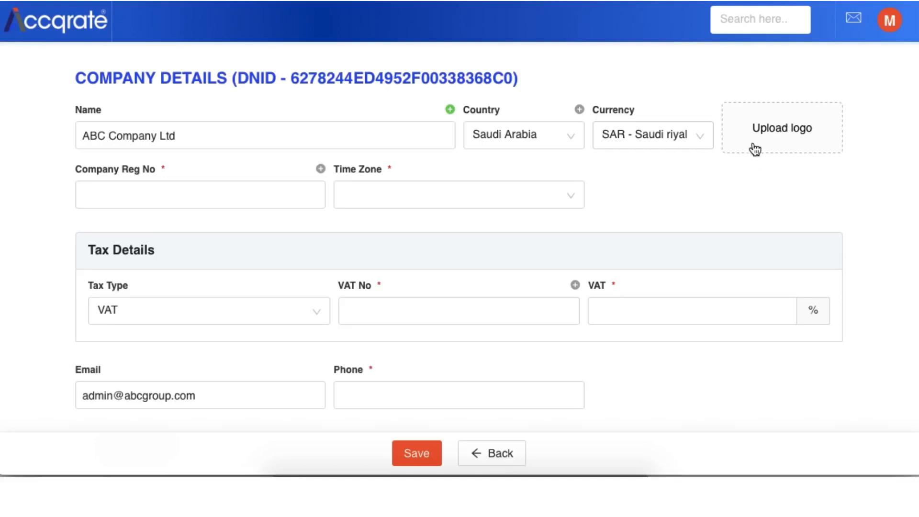
# Step: Enter the company registration number and set the time zone to (GMT+03:00) Arabian Standard Time for Riyadh
pyautogui.click(211, 199)
pyautogui.write('CR0001')
pyautogui.click(439, 194)
pyautogui.write('riya')
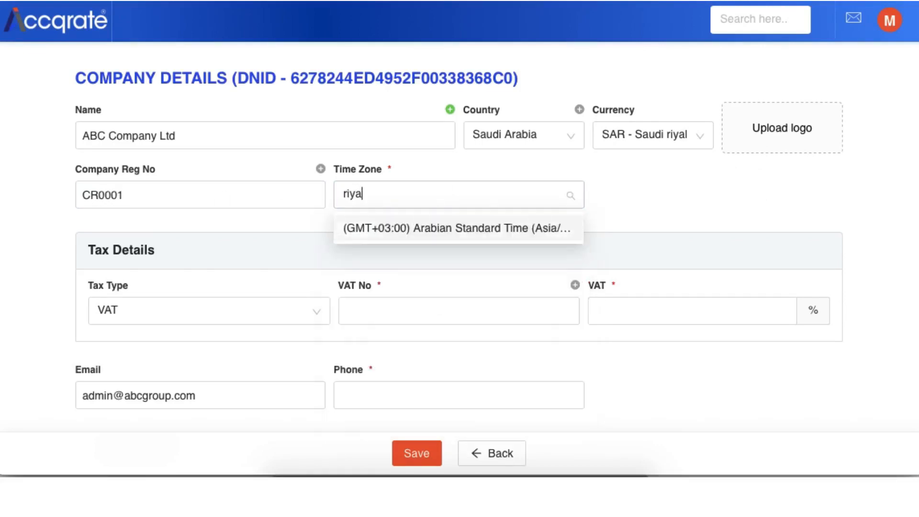
pyautogui.click(447, 233)
# Step: Fill in the company's VAT number and set the VAT rate to 15% in the tax details
pyautogui.scroll(-2, 513, 264)
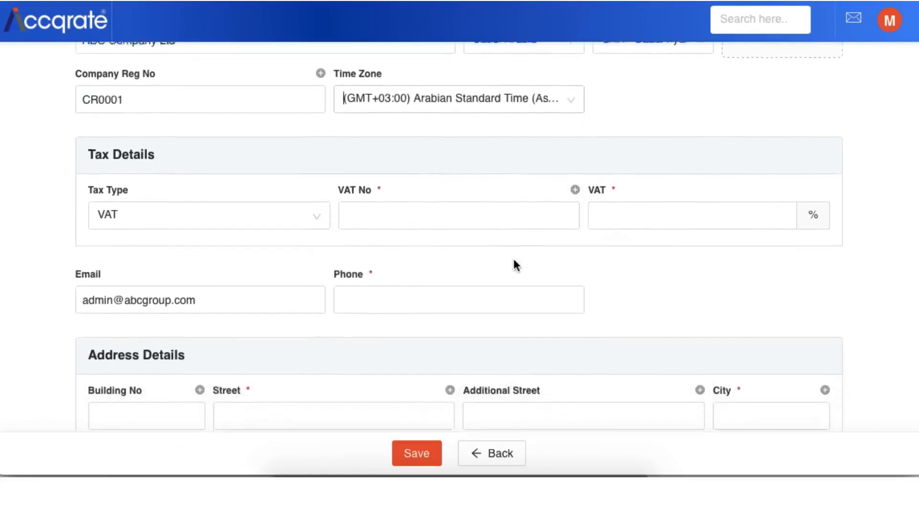
pyautogui.click(414, 211)
pyautogui.write('234342')
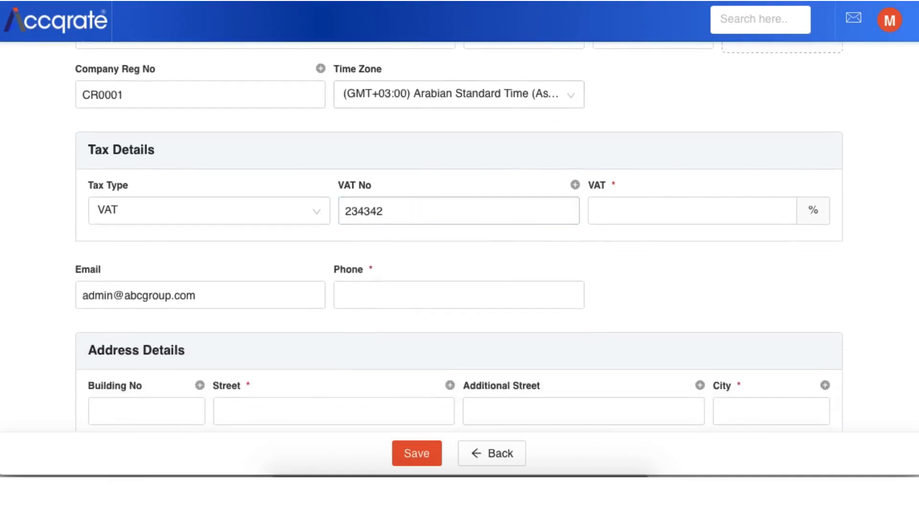
pyautogui.press('BackSpace')
pyautogui.press('BackSpace')
pyautogui.press('BackSpace')
pyautogui.press('BackSpace')
pyautogui.press('BackSpace')
pyautogui.press('BackSpace')
pyautogui.write('324353554545')
pyautogui.click(619, 212)
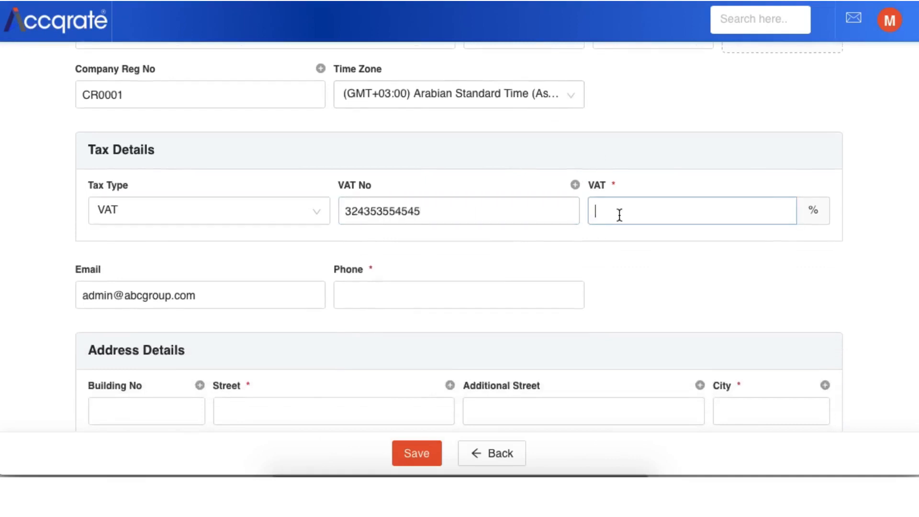
pyautogui.write('15')
# Step: Enter the company's phone number in the company details
pyautogui.scroll(-2, 635, 282)
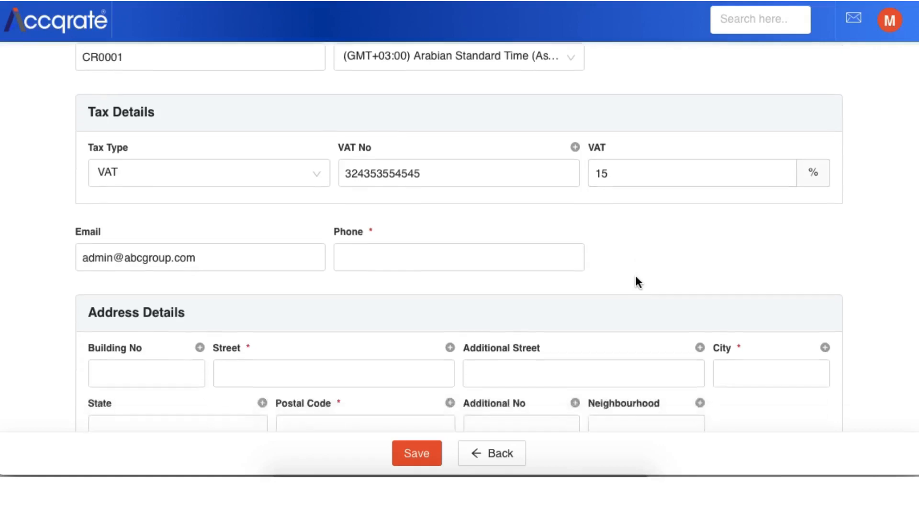
pyautogui.click(230, 211)
pyautogui.click(396, 215)
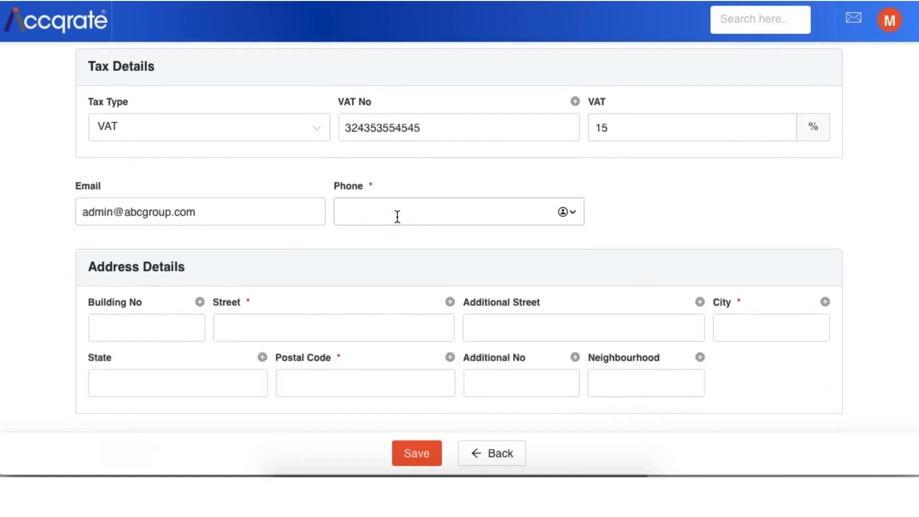
# Step: Fill in the company's street, city and postal code in the address details
pyautogui.scroll(-2, 308, 254)
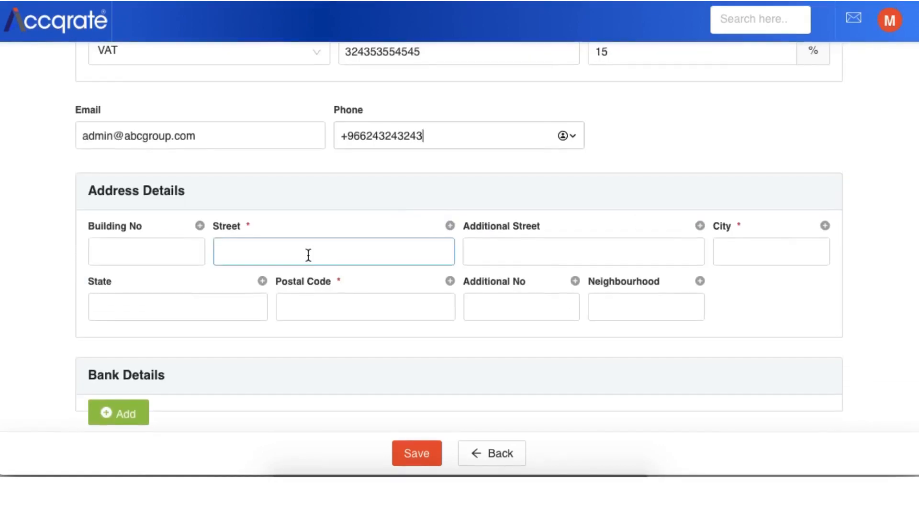
pyautogui.click(307, 254)
pyautogui.write('Al Kho')
pyautogui.press('BackSpace')
pyautogui.write('hobar street')
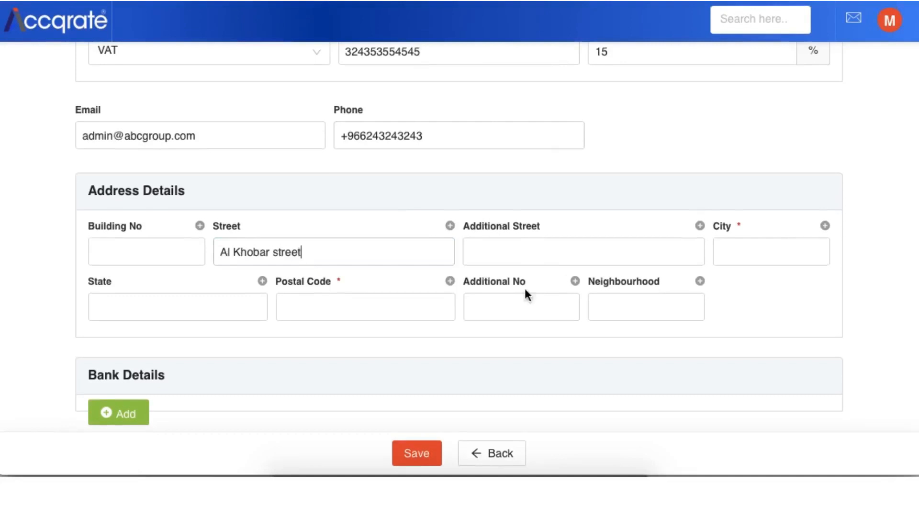
pyautogui.click(715, 261)
pyautogui.write('Al Khobar')
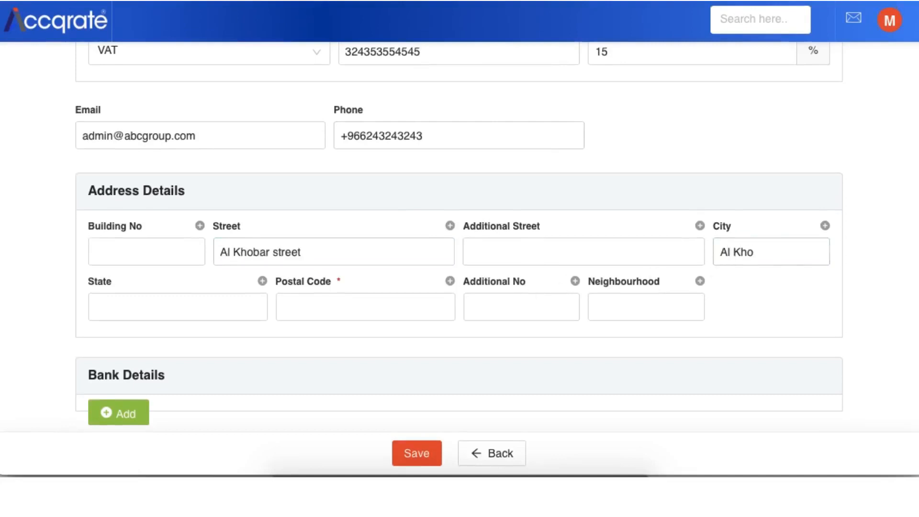
pyautogui.click(346, 307)
pyautogui.write('243243')
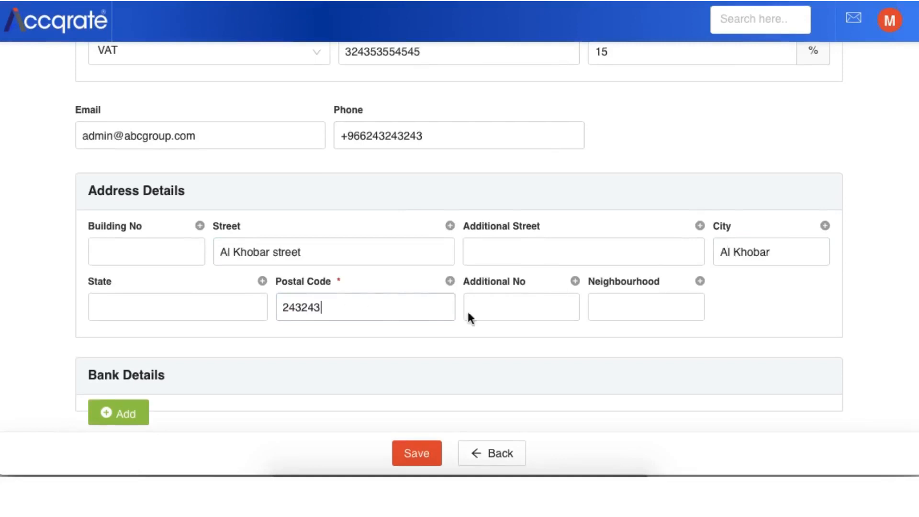
pyautogui.click(609, 316)
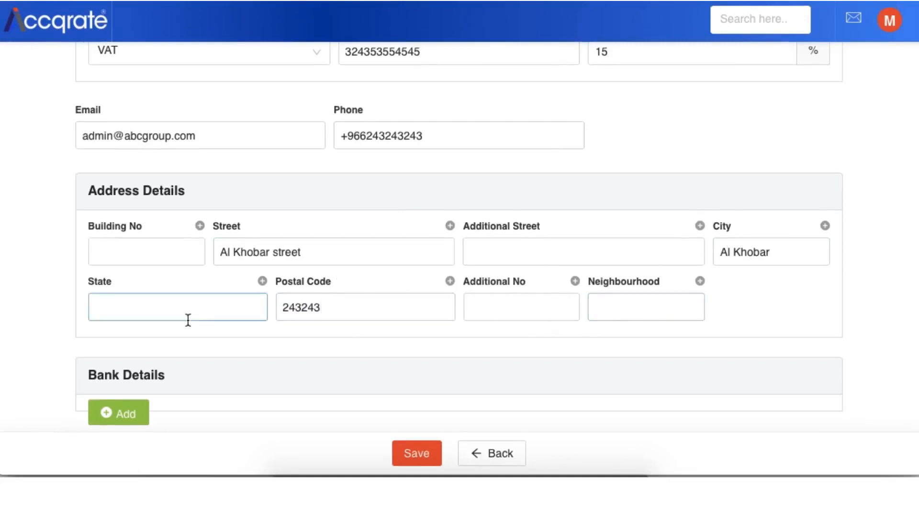
# Step: Add a bank entry with account holder ABC Company and bank name Riyadh Bank, and fill in the bank account number
pyautogui.click(126, 413)
pyautogui.scroll(-2, 310, 381)
pyautogui.click(147, 369)
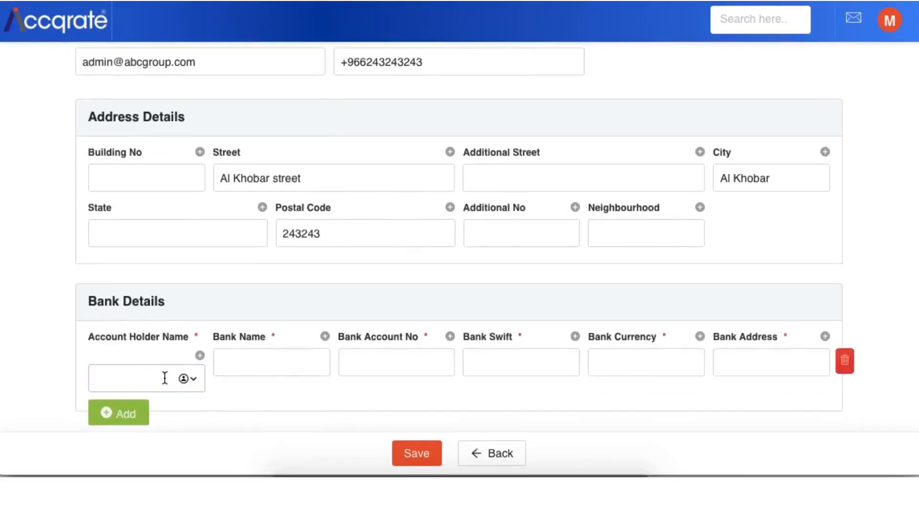
pyautogui.write('ABC Company')
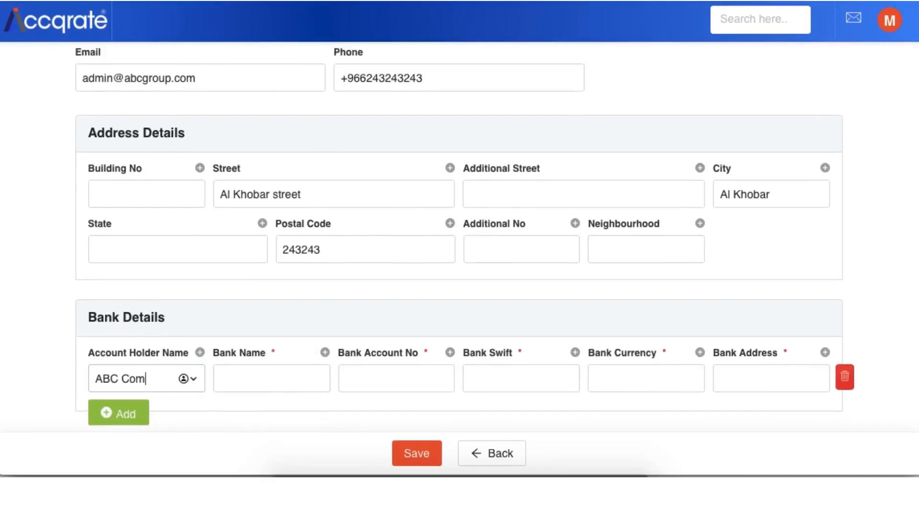
pyautogui.click(222, 387)
pyautogui.write('Riyadh')
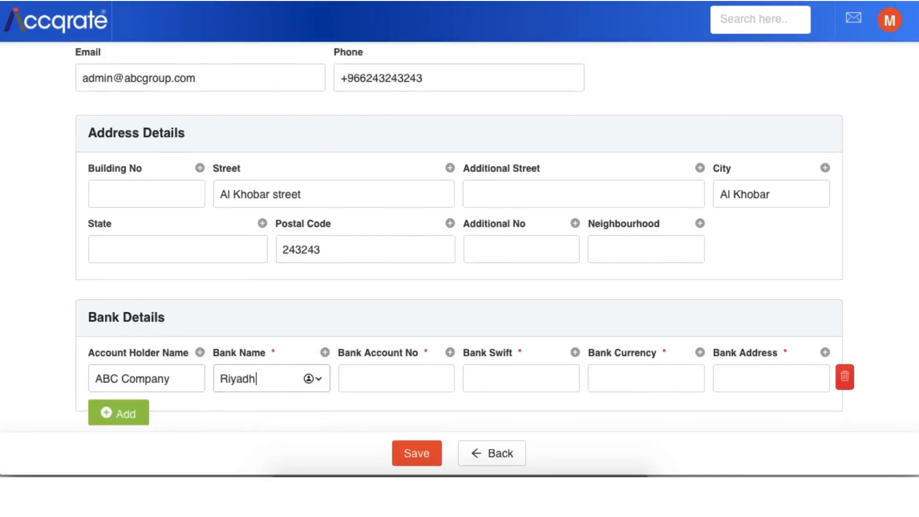
pyautogui.write(' Bank')
pyautogui.press('Tab')
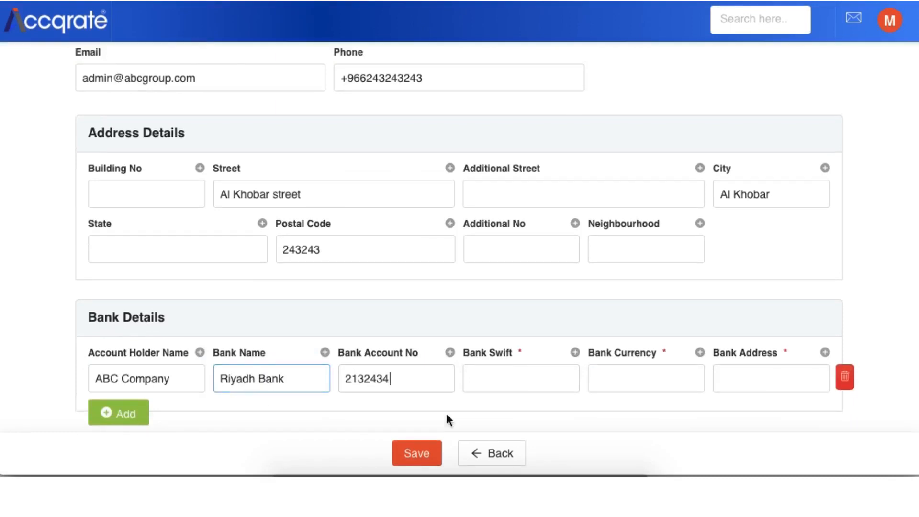
# Step: Complete the bank entry with SWIFT code SW23423, currency SAR and the bank's address, and save the company
pyautogui.click(496, 377)
pyautogui.write('SW23423')
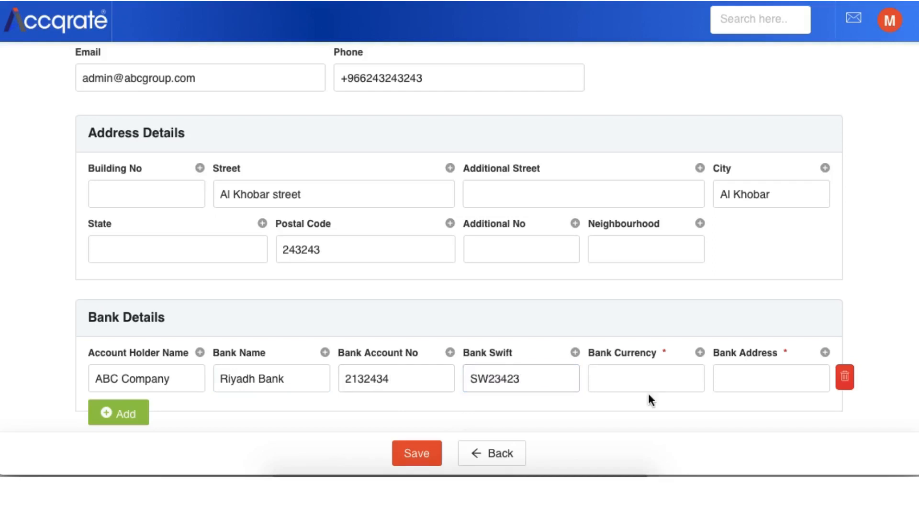
pyautogui.click(653, 390)
pyautogui.write('SAR')
pyautogui.click(792, 382)
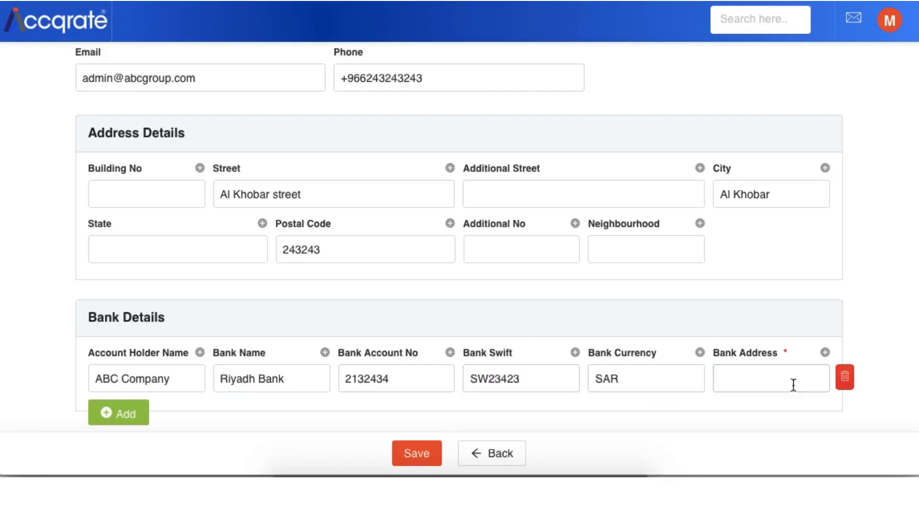
pyautogui.write('King Abdullah Stree')
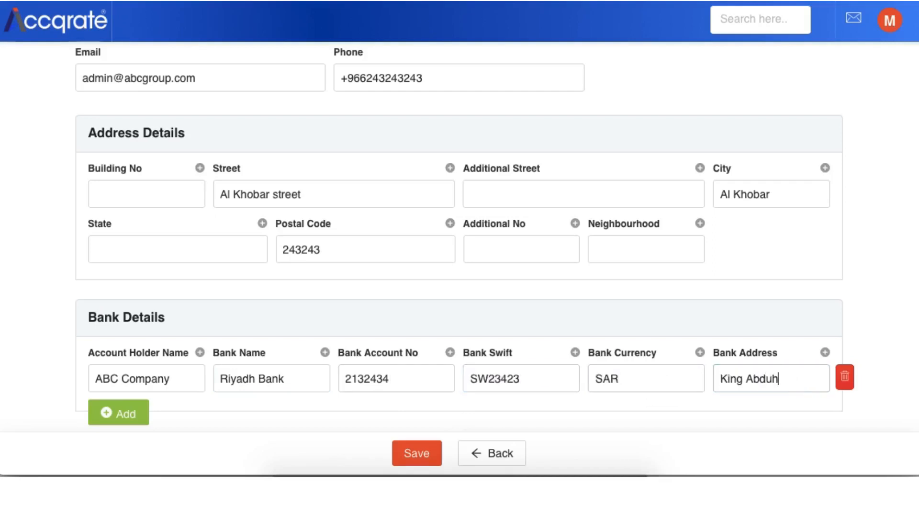
pyautogui.write('t')
pyautogui.click(415, 455)
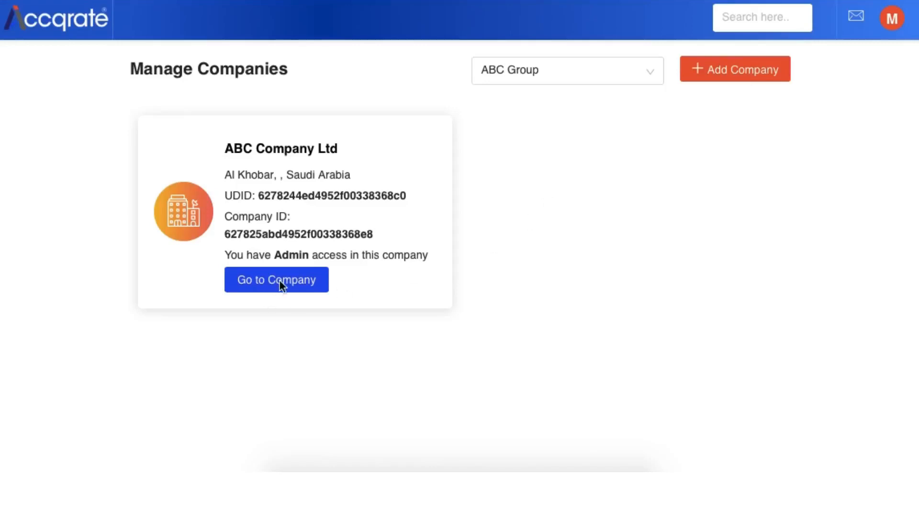
# Step: Enter ABC Company Ltd and open its role management
pyautogui.click(261, 280)
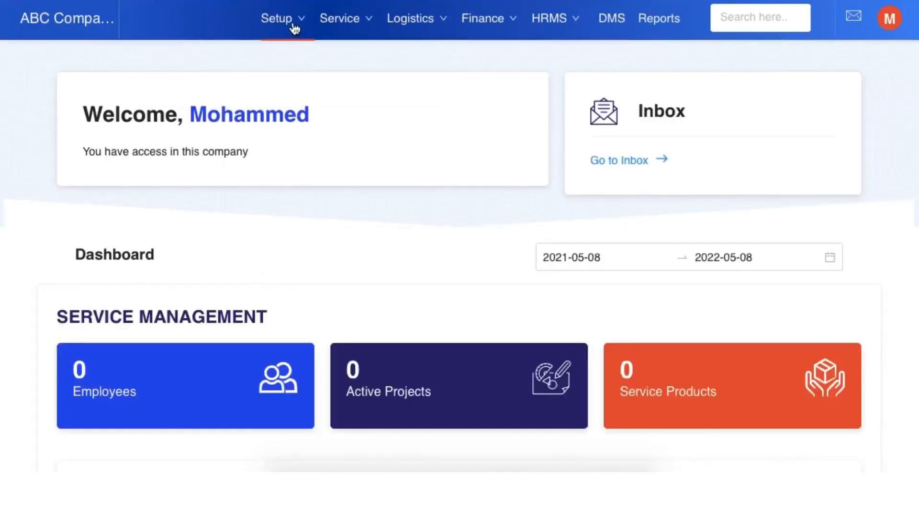
pyautogui.moveTo(294, 29)
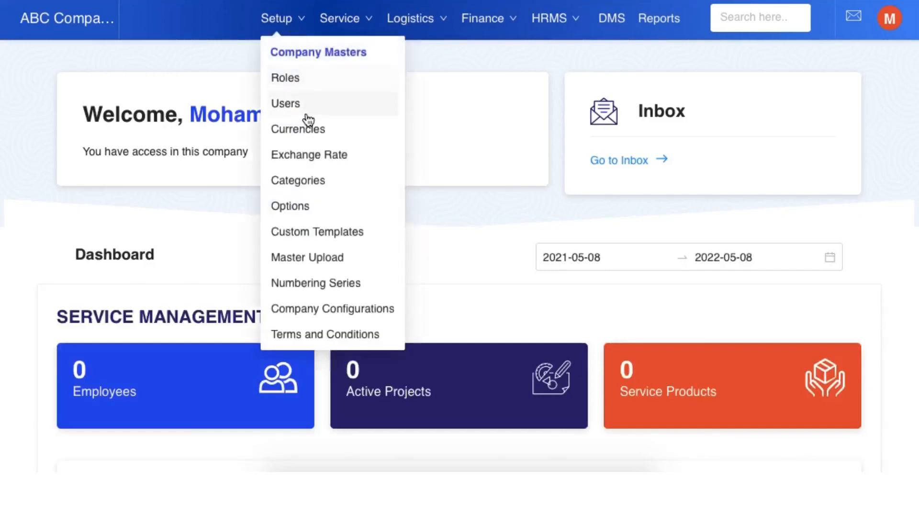
pyautogui.click(285, 78)
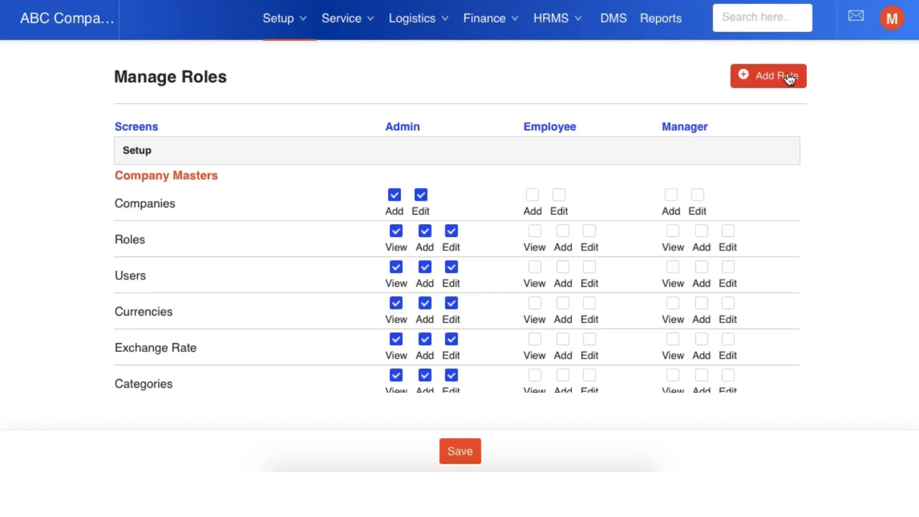
# Step: Add a new role named Einvoicing
pyautogui.click(789, 79)
pyautogui.click(478, 174)
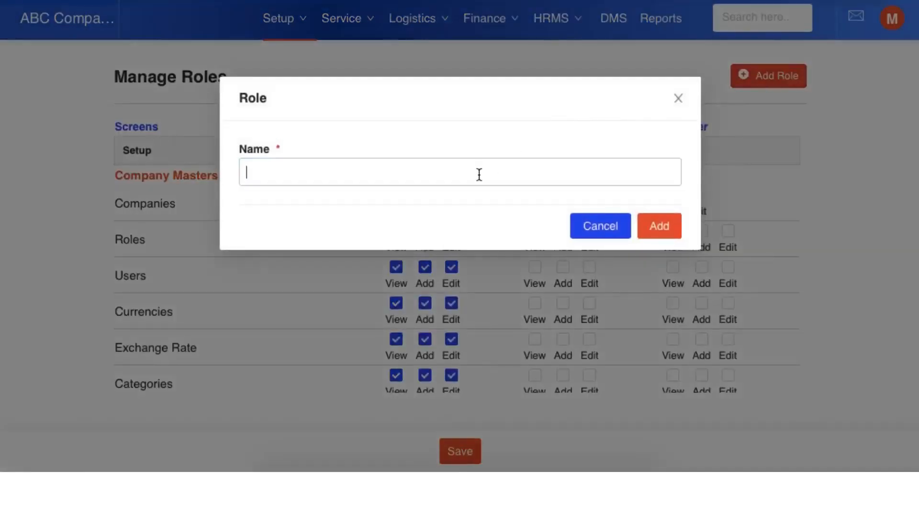
pyautogui.write('Einvici')
pyautogui.write('oicing')
pyautogui.click(663, 233)
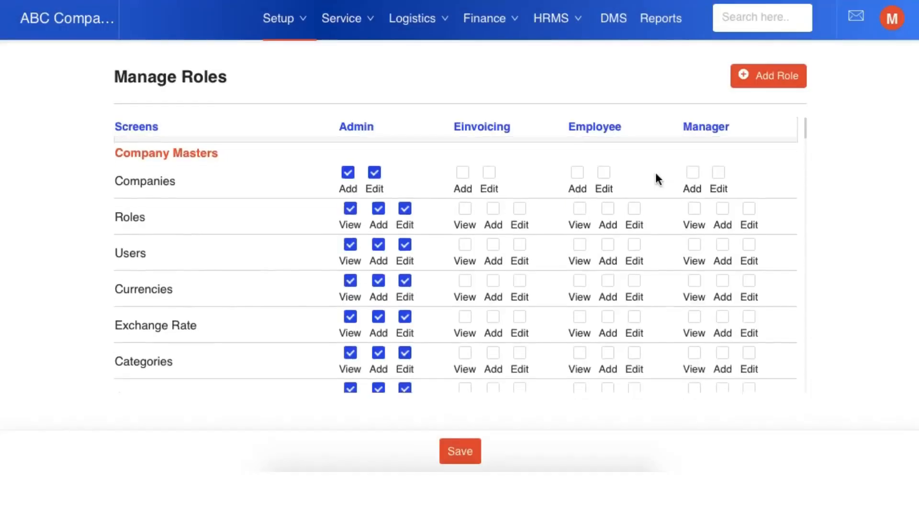
# Step: Grant the Einvoicing role Edit on Companies, and View, Add and Edit on Roles and Users
pyautogui.doubleClick(482, 126)
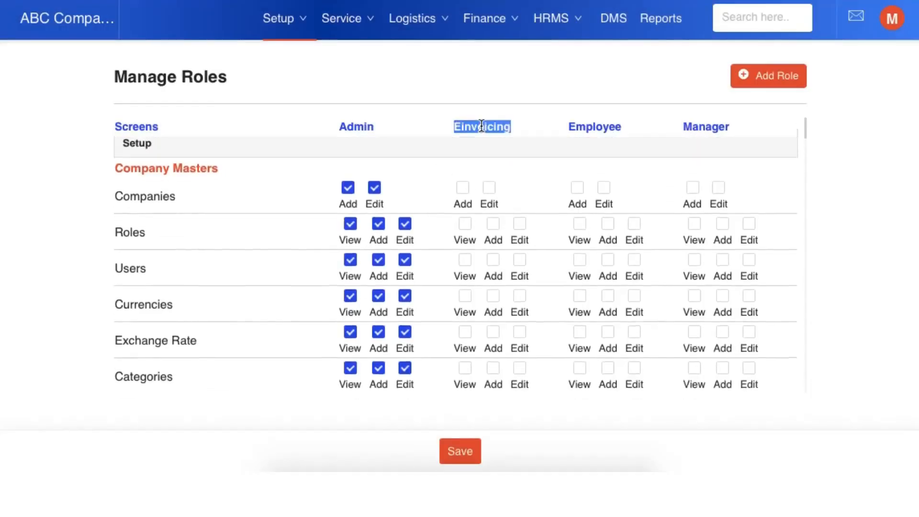
pyautogui.click(491, 196)
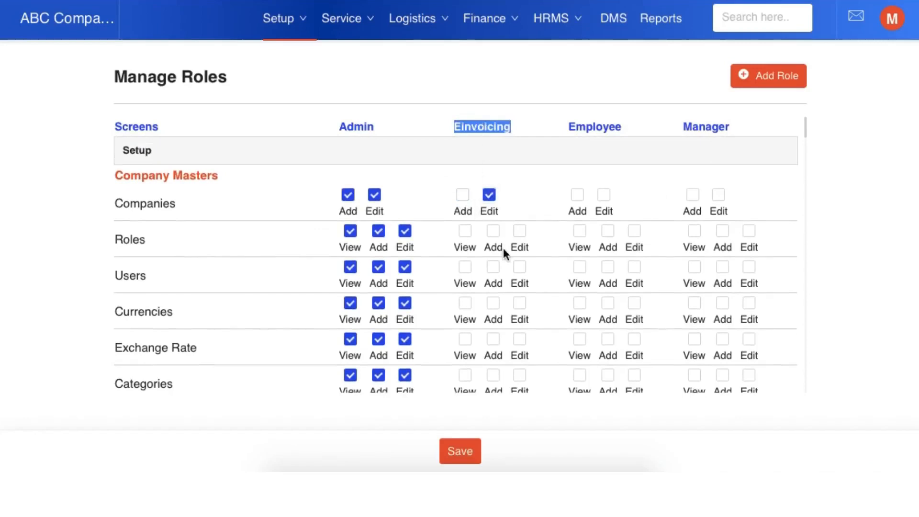
pyautogui.scroll(-1, 468, 236)
pyautogui.click(465, 207)
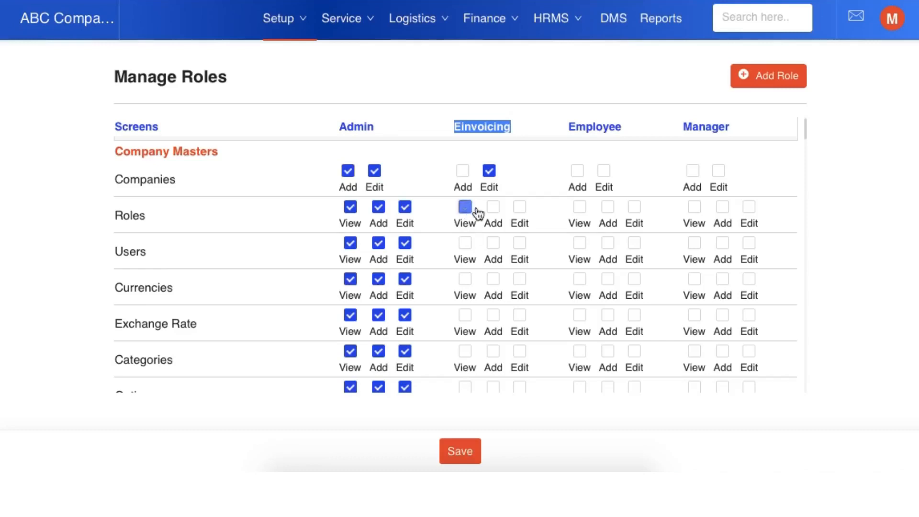
pyautogui.click(492, 207)
pyautogui.click(519, 207)
pyautogui.click(465, 243)
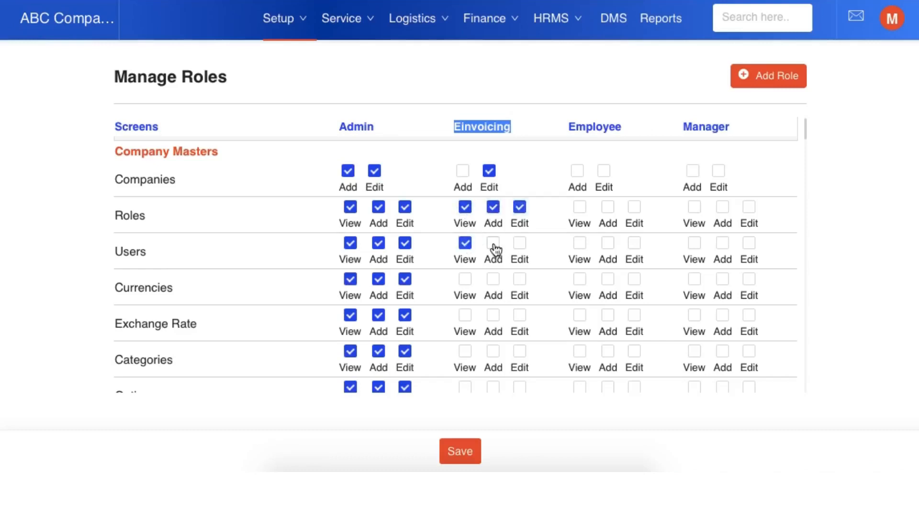
pyautogui.click(493, 242)
pyautogui.click(519, 243)
# Step: Grant the Einvoicing role View, Add and Edit on Currencies and Exchange Rate
pyautogui.scroll(-1, 520, 241)
pyautogui.scroll(-3, 520, 241)
pyautogui.click(465, 212)
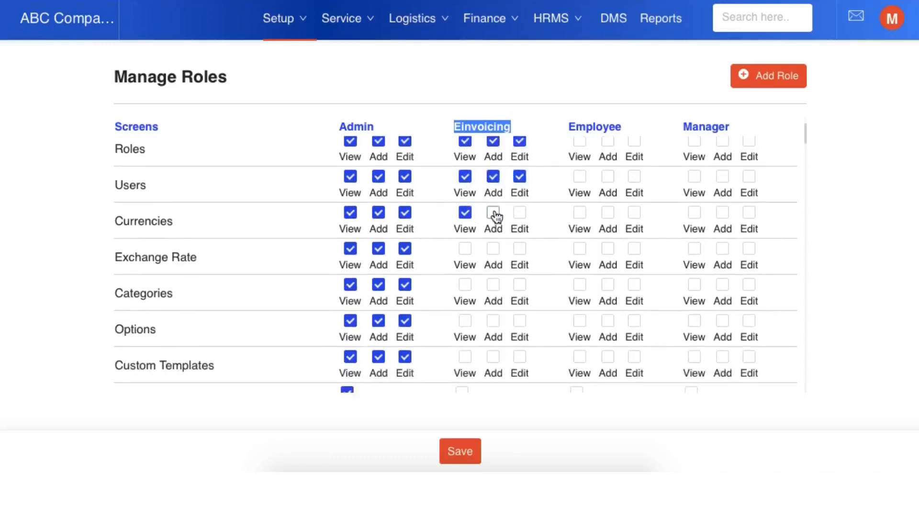
pyautogui.click(493, 211)
pyautogui.click(519, 212)
pyautogui.click(465, 248)
pyautogui.click(493, 249)
pyautogui.click(519, 248)
# Step: Grant the Einvoicing role View, Add and Edit on Categories, Options and Custom Templates
pyautogui.scroll(-3, 506, 270)
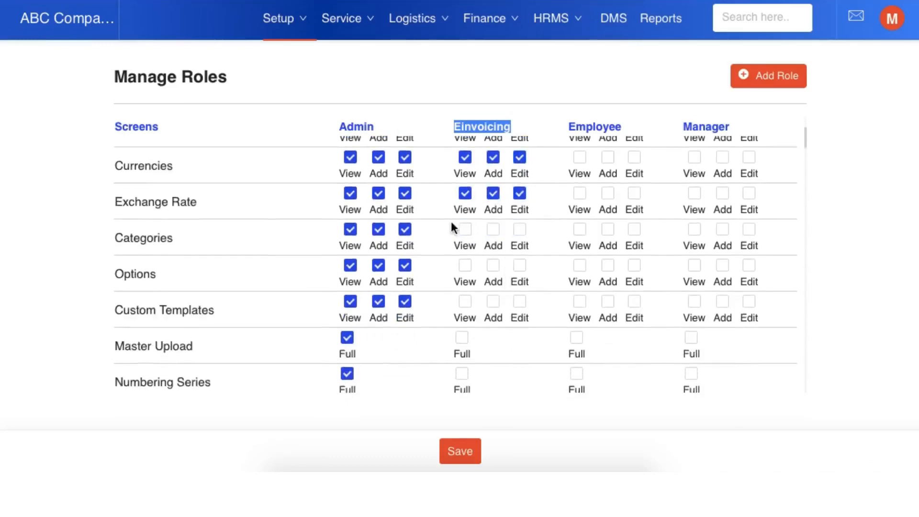
pyautogui.click(465, 229)
pyautogui.click(493, 229)
pyautogui.click(519, 229)
pyautogui.click(465, 265)
pyautogui.click(493, 265)
pyautogui.click(519, 265)
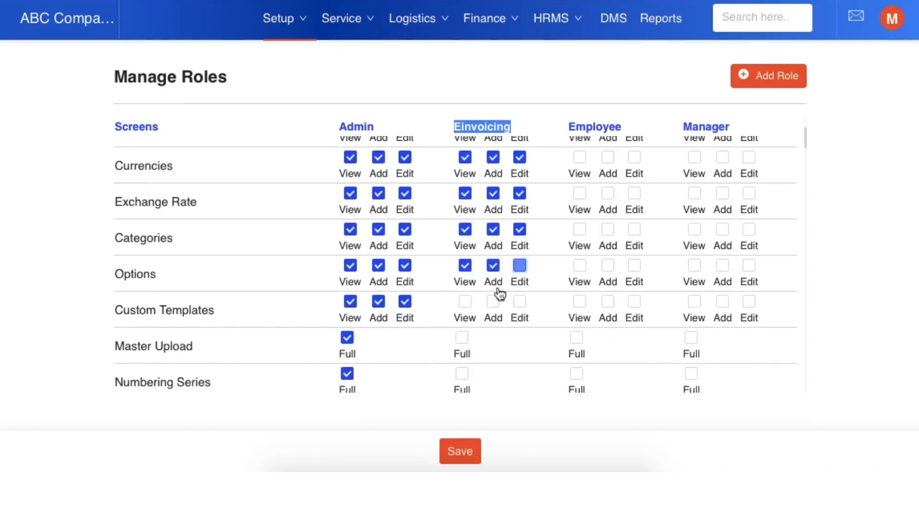
pyautogui.click(465, 301)
pyautogui.click(519, 301)
# Step: Grant the Einvoicing role Full access to Master Upload and Numbering Series
pyautogui.scroll(-3, 517, 308)
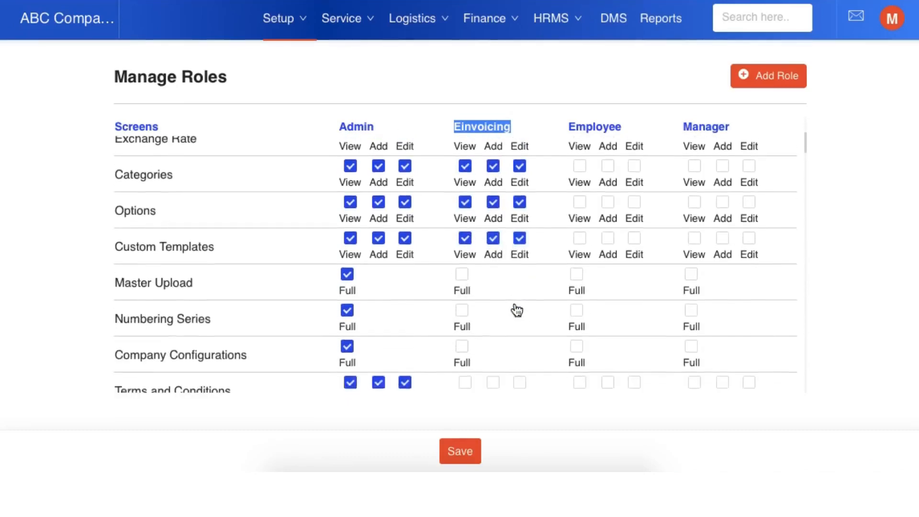
pyautogui.click(462, 275)
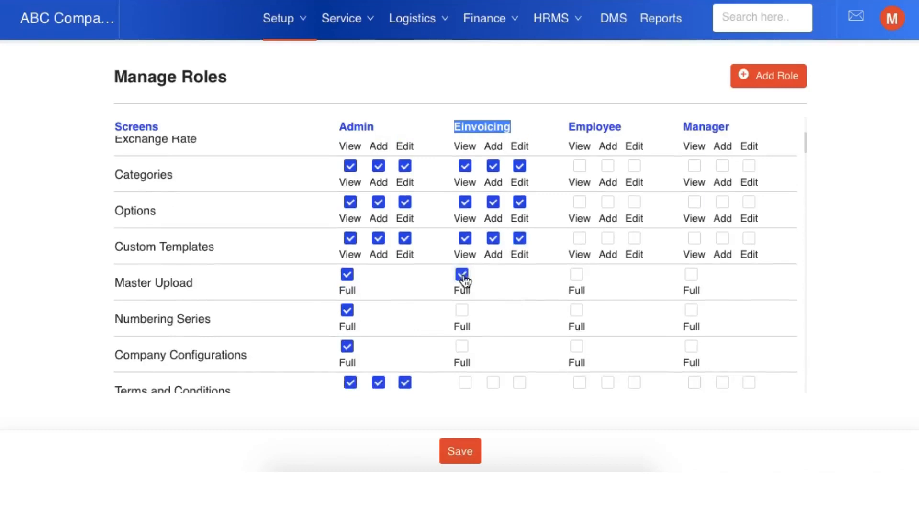
pyautogui.click(462, 311)
pyautogui.scroll(-3, 463, 316)
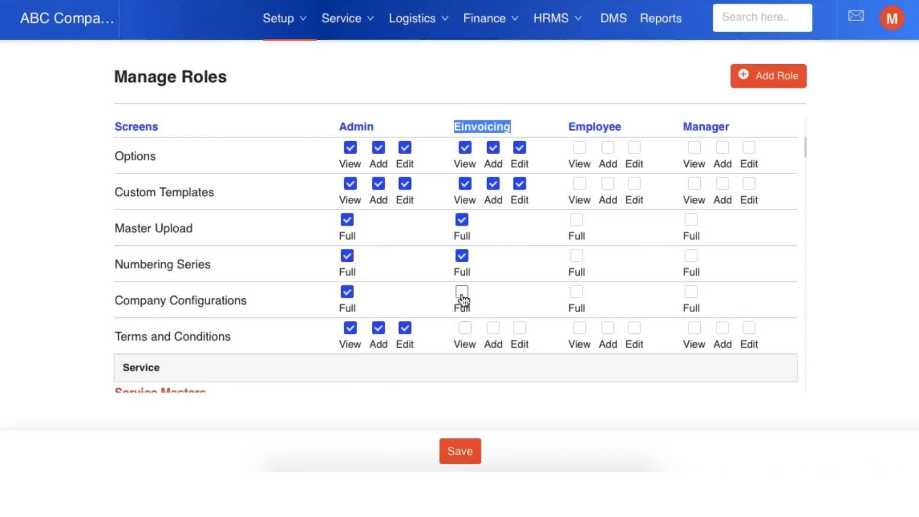
# Step: Grant the Einvoicing role View, Add and Edit on Business Partner and Products under Service Masters
pyautogui.scroll(-3, 464, 306)
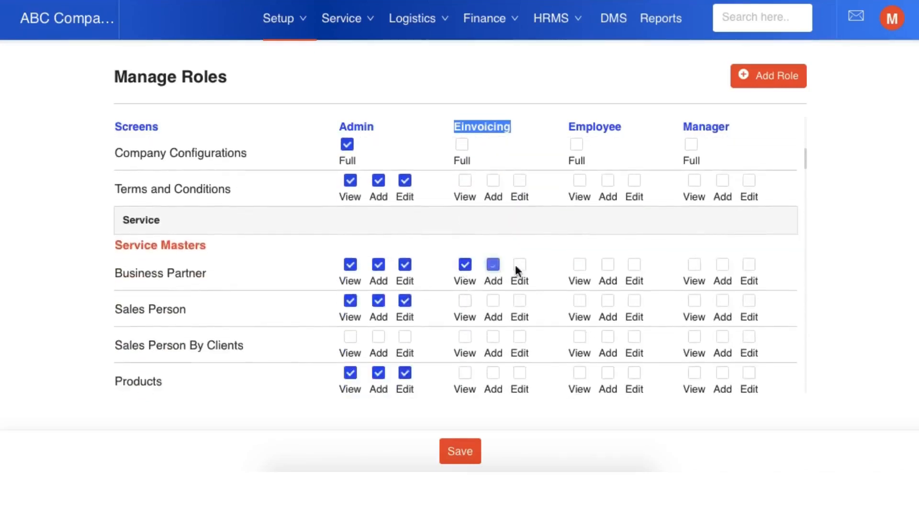
pyautogui.click(519, 264)
pyautogui.scroll(-2, 492, 365)
pyautogui.click(465, 309)
pyautogui.click(493, 309)
pyautogui.click(520, 309)
# Step: Grant the Einvoicing role View, Add and Edit on Income List and Full access to Income Receipt under Receivables
pyautogui.scroll(-3, 527, 313)
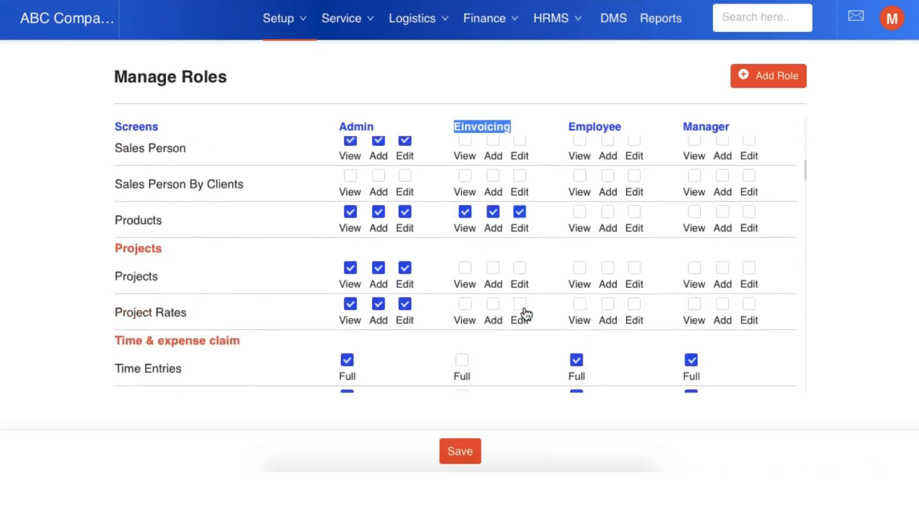
pyautogui.scroll(-10, 526, 314)
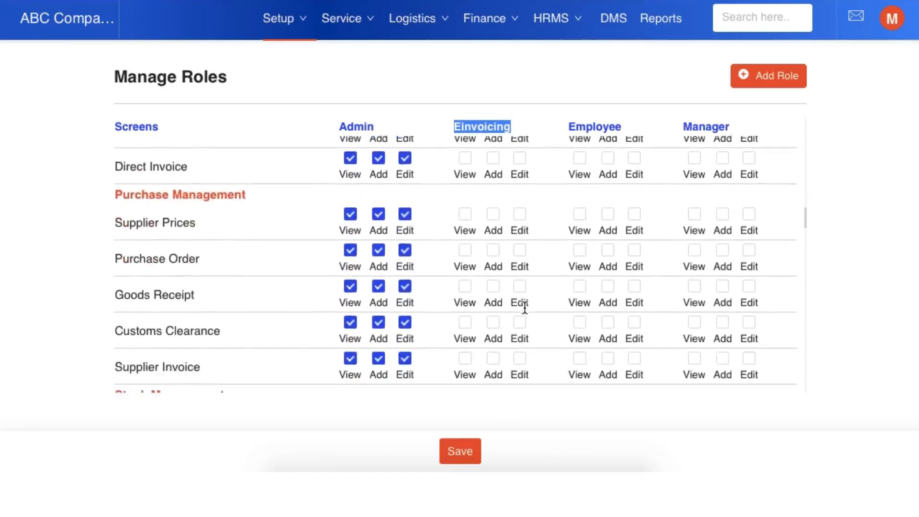
pyautogui.scroll(-10, 525, 307)
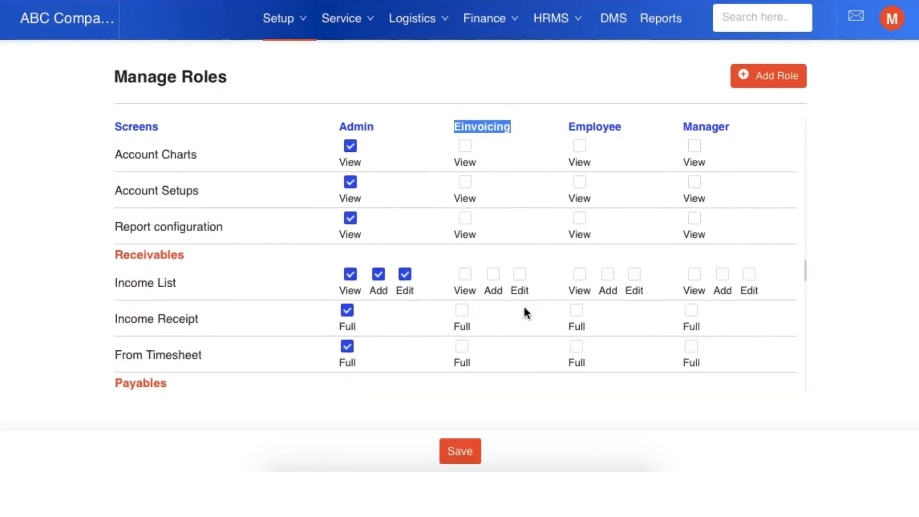
pyautogui.click(465, 274)
pyautogui.click(493, 274)
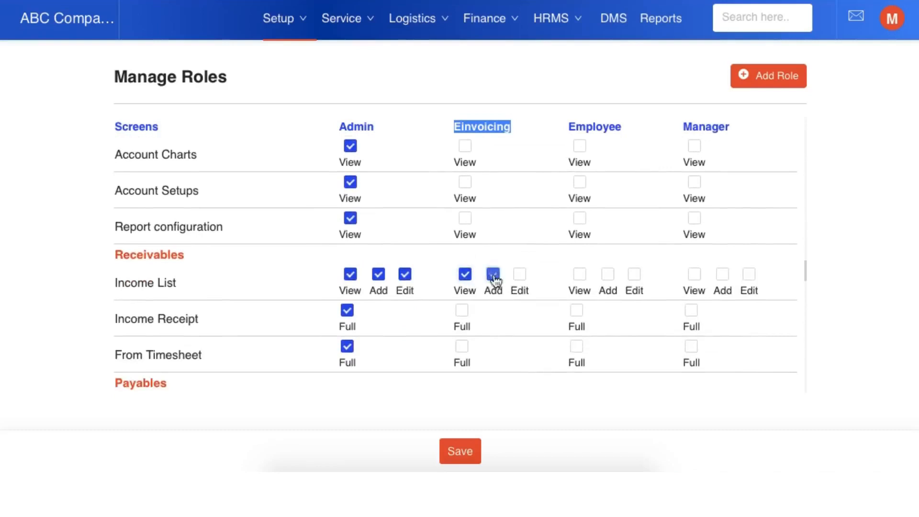
pyautogui.click(519, 275)
pyautogui.click(464, 312)
# Step: Grant the Einvoicing role View, Add and Edit on Expense List, and Full access to Expense Payments and Expense Upload
pyautogui.scroll(-3, 510, 362)
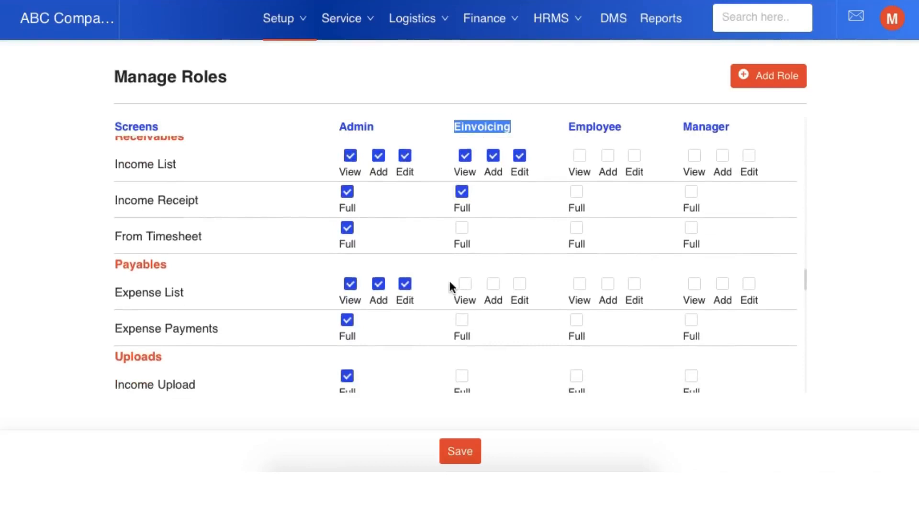
pyautogui.click(464, 284)
pyautogui.click(493, 284)
pyautogui.click(519, 284)
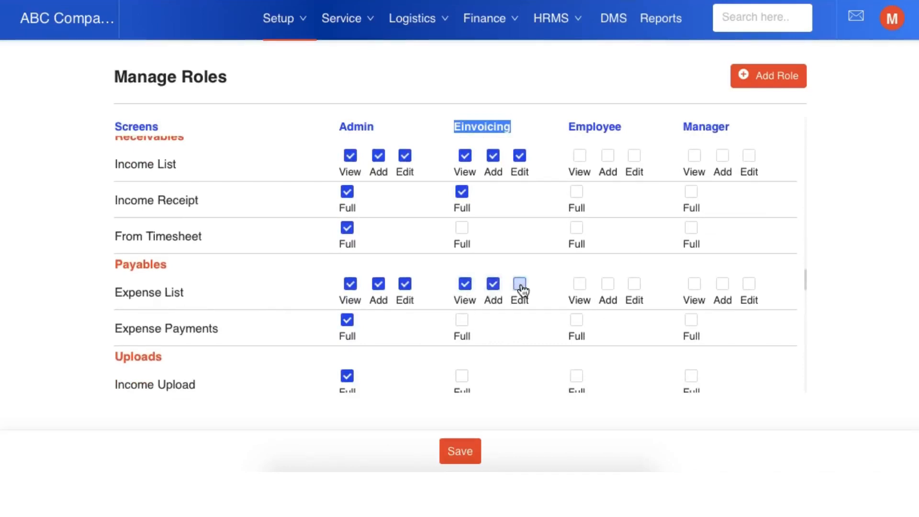
pyautogui.click(462, 320)
pyautogui.scroll(-3, 509, 338)
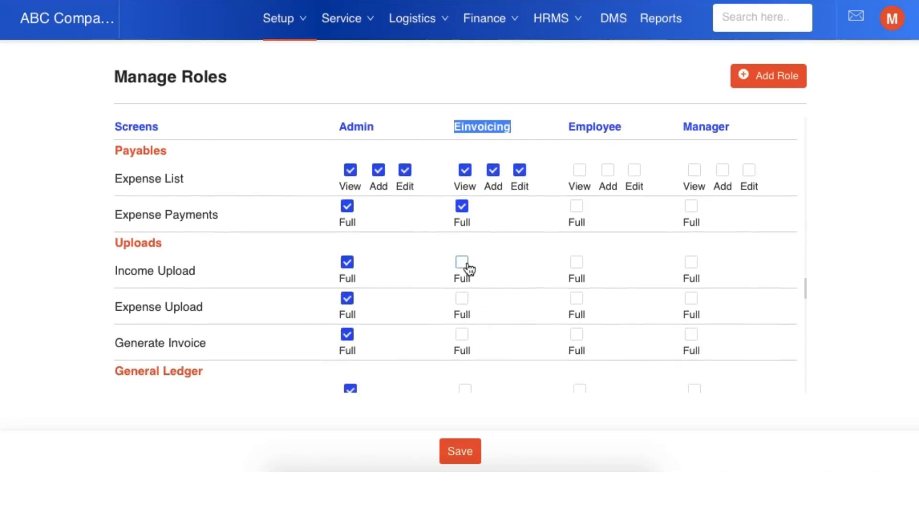
pyautogui.click(467, 300)
# Step: Grant the Einvoicing role View access to the P&L Statement, Trial Balance and Tax Declaration finance reports
pyautogui.scroll(-3, 495, 332)
pyautogui.scroll(-5, 497, 340)
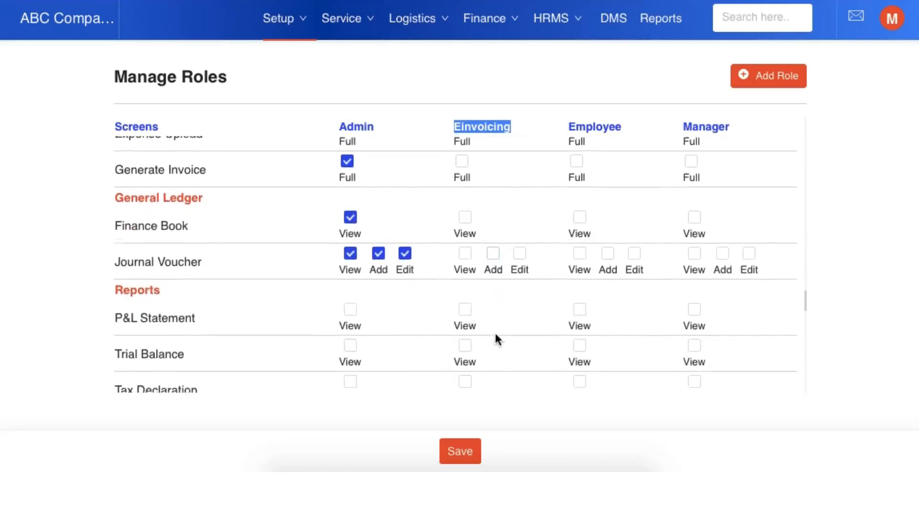
pyautogui.click(465, 253)
pyautogui.click(467, 293)
pyautogui.click(466, 328)
# Step: Grant the Einvoicing role View access to the general Reports screen and save the role permissions
pyautogui.scroll(-10, 467, 331)
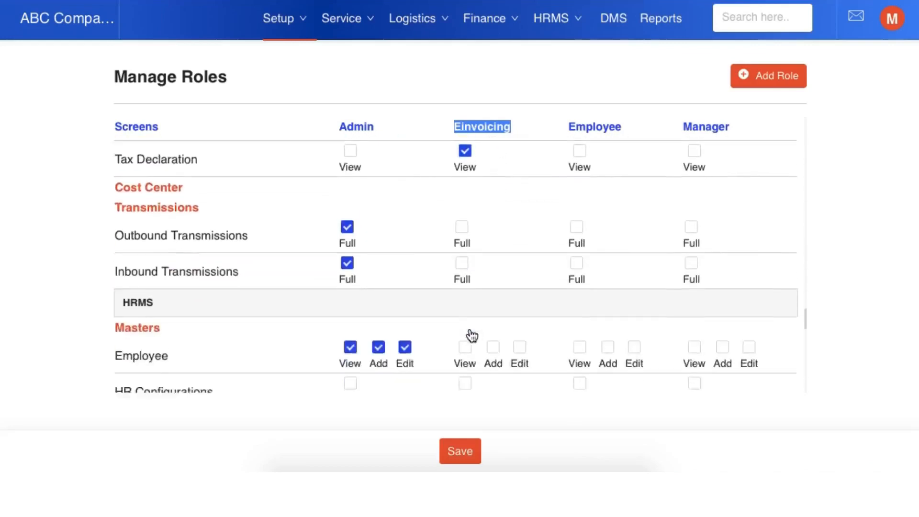
pyautogui.scroll(-10, 470, 334)
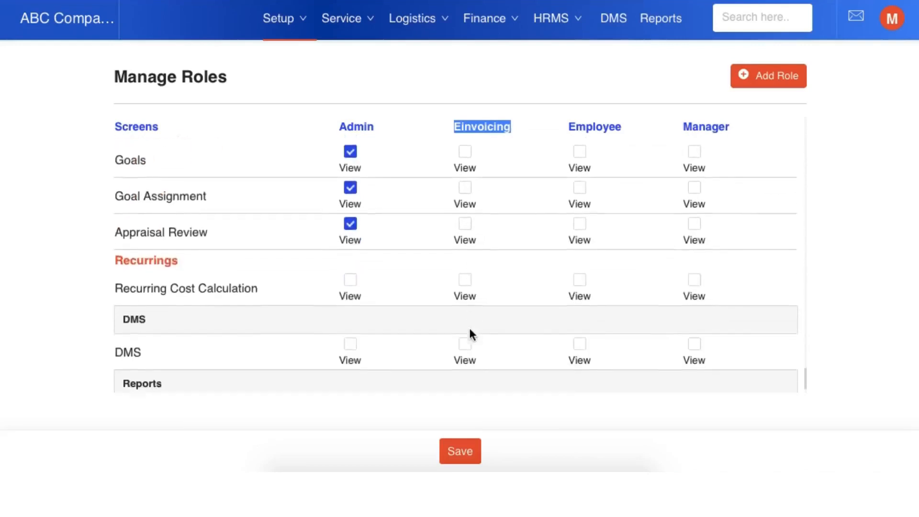
pyautogui.click(472, 382)
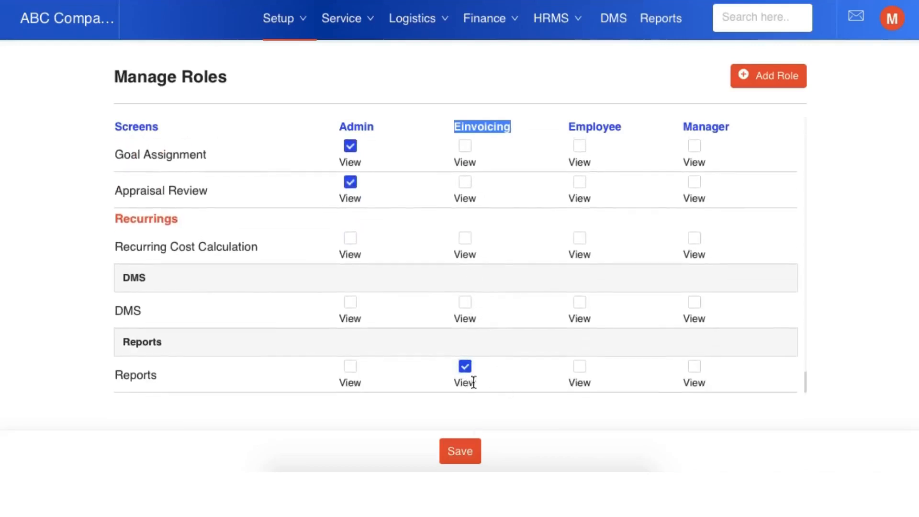
pyautogui.click(473, 461)
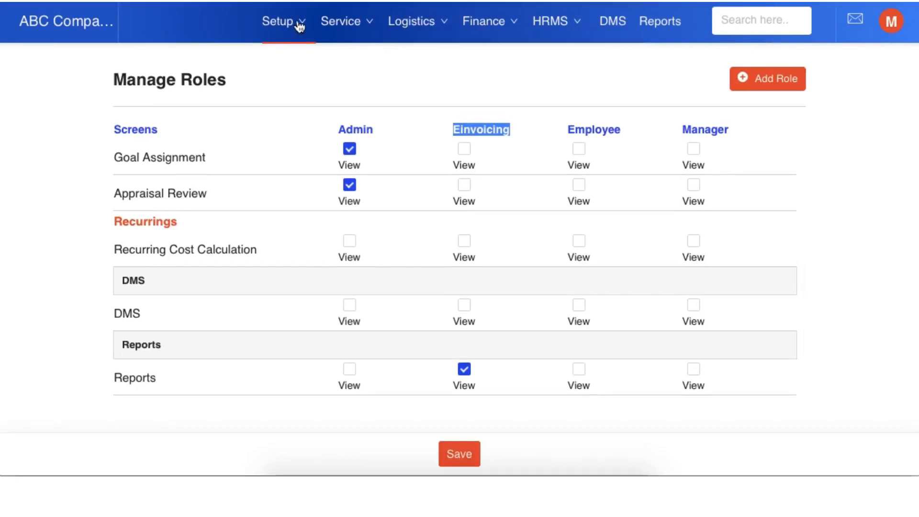
# Step: Start a new user in the company's Users master and enter the user's name and e-mail address
pyautogui.click(299, 26)
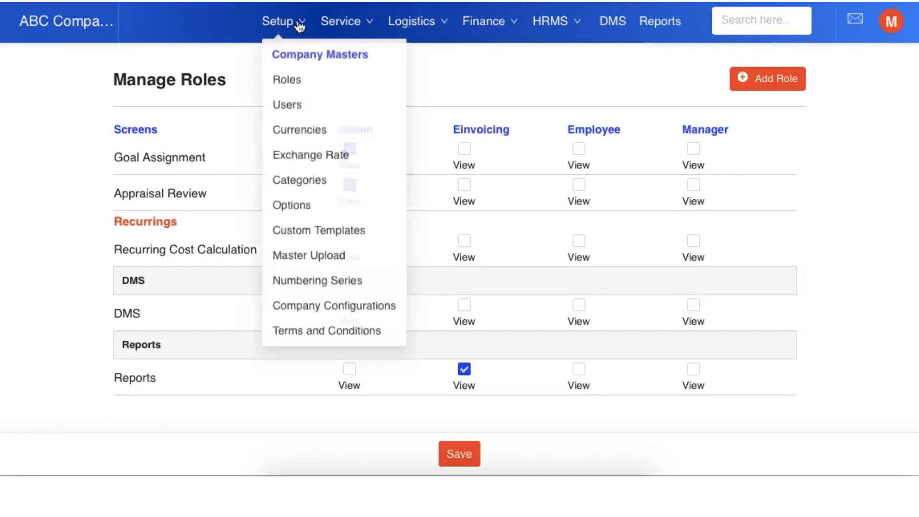
pyautogui.click(311, 108)
pyautogui.click(163, 86)
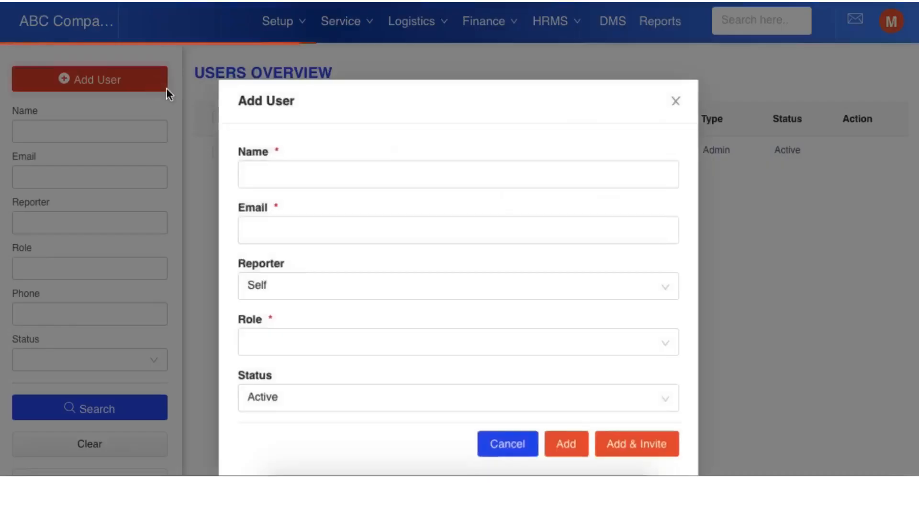
pyautogui.click(332, 182)
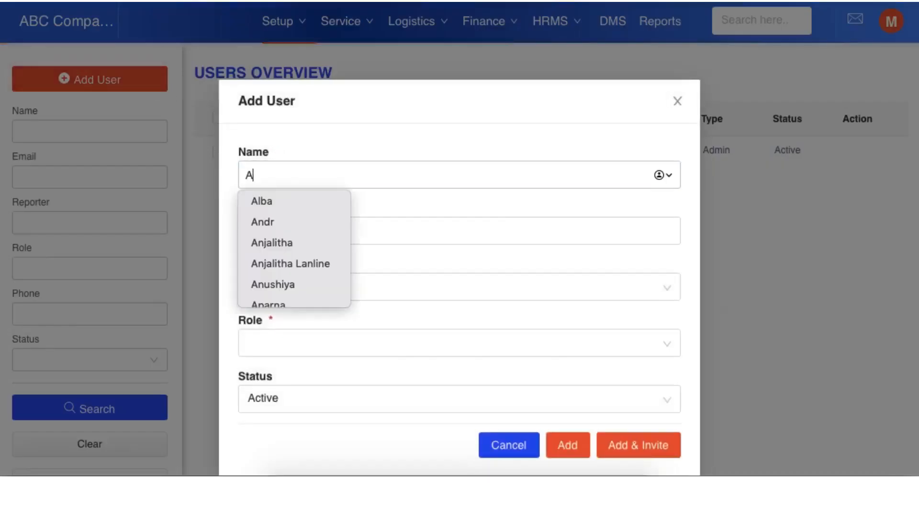
pyautogui.write('Abdullah')
pyautogui.click(337, 232)
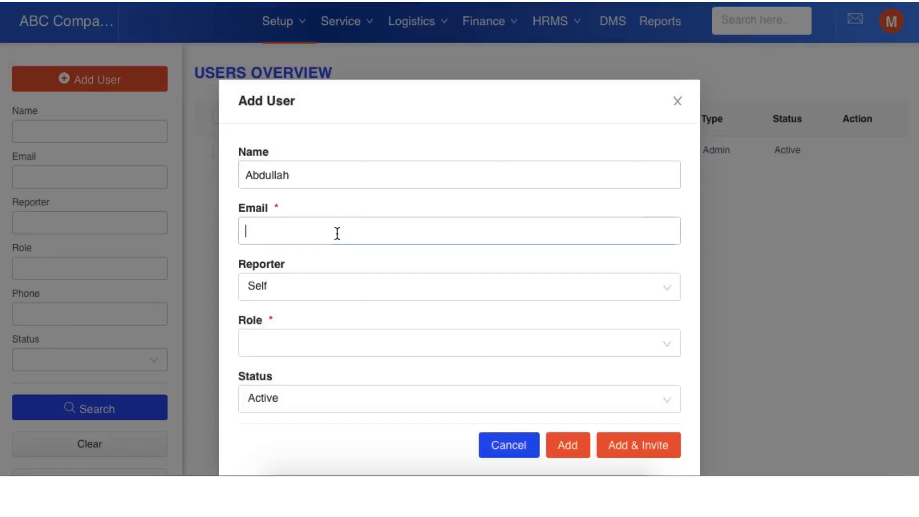
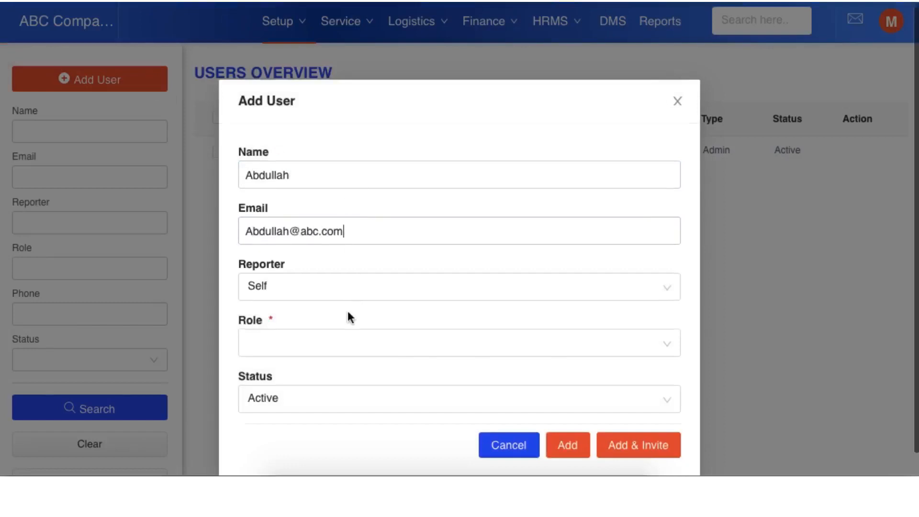
# Step: Keep Self as the new user's reporter, assign the Einvoicing role, and add the user
pyautogui.scroll(-1, 347, 311)
pyautogui.click(315, 256)
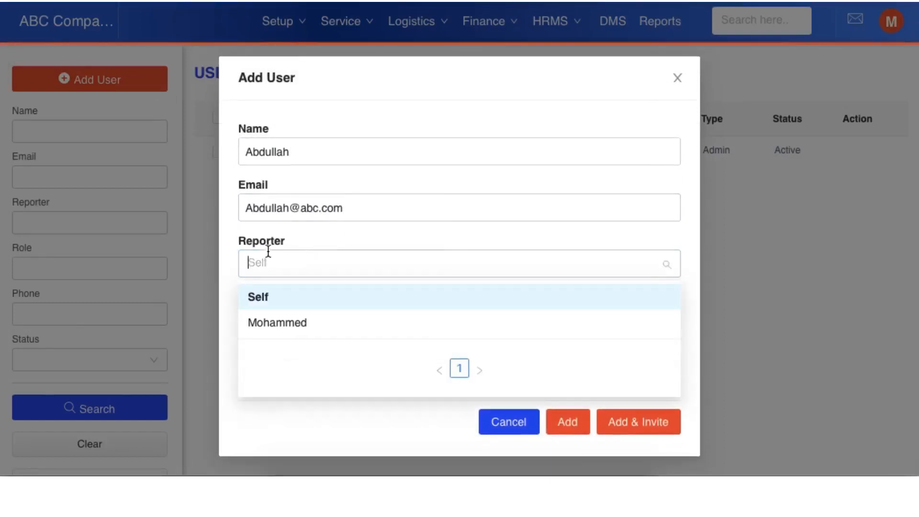
pyautogui.click(268, 251)
pyautogui.click(278, 312)
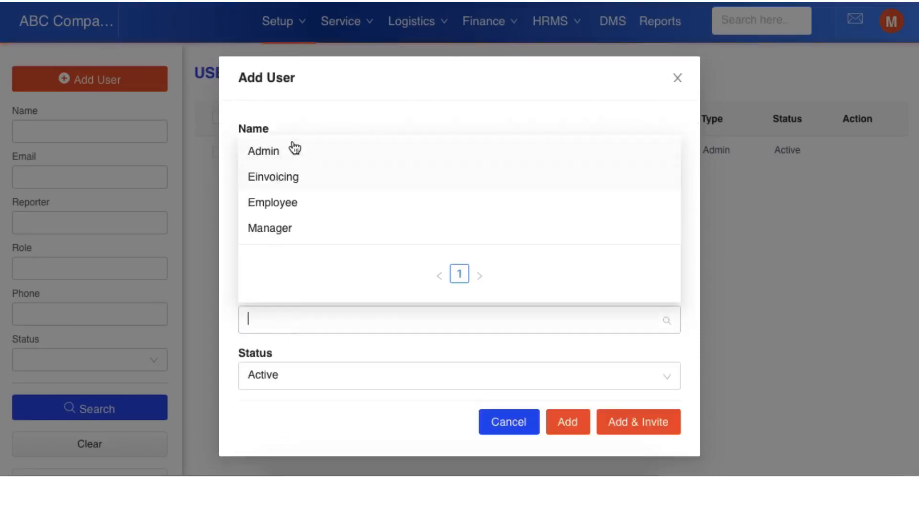
pyautogui.click(280, 178)
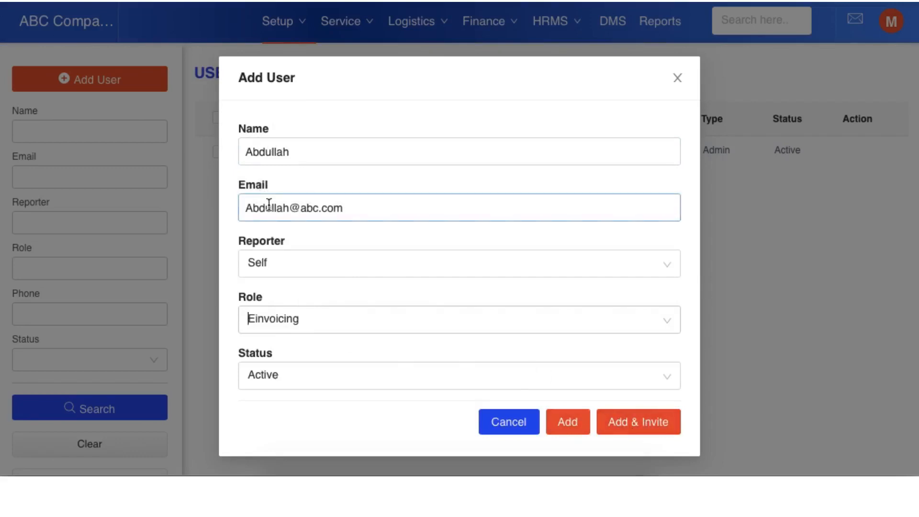
pyautogui.click(568, 422)
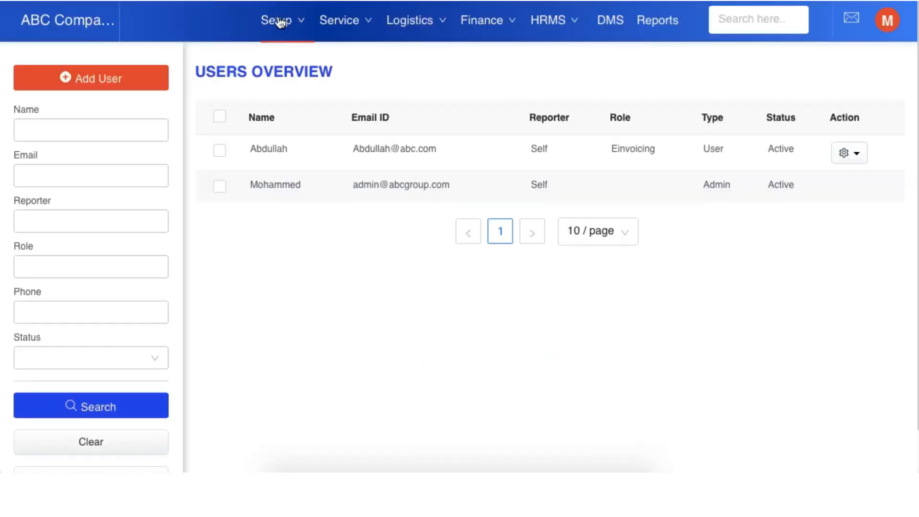
# Step: Open the company's Numbering Series list and review the existing series for the modules
pyautogui.click(279, 22)
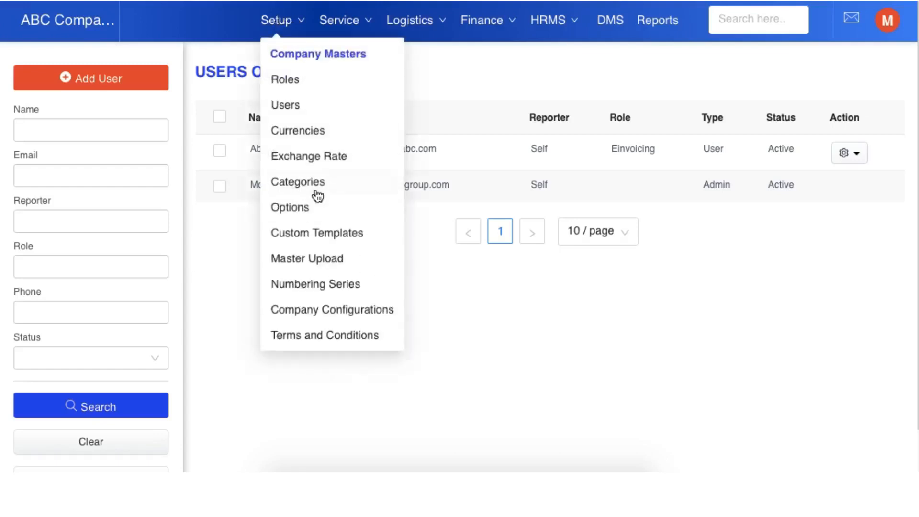
pyautogui.click(329, 285)
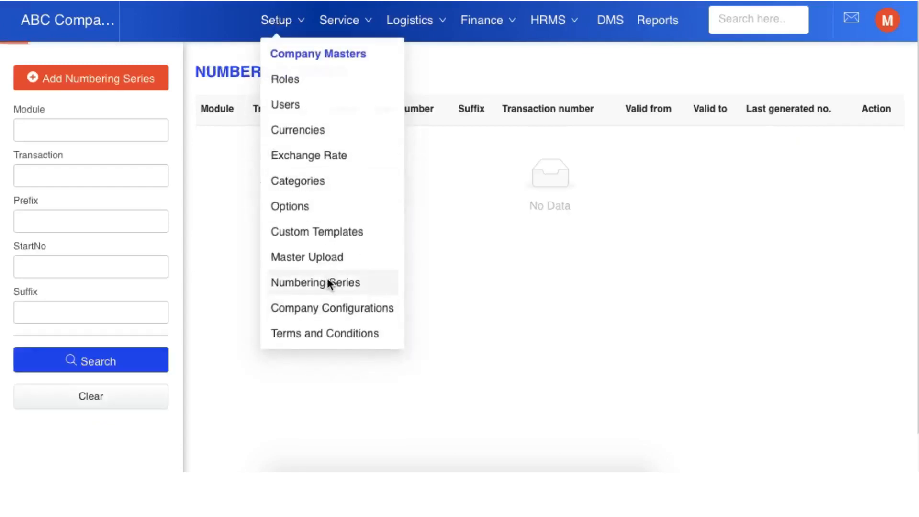
pyautogui.scroll(-1, 332, 283)
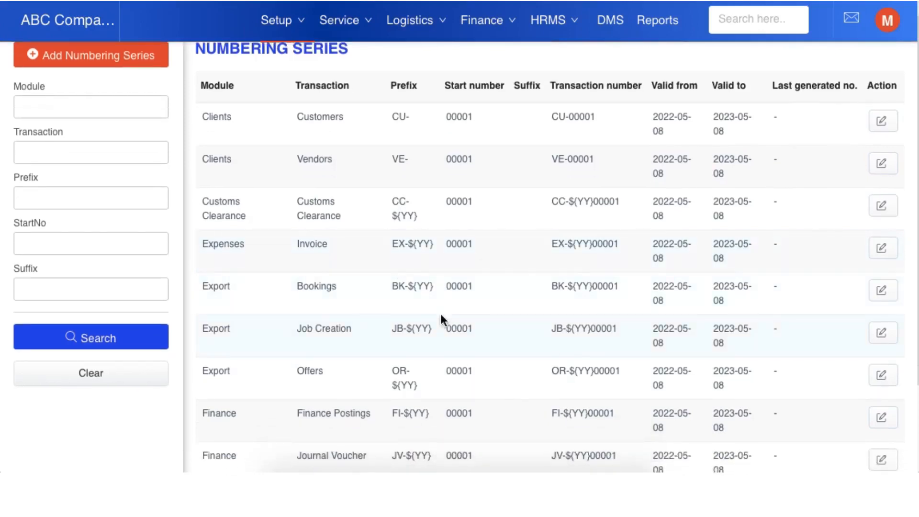
pyautogui.scroll(1, 440, 316)
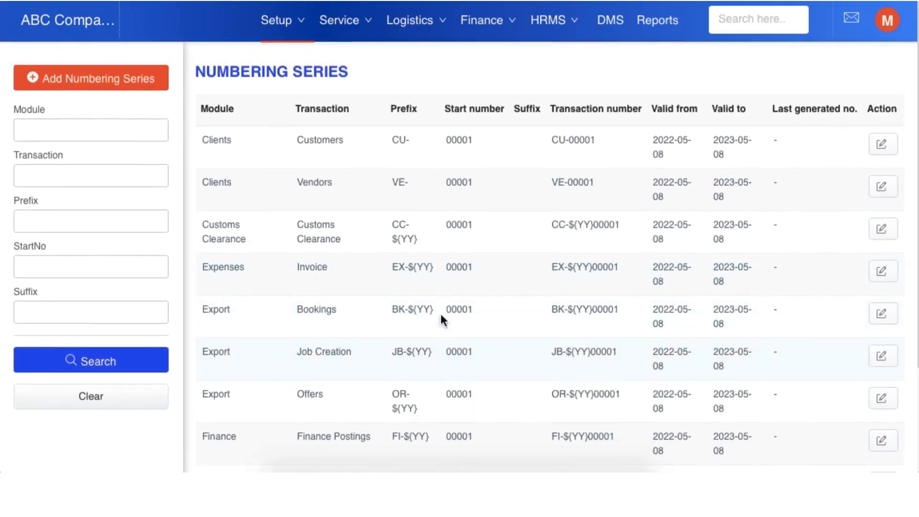
# Step: Start a new numbering series for Incomes - Invoice with prefix IN$YY and start number 00001
pyautogui.click(142, 91)
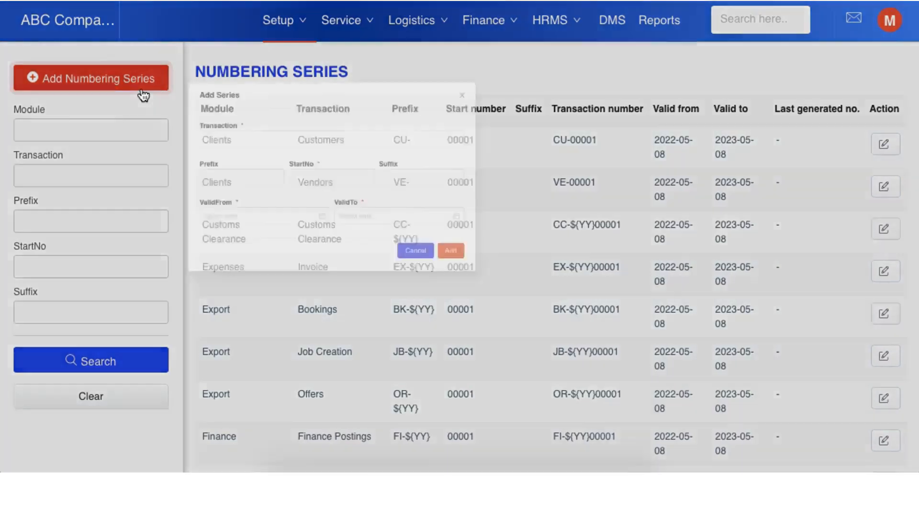
pyautogui.click(350, 169)
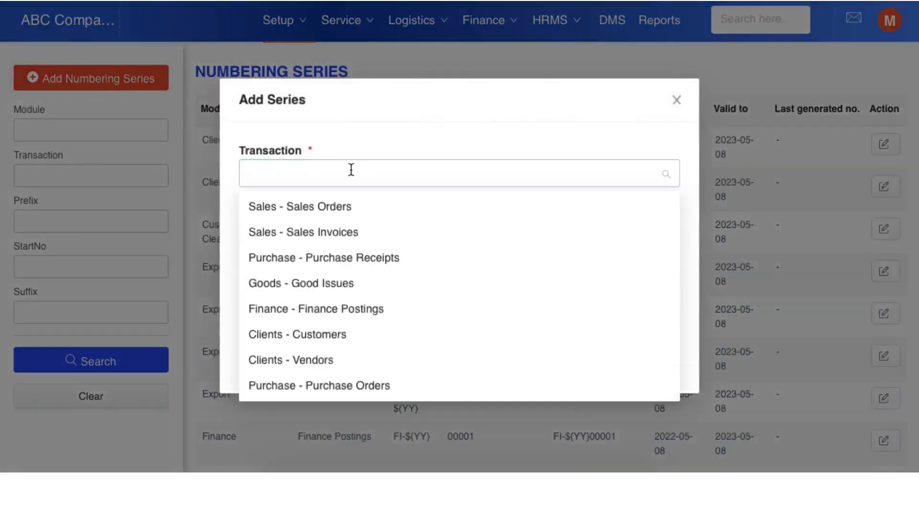
pyautogui.write('inv')
pyautogui.click(322, 260)
pyautogui.click(317, 247)
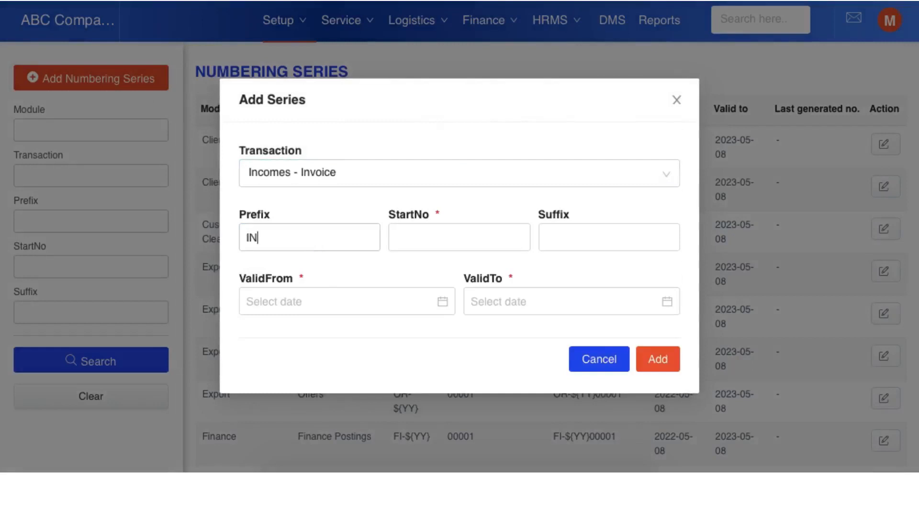
pyautogui.click(416, 232)
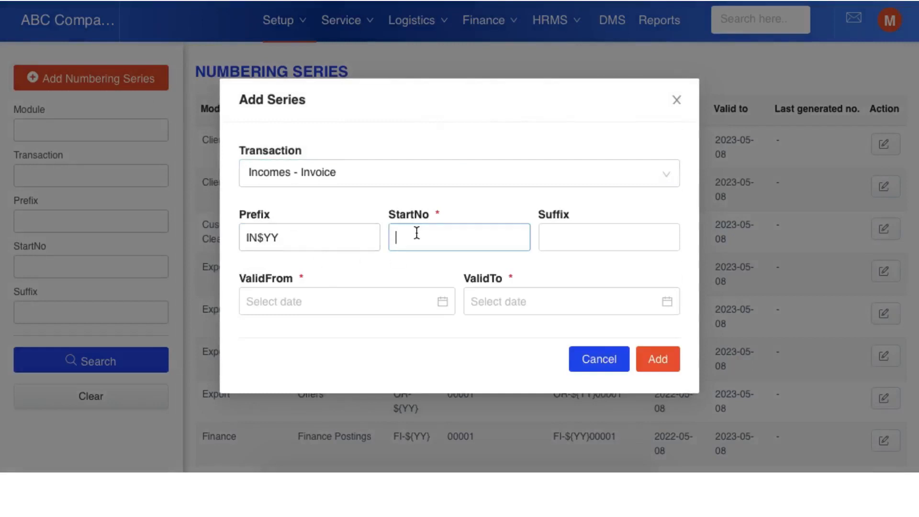
pyautogui.write('00001')
pyautogui.click(345, 242)
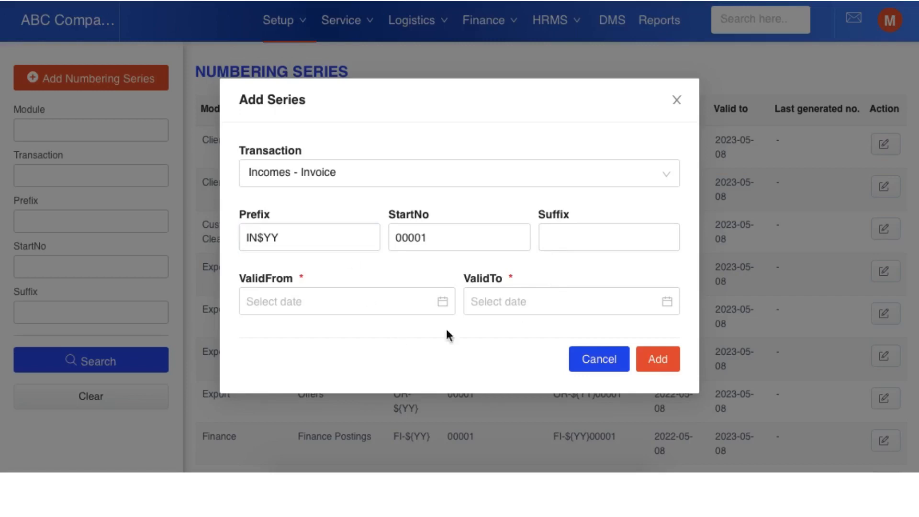
# Step: Browse the new numbering series' ValidFrom calendar back to March 2022 and close it without picking a date
pyautogui.click(348, 301)
pyautogui.click(271, 53)
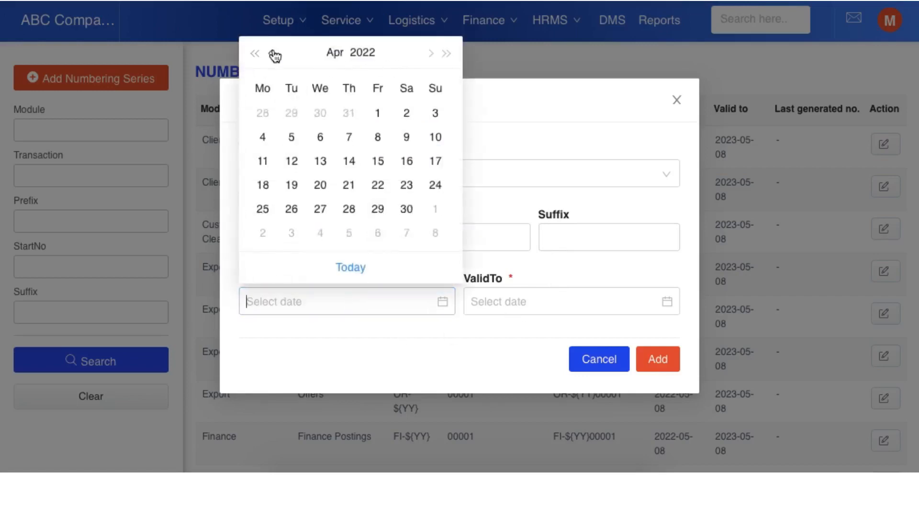
pyautogui.click(271, 53)
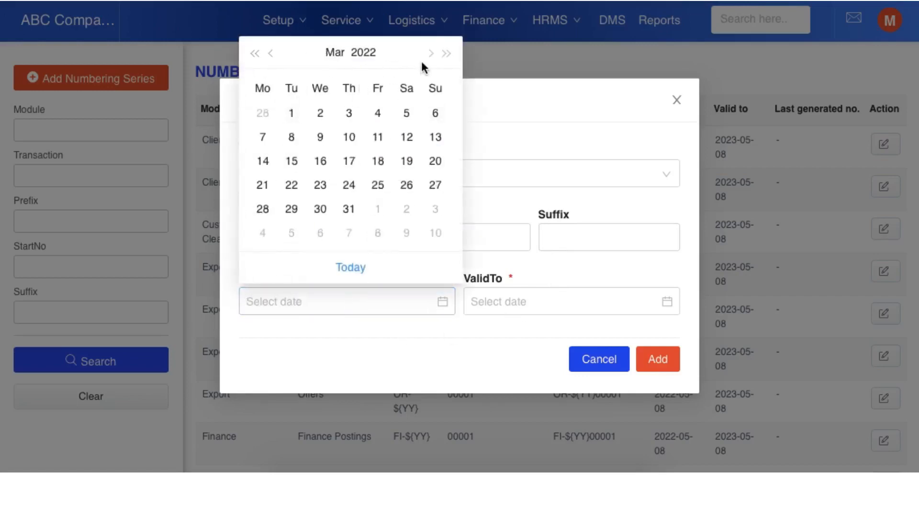
pyautogui.click(527, 139)
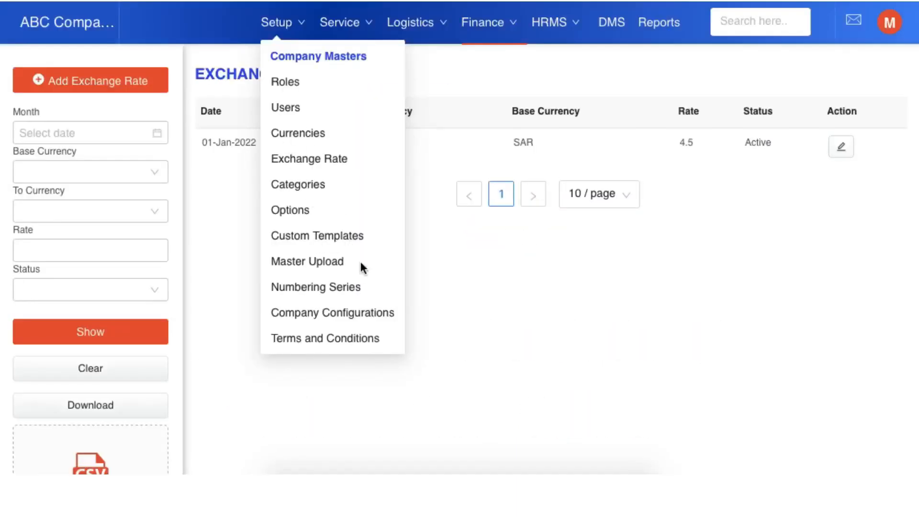
# Step: Open the company's Custom Templates and list the Finance templates
pyautogui.click(297, 23)
pyautogui.click(297, 24)
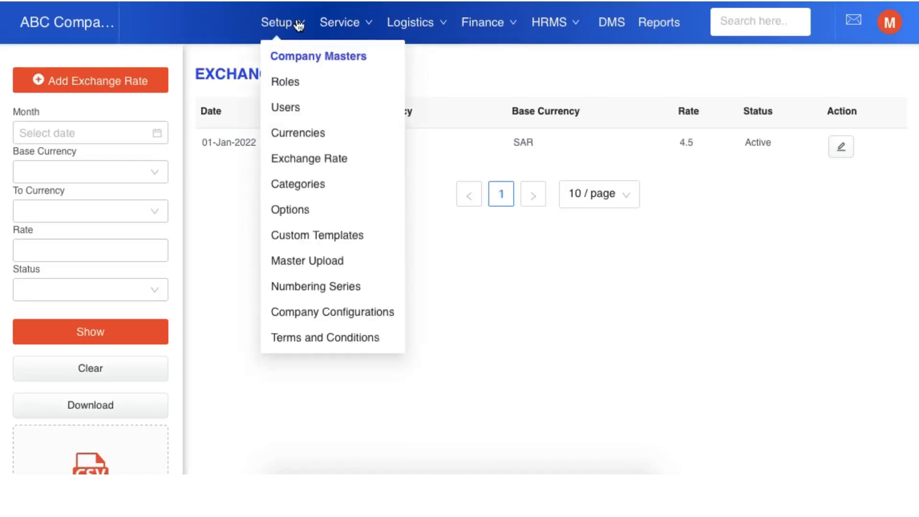
pyautogui.click(353, 245)
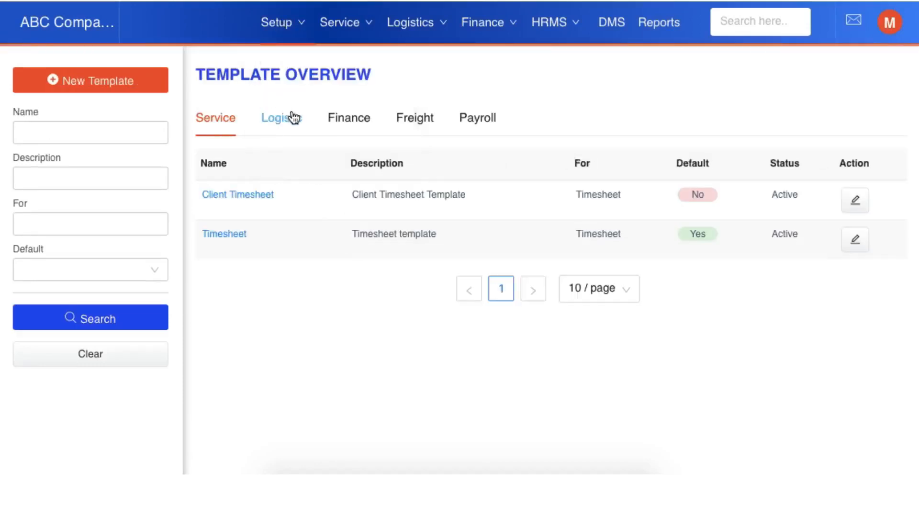
pyautogui.click(352, 124)
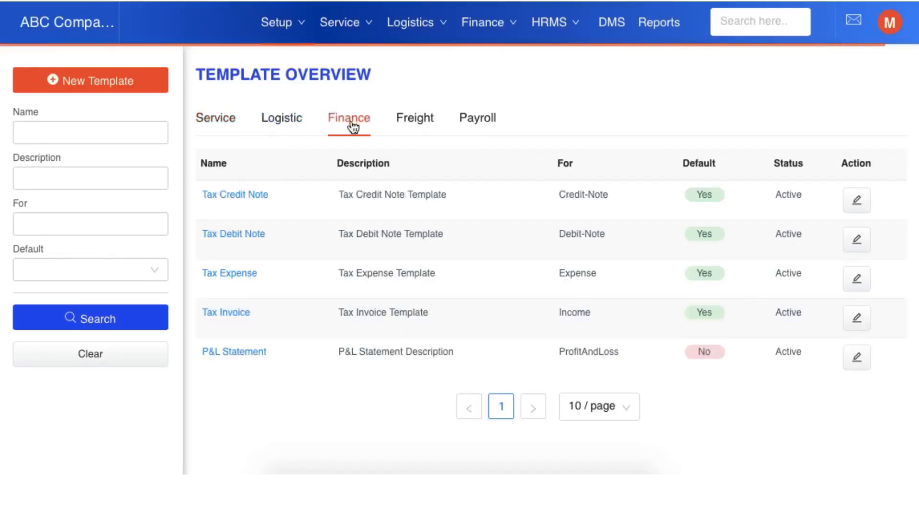
# Step: Open the Tax Invoice template for editing and add an Image element beside the QR code in its header
pyautogui.click(234, 313)
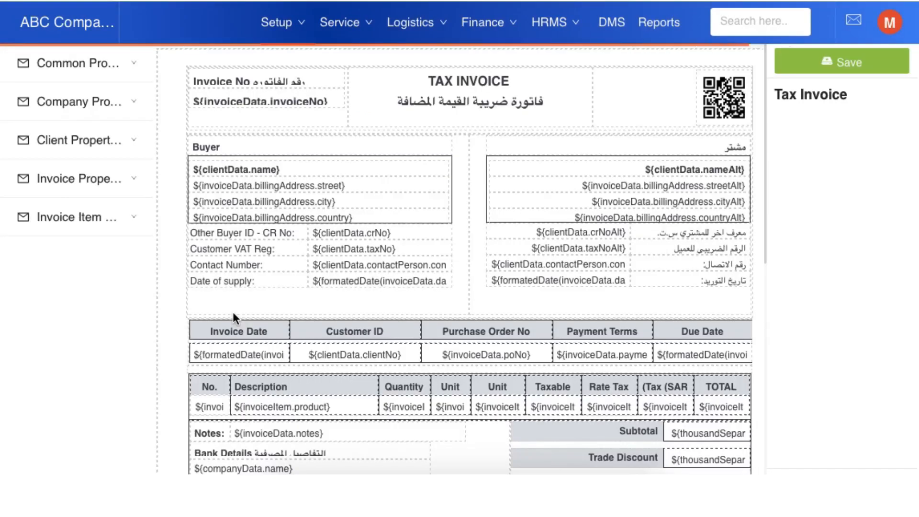
pyautogui.scroll(-5, 472, 325)
pyautogui.scroll(5, 473, 326)
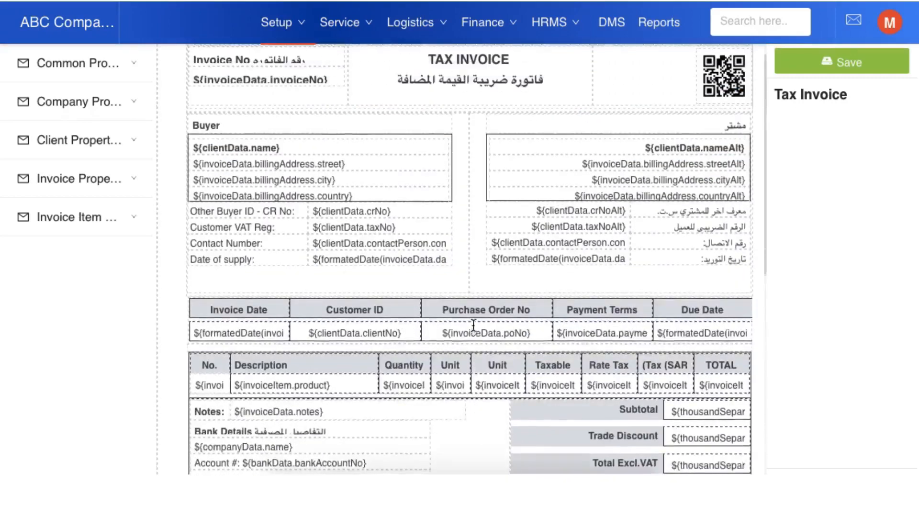
pyautogui.click(17, 69)
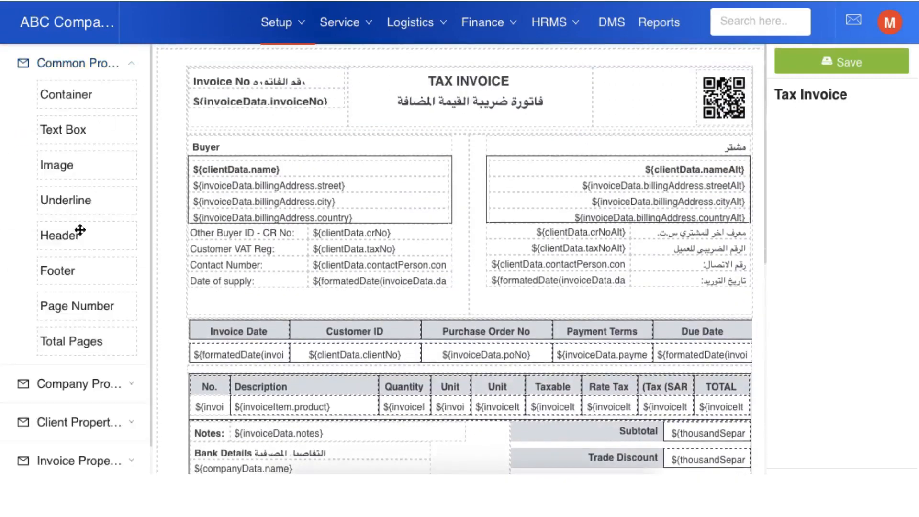
pyautogui.moveTo(64, 174); pyautogui.dragTo(616, 92)
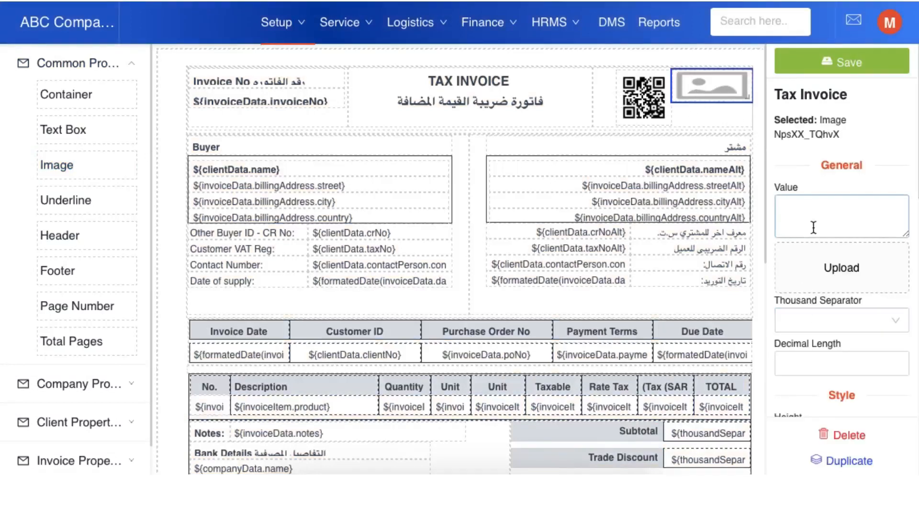
pyautogui.click(830, 272)
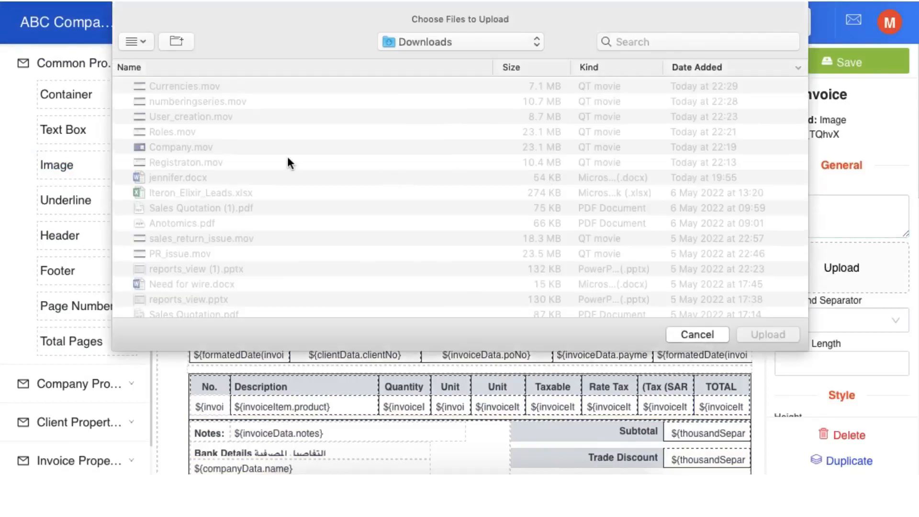
pyautogui.scroll(-10, 287, 156)
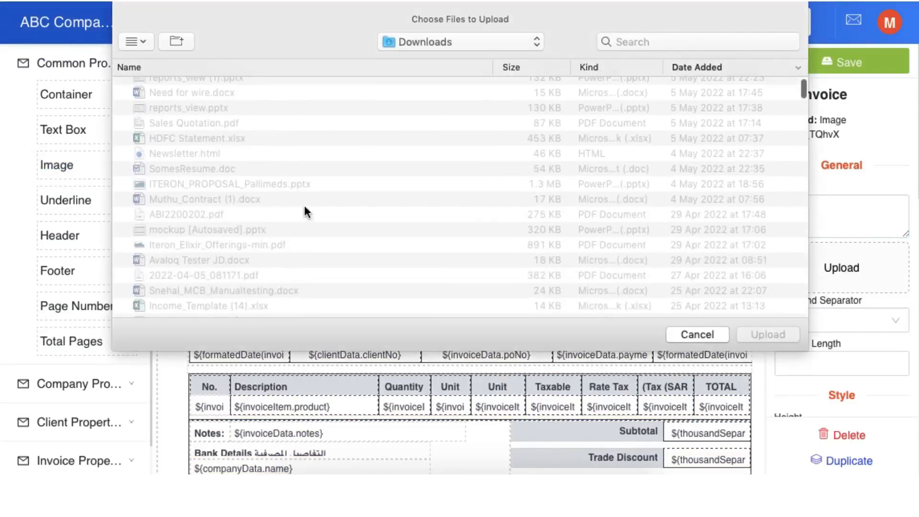
pyautogui.click(711, 334)
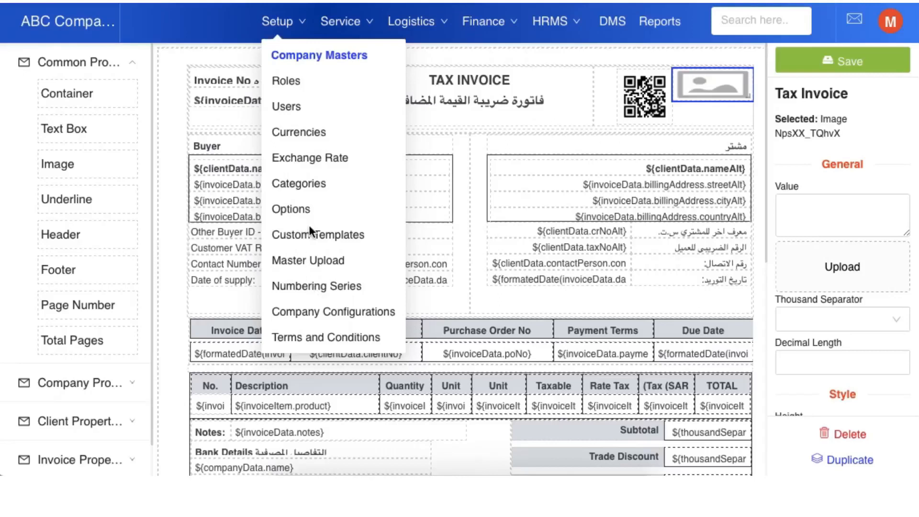
# Step: Open the Master Upload page and go to its Clients upload section
pyautogui.scroll(-1, 309, 225)
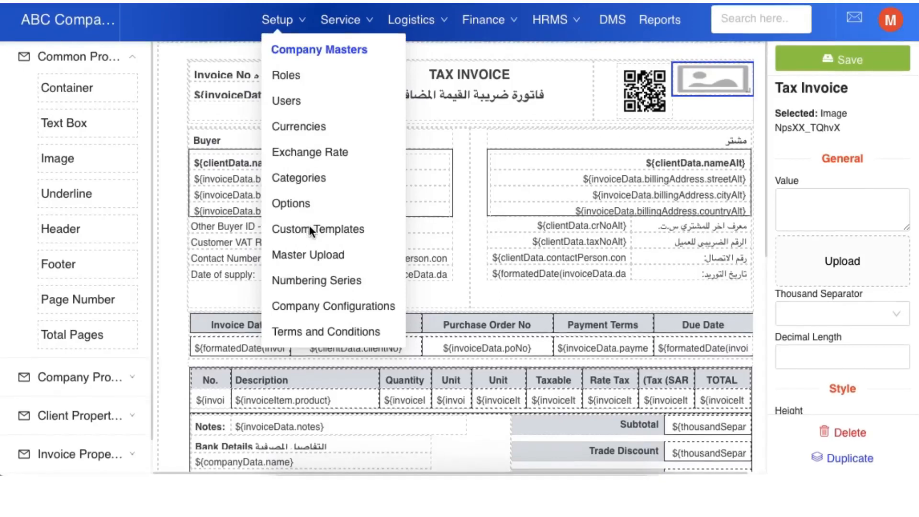
pyautogui.click(304, 261)
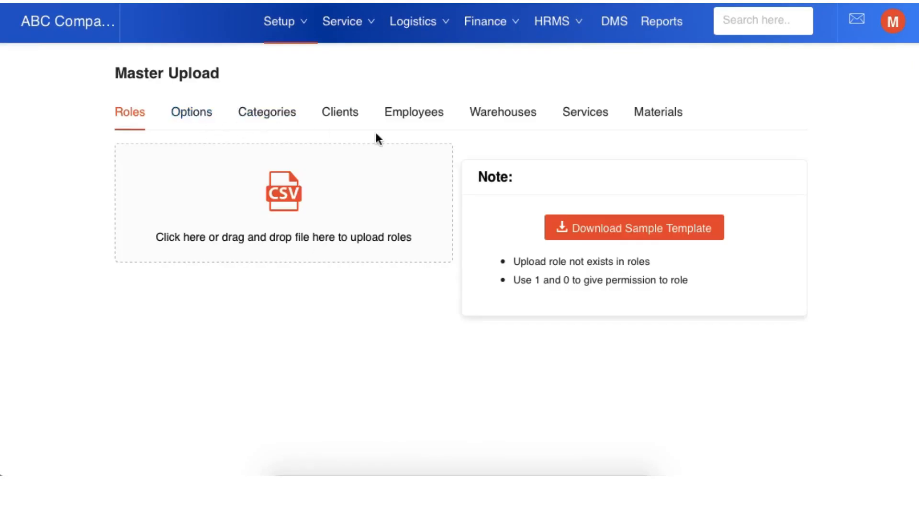
pyautogui.click(333, 124)
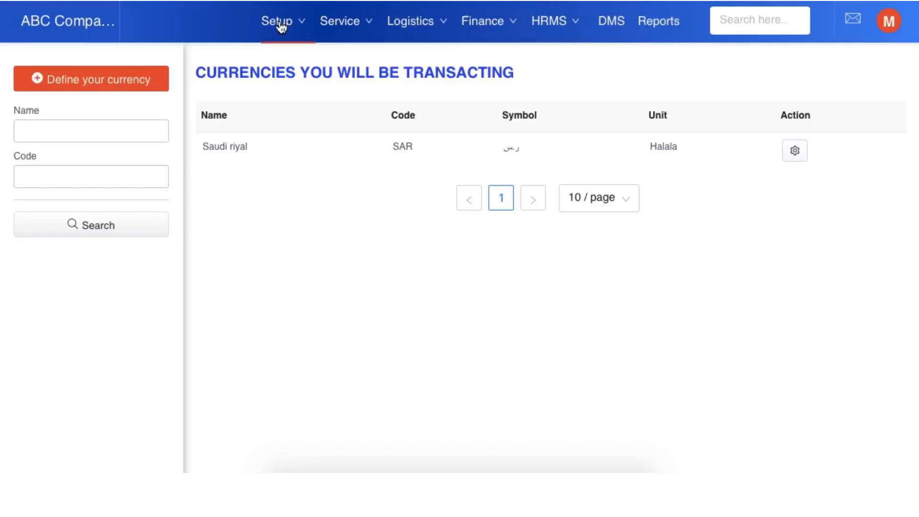
# Step: Define EUR - Euro as an additional transaction currency in the company's Currencies list and save it
pyautogui.click(281, 25)
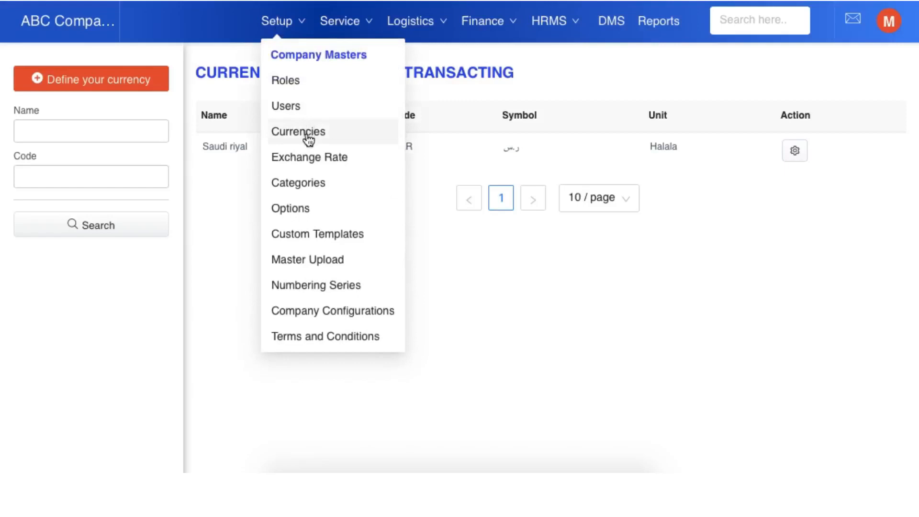
pyautogui.click(321, 135)
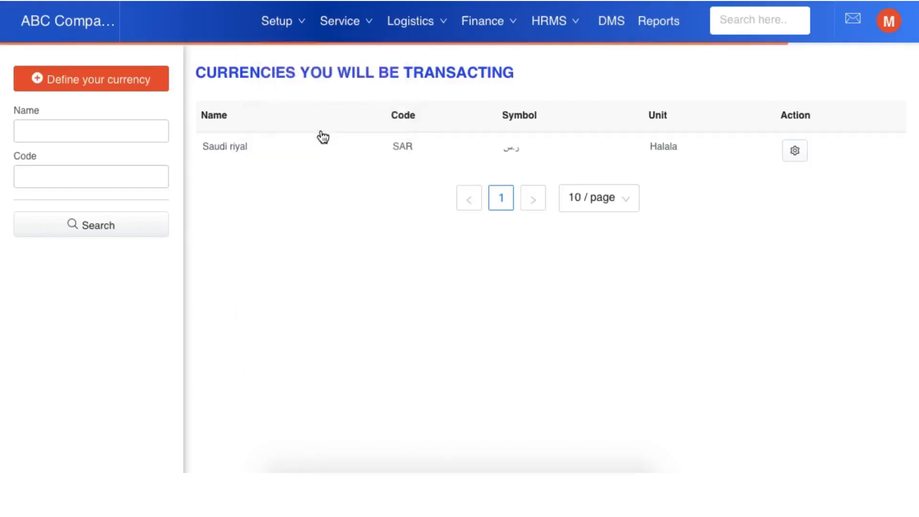
pyautogui.click(136, 88)
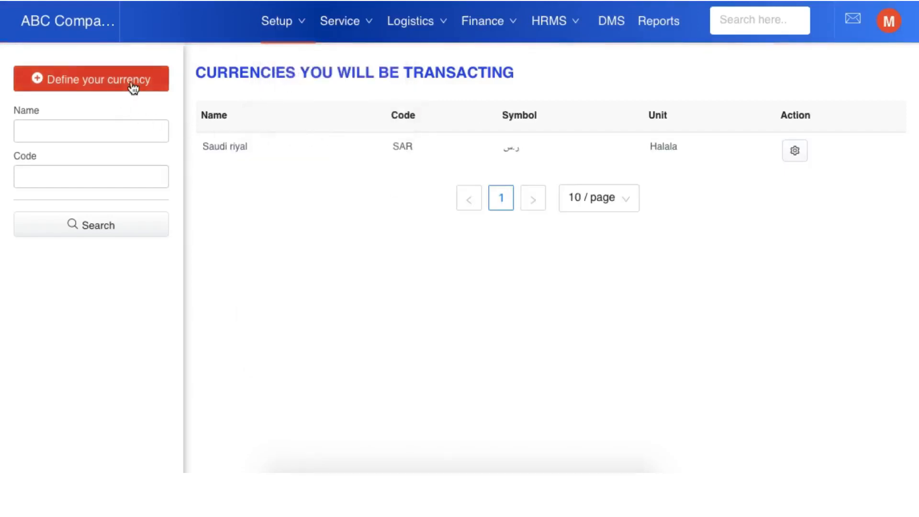
pyautogui.click(245, 174)
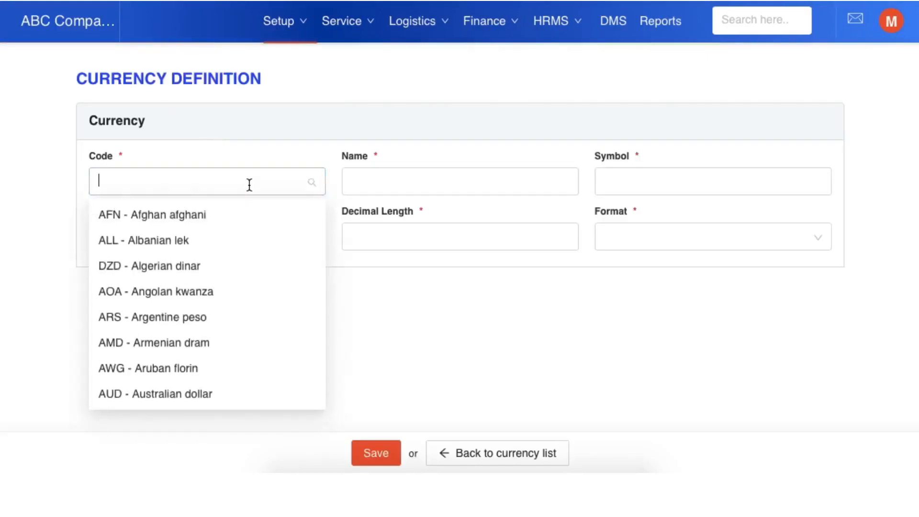
pyautogui.write('EUR')
pyautogui.click(228, 218)
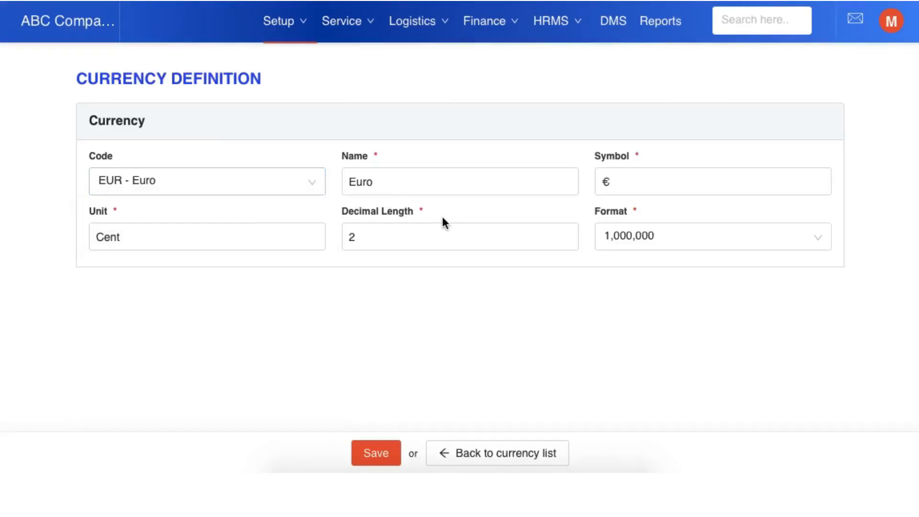
pyautogui.click(386, 457)
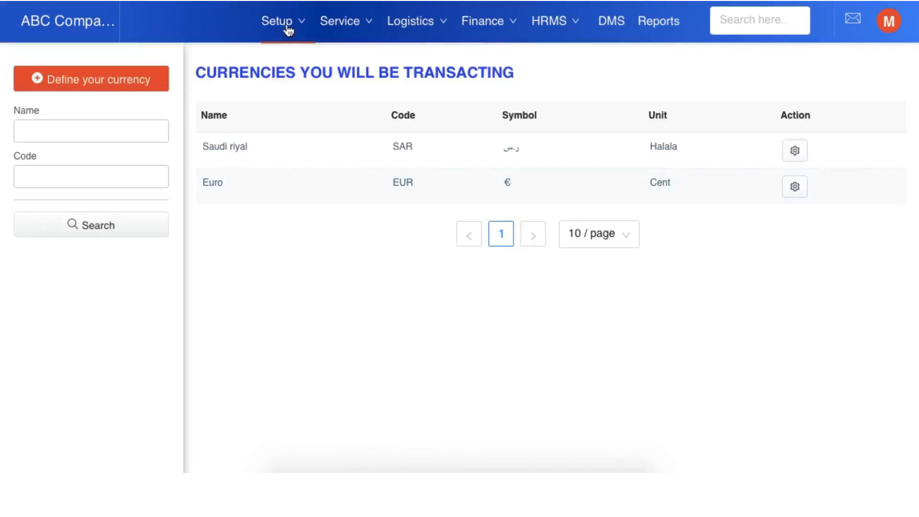
# Step: Start a new exchange rate dated 2022-01-01 with EUR - Euro as the From Currency
pyautogui.moveTo(288, 30)
pyautogui.click(328, 160)
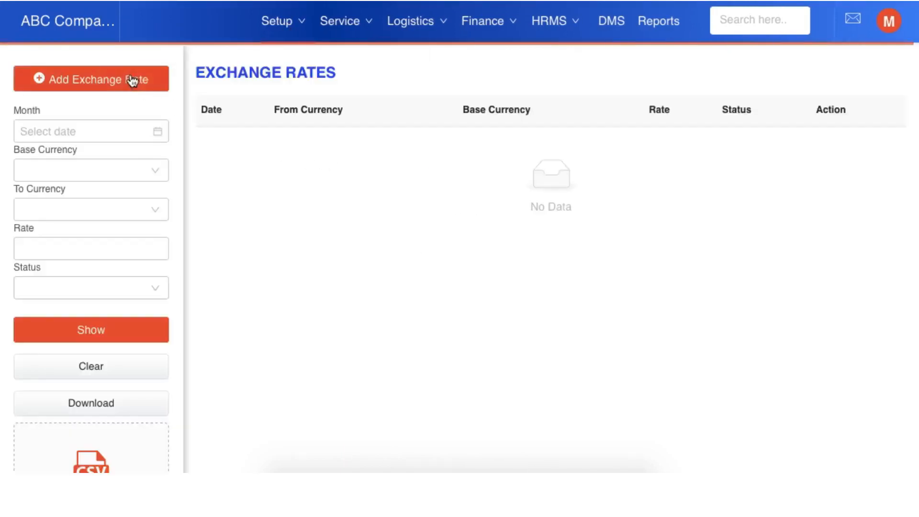
pyautogui.click(130, 80)
pyautogui.click(239, 180)
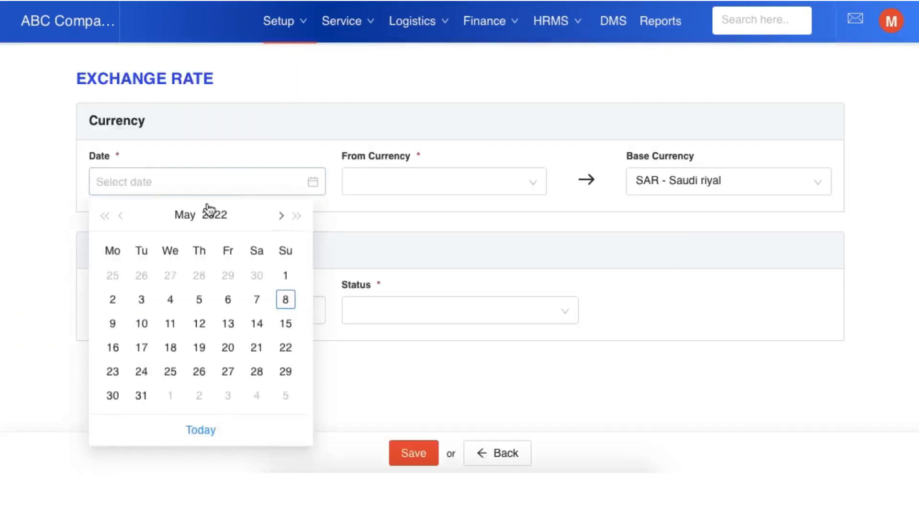
pyautogui.click(120, 216)
pyautogui.click(121, 216)
pyautogui.click(121, 216)
pyautogui.click(121, 217)
pyautogui.click(257, 275)
pyautogui.click(425, 187)
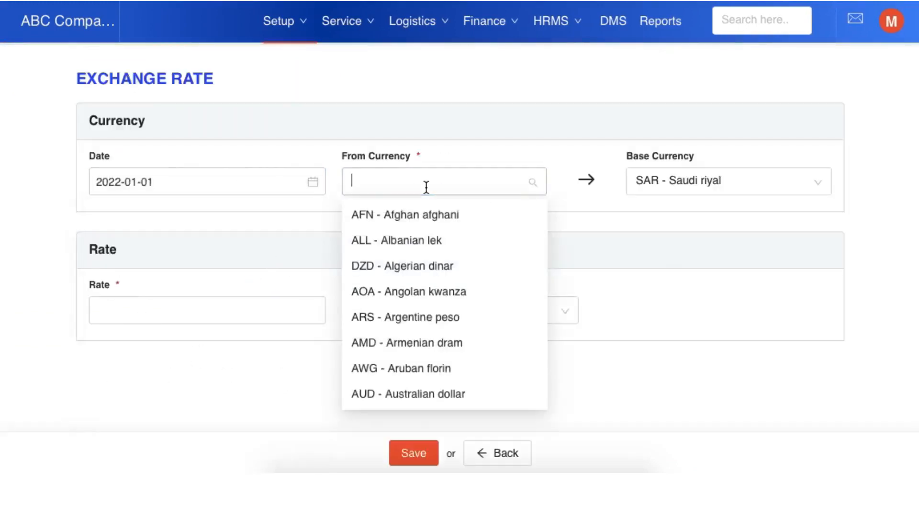
pyautogui.write('EU')
pyautogui.click(425, 219)
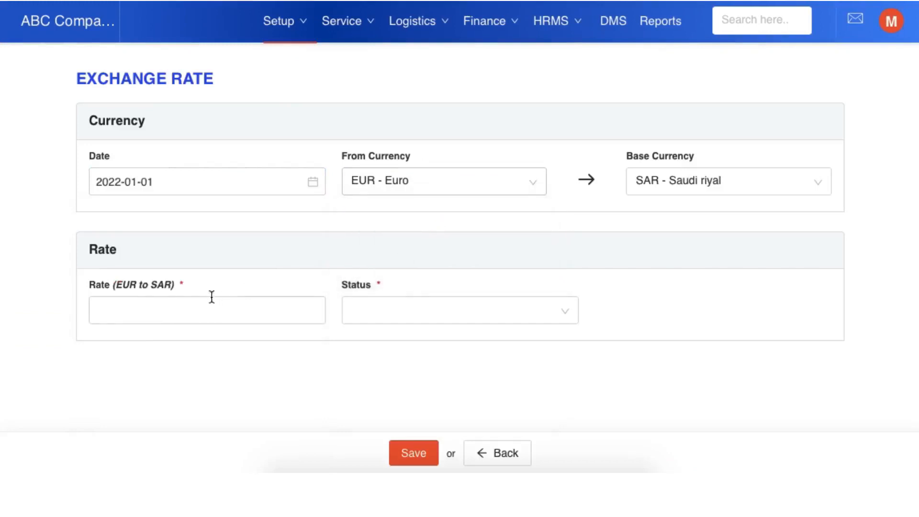
# Step: Set the EUR to SAR rate to 4.5 with status Active and save the exchange rate
pyautogui.click(204, 308)
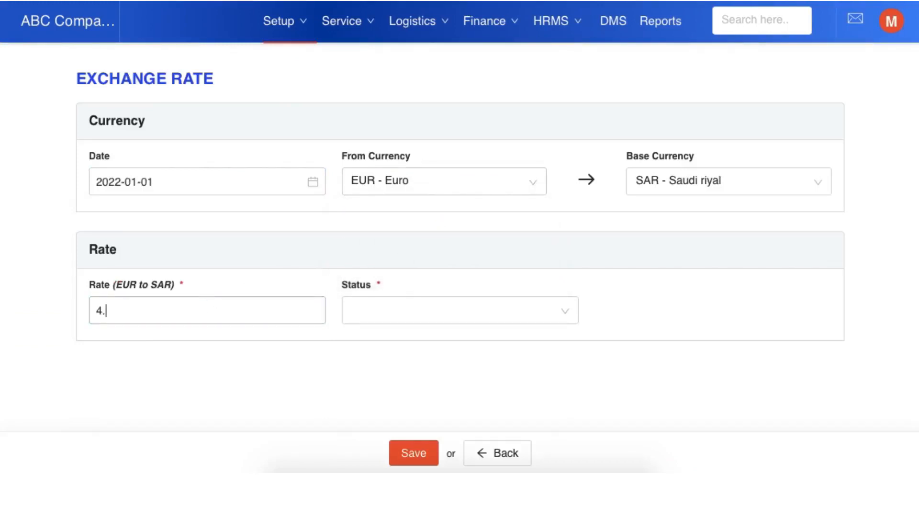
pyautogui.click(396, 314)
pyautogui.click(379, 345)
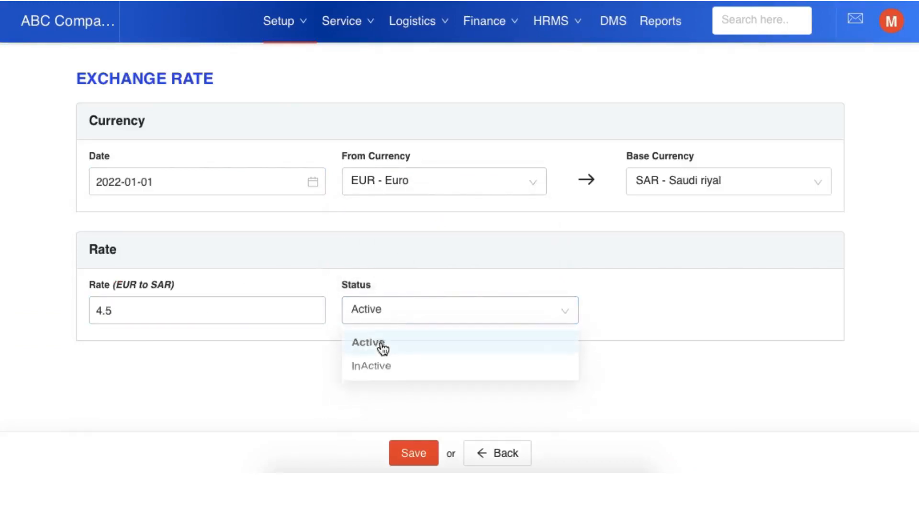
pyautogui.click(418, 460)
pyautogui.click(418, 460)
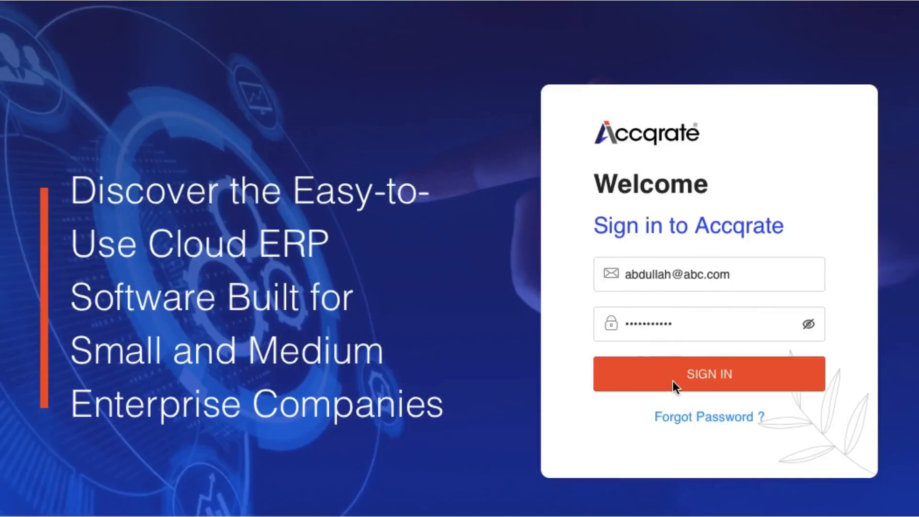
# Step: Sign in with the filled-in user account and start a new business partner from the Service masters
pyautogui.click(652, 379)
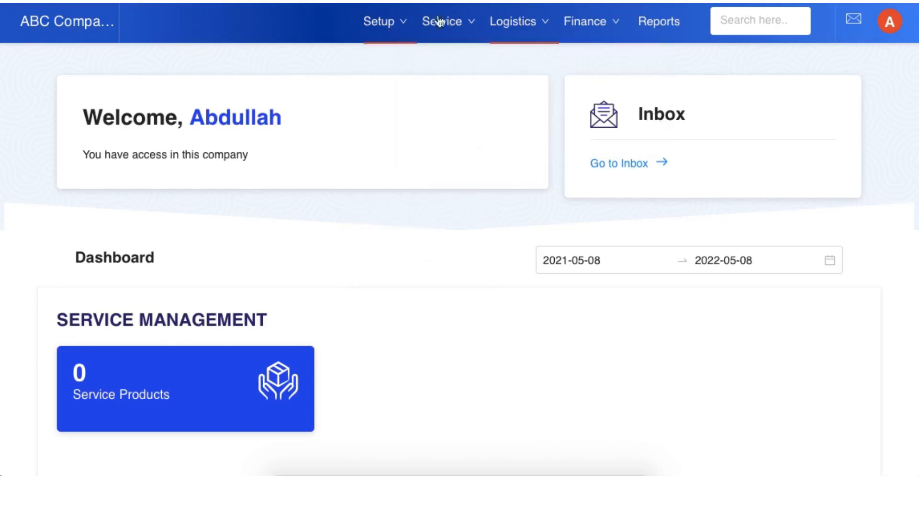
pyautogui.moveTo(448, 22)
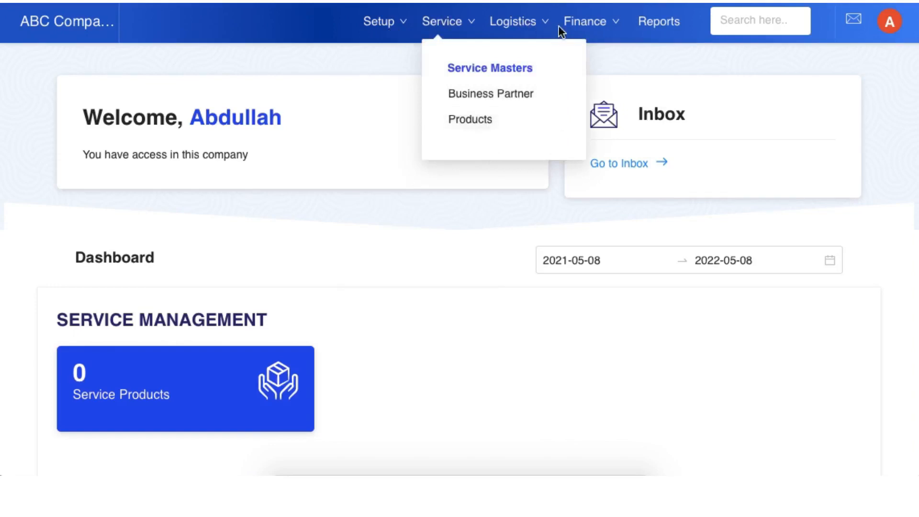
pyautogui.moveTo(577, 27)
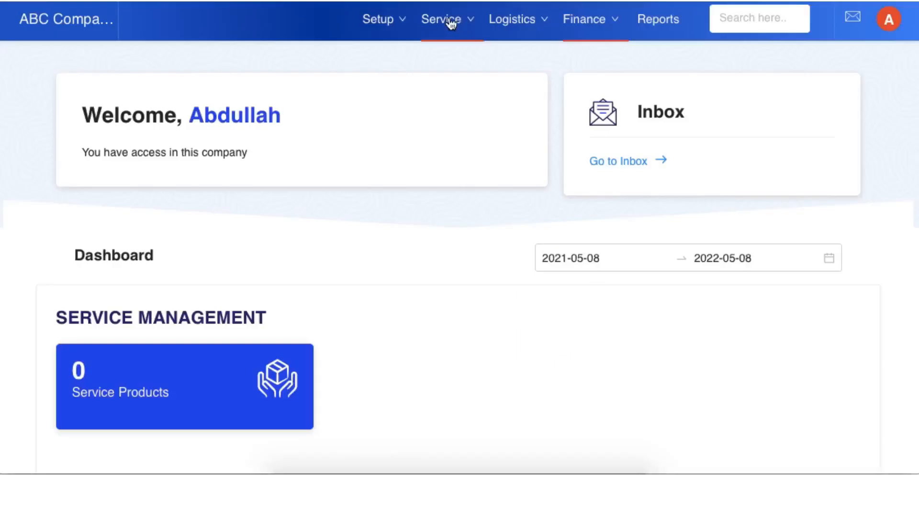
pyautogui.moveTo(450, 27)
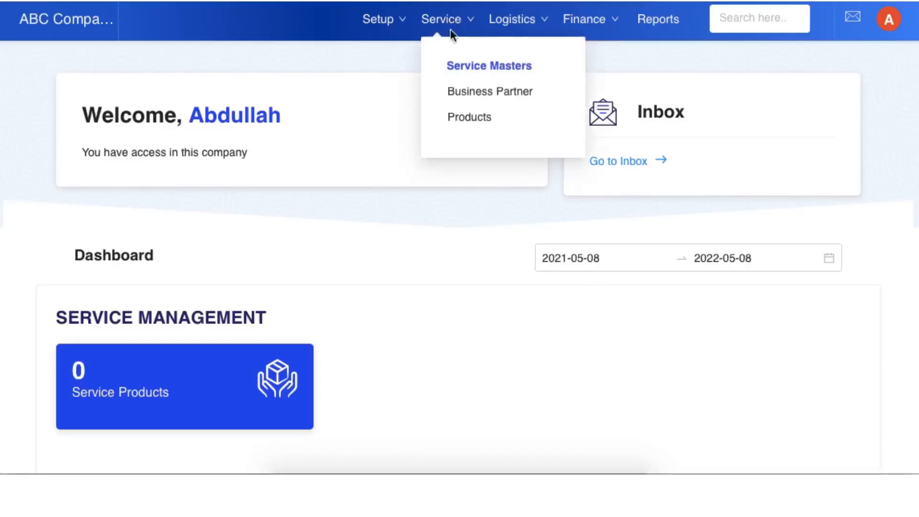
pyautogui.click(476, 92)
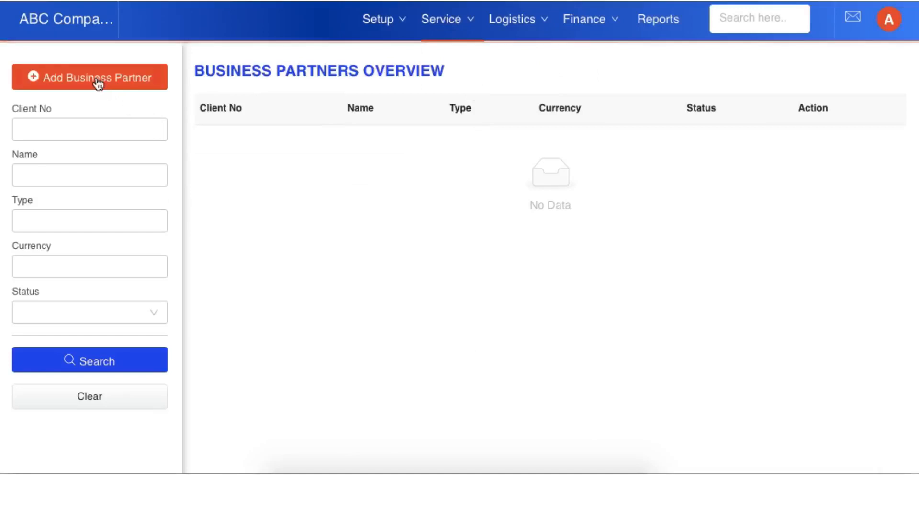
pyautogui.click(97, 81)
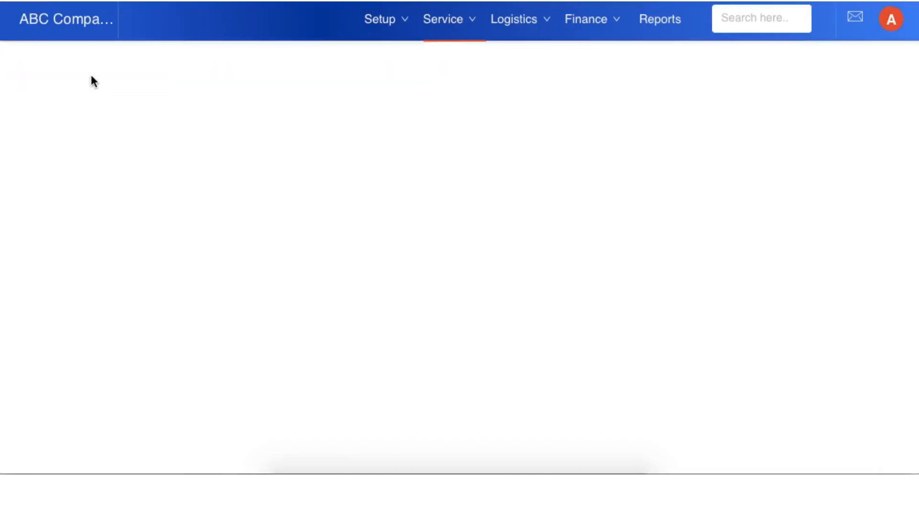
# Step: Name the business partner Accurate Ceramics and paste in its alternate name
pyautogui.click(246, 138)
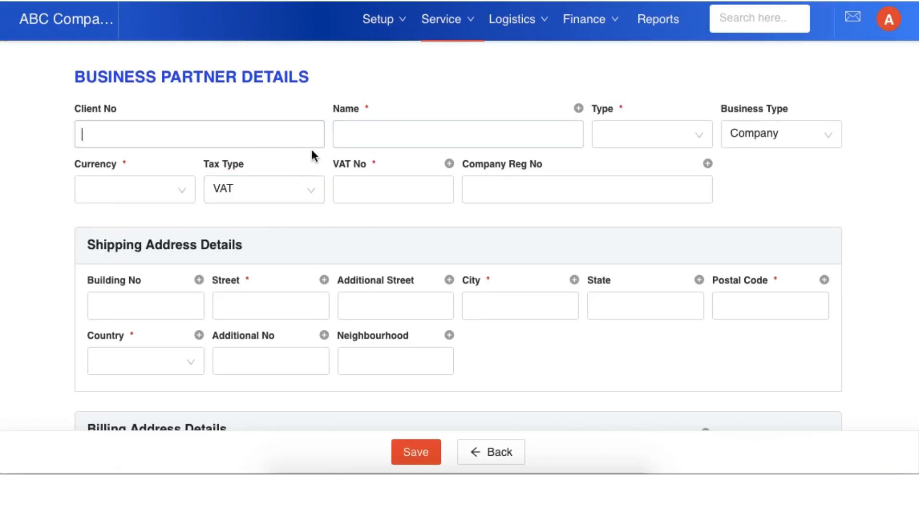
pyautogui.write('C')
pyautogui.click(423, 130)
pyautogui.write('Accurate Ceramics')
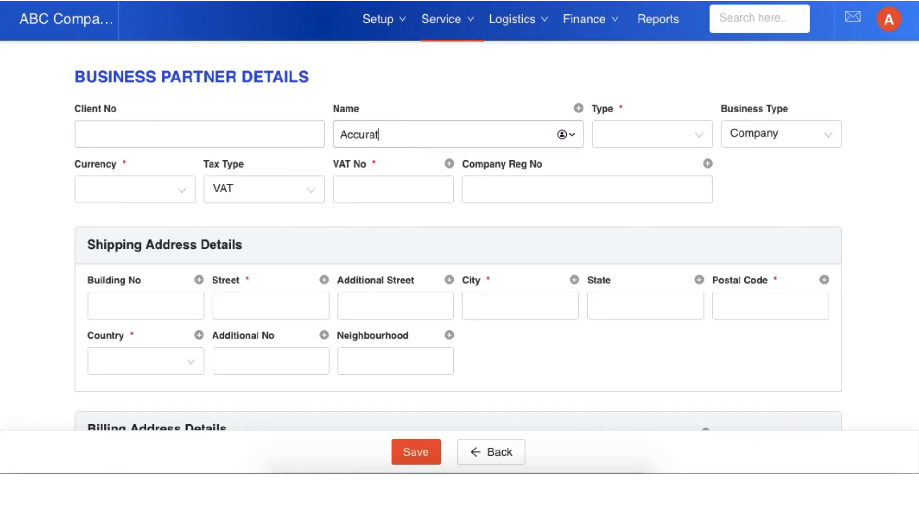
pyautogui.click(578, 108)
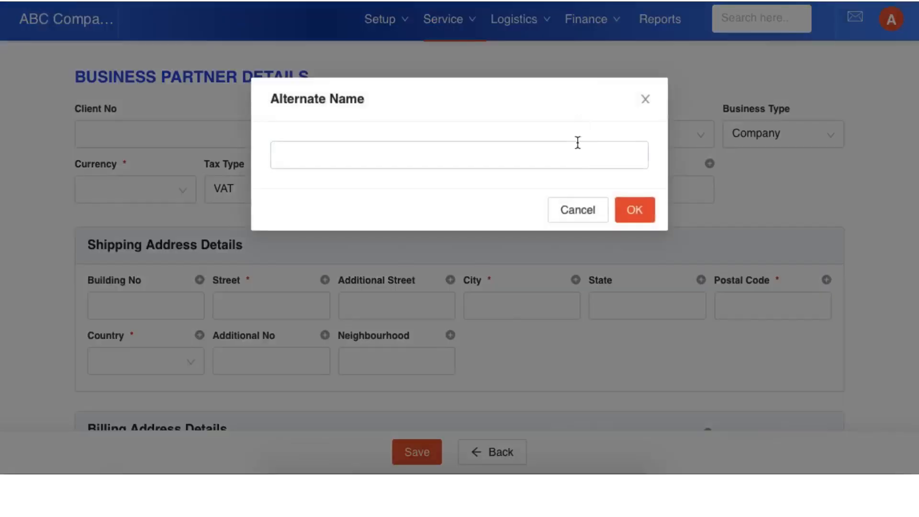
pyautogui.click(572, 153)
pyautogui.write('سيراميك دقيق')
pyautogui.click(638, 210)
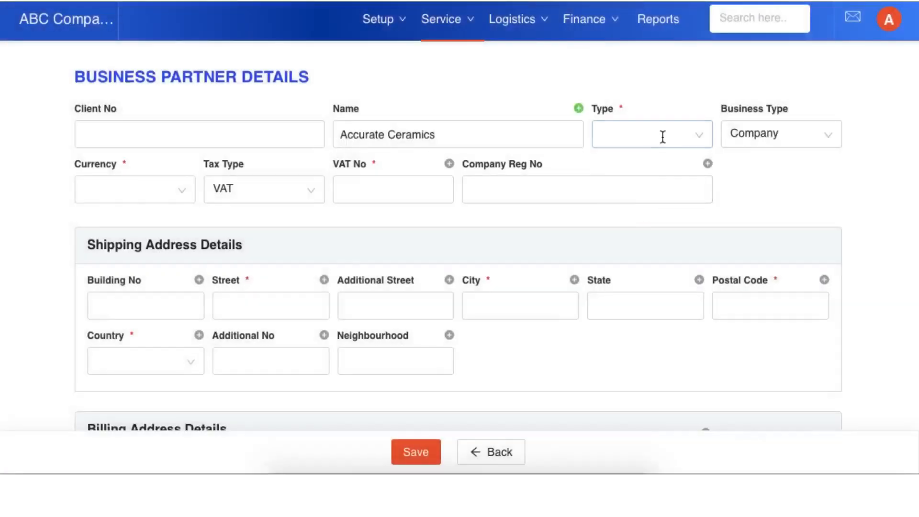
# Step: Set the partner's type to Customer and its business type to Company
pyautogui.click(661, 136)
pyautogui.click(641, 172)
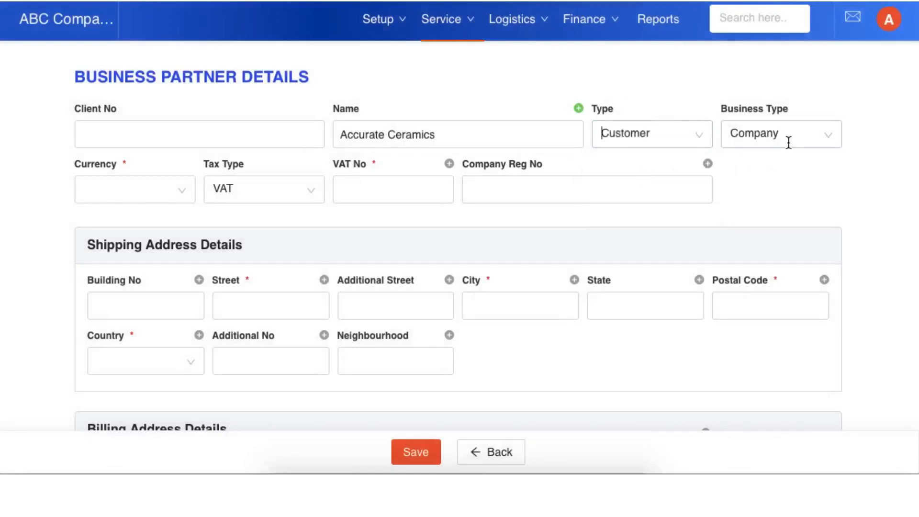
pyautogui.click(768, 129)
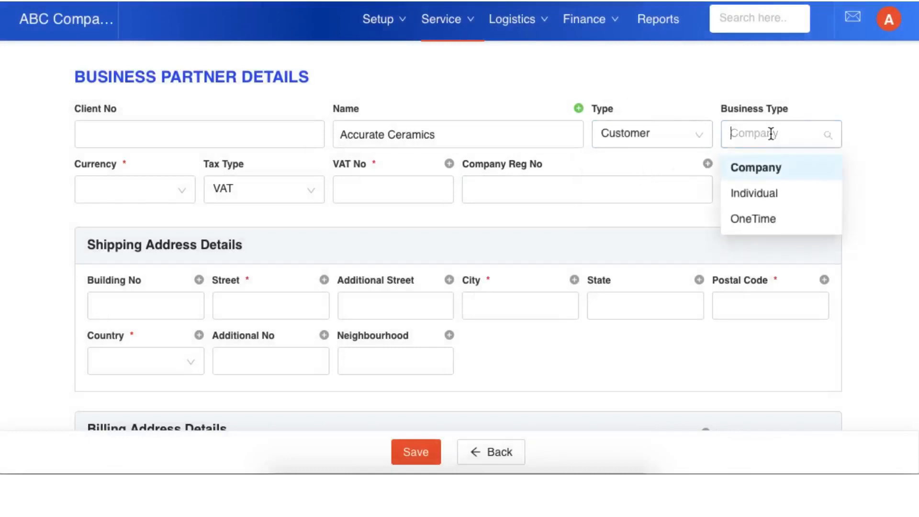
pyautogui.click(770, 171)
pyautogui.click(274, 299)
pyautogui.scroll(-1, 274, 299)
pyautogui.scroll(1, 275, 301)
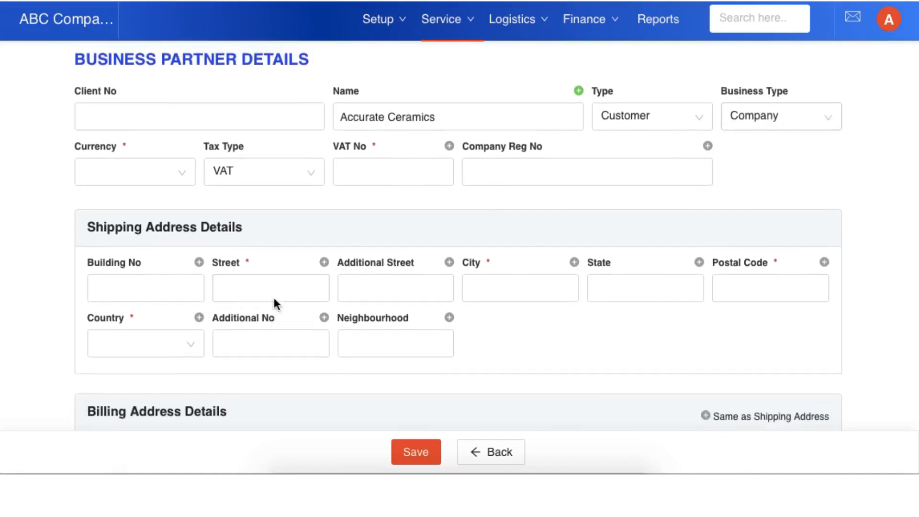
pyautogui.click(804, 117)
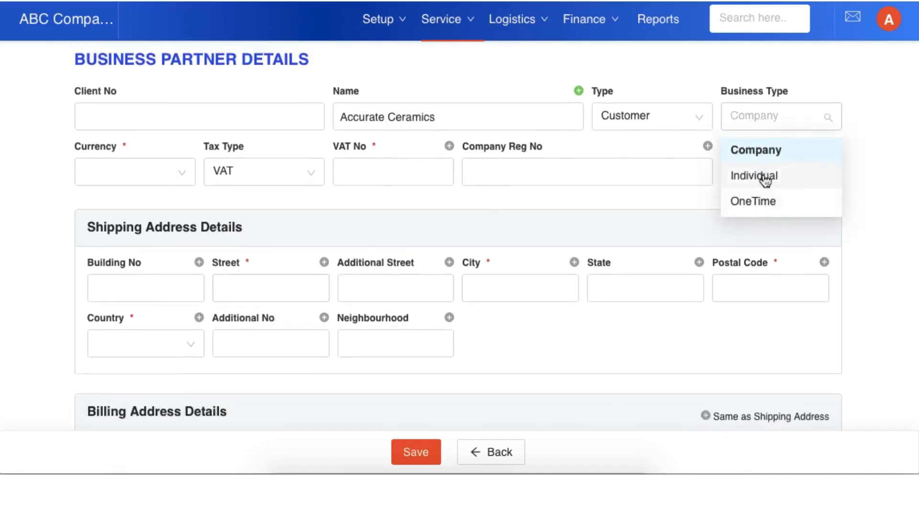
pyautogui.click(521, 230)
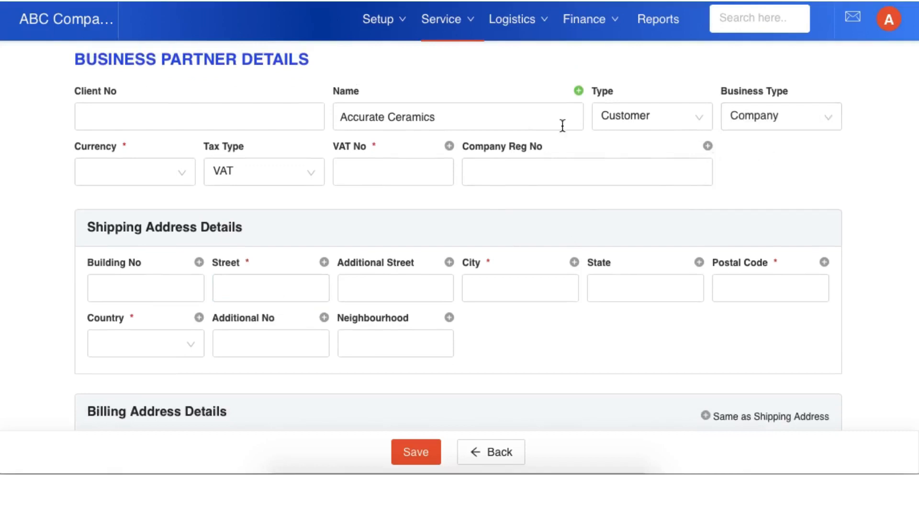
# Step: Set the partner's currency to SAR - Saudi riyal and enter its VAT number and company registration number
pyautogui.click(138, 176)
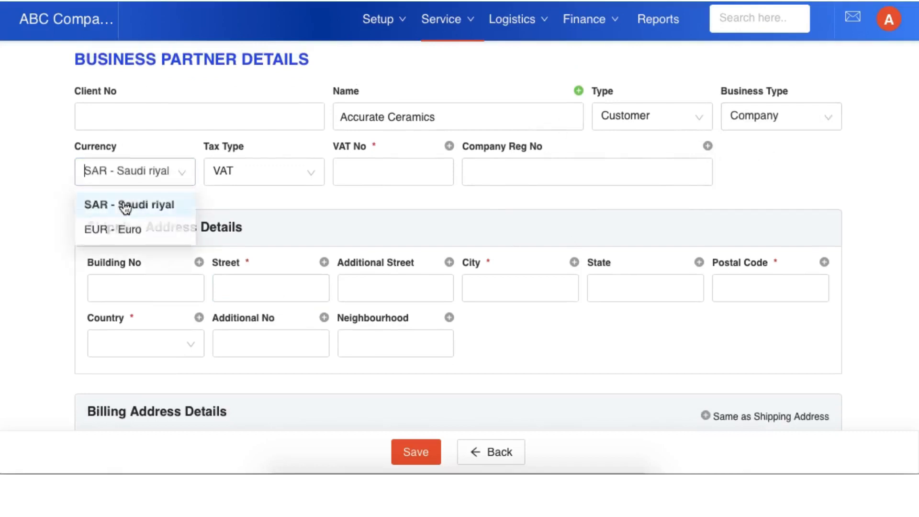
pyautogui.click(128, 205)
pyautogui.click(308, 172)
pyautogui.click(352, 176)
pyautogui.write('CR')
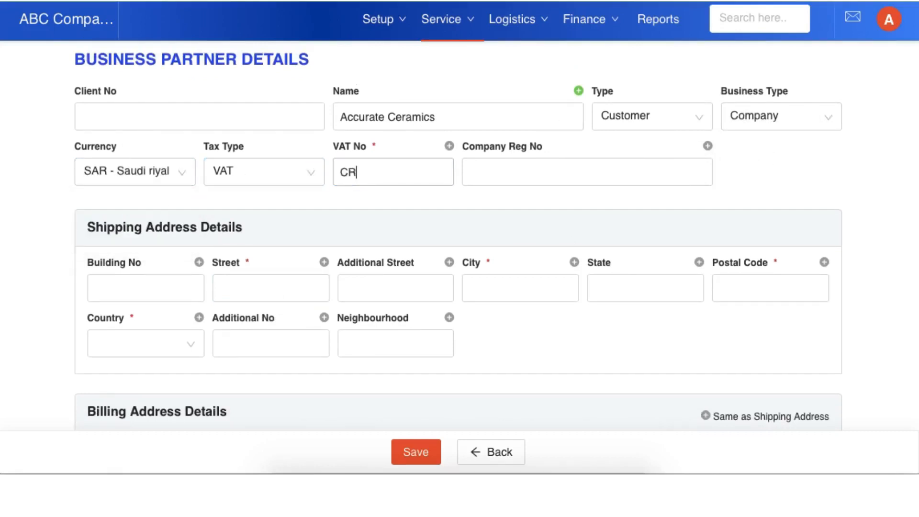
pyautogui.write('343543543543')
pyautogui.click(498, 178)
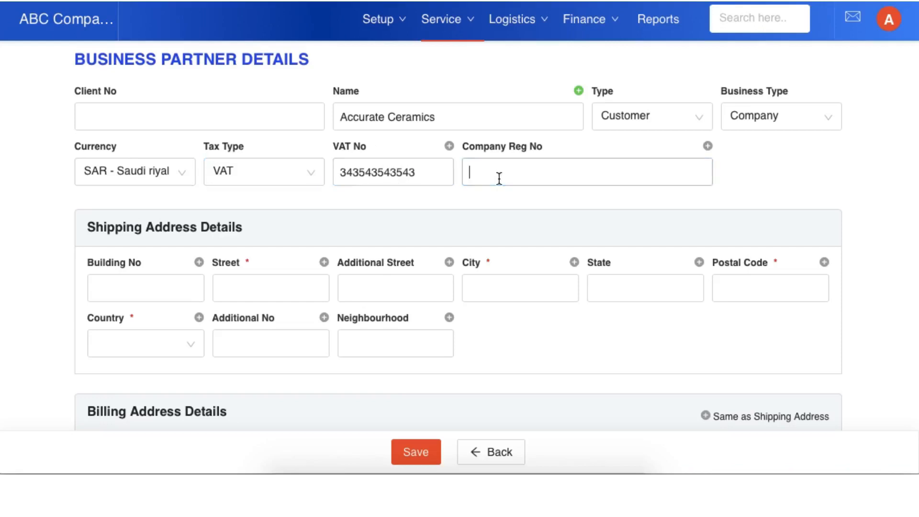
pyautogui.write('CR3434')
# Step: Enter the street in the shipping address and paste the same text as its alternate street
pyautogui.scroll(-2, 472, 234)
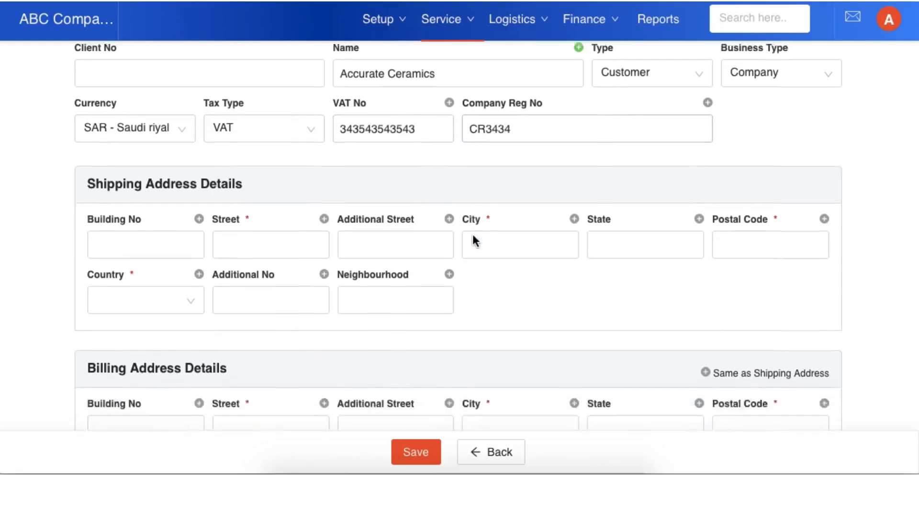
pyautogui.click(248, 190)
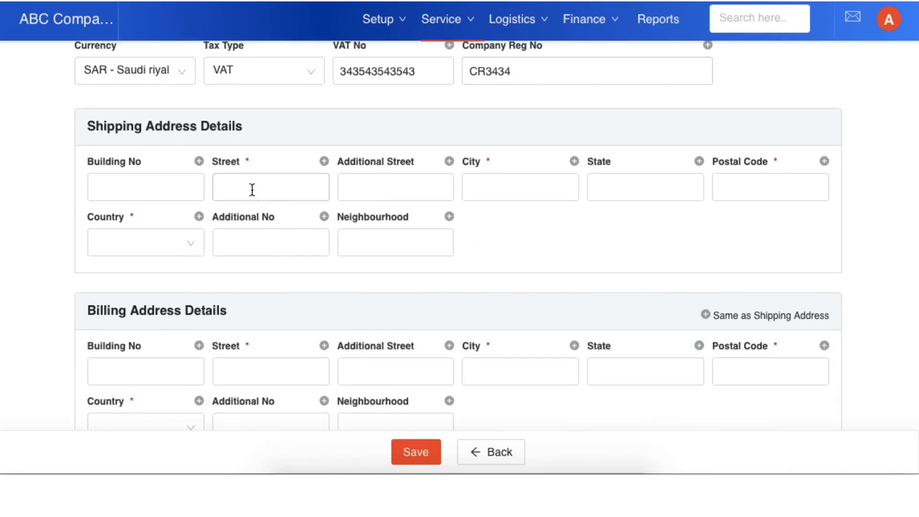
pyautogui.write('King Abdullah Street')
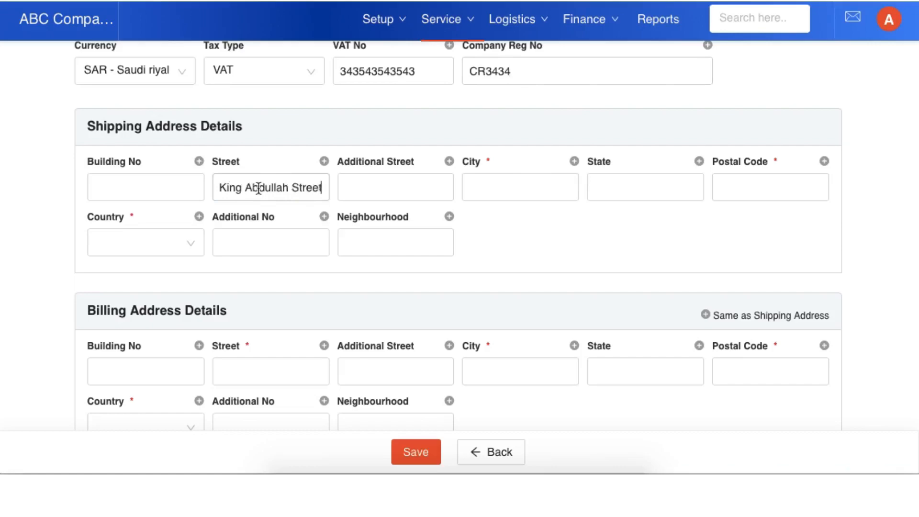
pyautogui.click(324, 162)
pyautogui.write('King Abdullah Street')
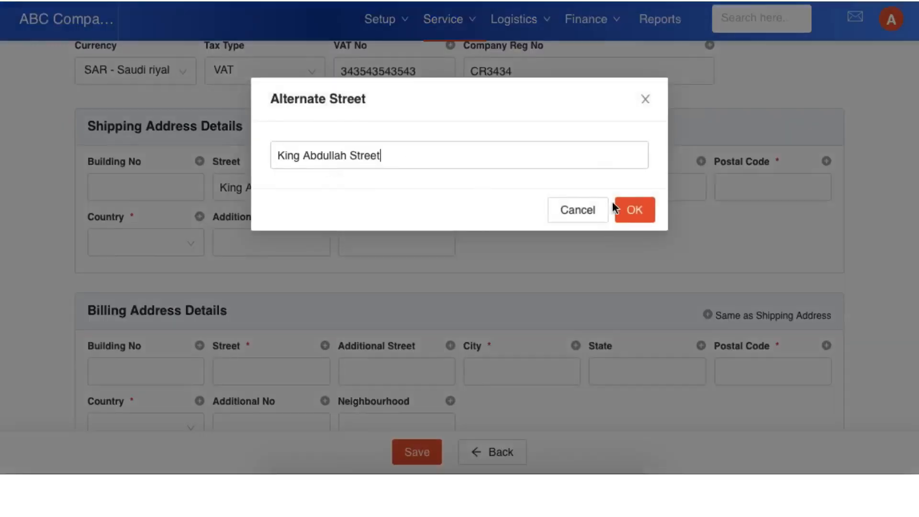
pyautogui.click(627, 209)
# Step: Set the shipping address city to Riyadh and copy it in as the alternate city
pyautogui.click(486, 187)
pyautogui.write('R')
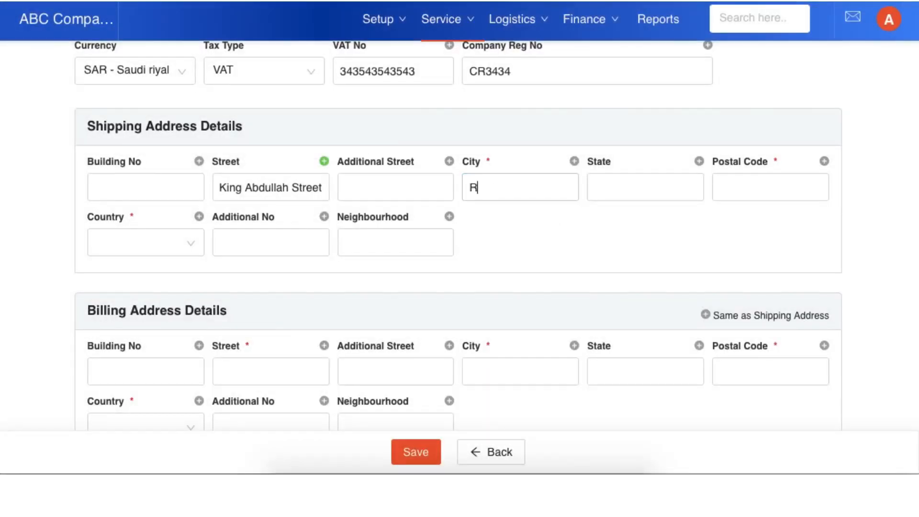
pyautogui.write('iyadh')
pyautogui.hotkey('ctrl', 'a')
pyautogui.hotkey('ctrl', 'c')
pyautogui.click(575, 162)
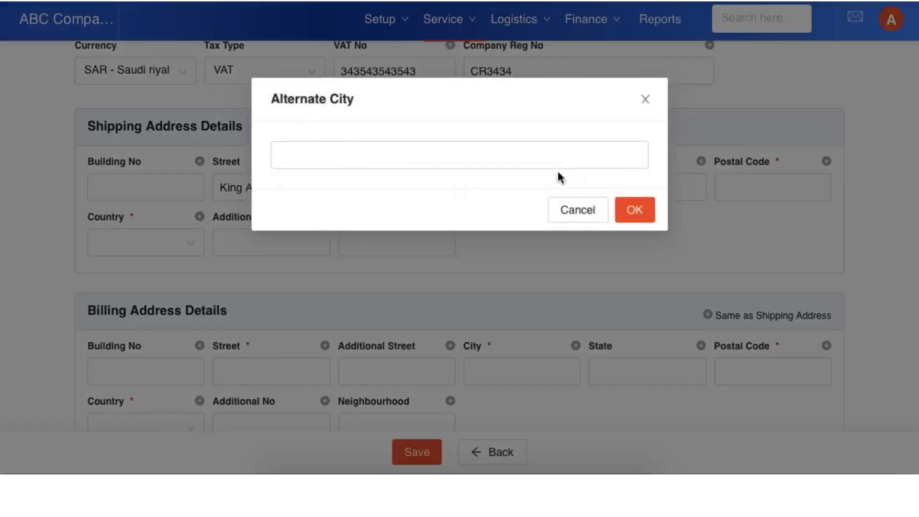
pyautogui.hotkey('ctrl', 'v')
pyautogui.click(636, 209)
# Step: Enter the shipping postal code, paste it as the alternate postal code, and set the country to Saudi Arabia
pyautogui.click(766, 188)
pyautogui.write('23434')
pyautogui.hotkey('ctrl', 'c')
pyautogui.click(824, 161)
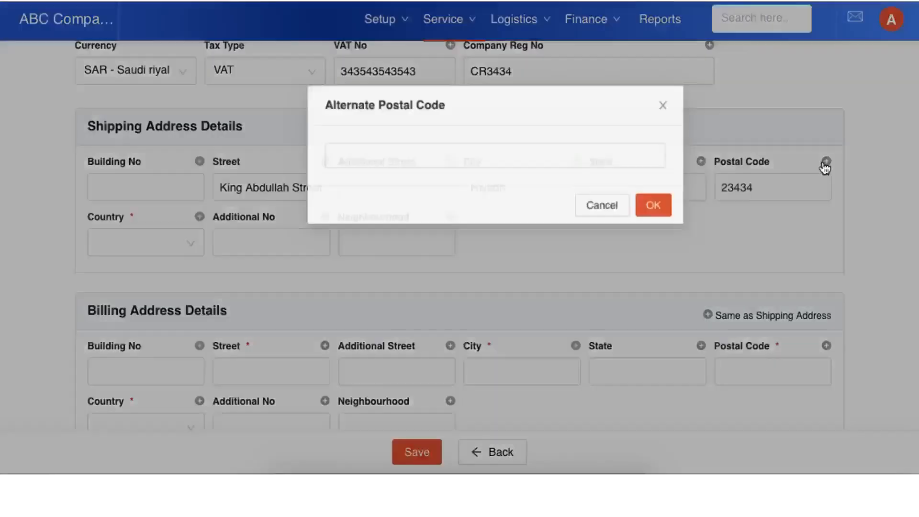
pyautogui.hotkey('ctrl', 'v')
pyautogui.click(651, 202)
pyautogui.scroll(-1, 287, 230)
pyautogui.click(156, 197)
pyautogui.write('sau')
pyautogui.click(134, 263)
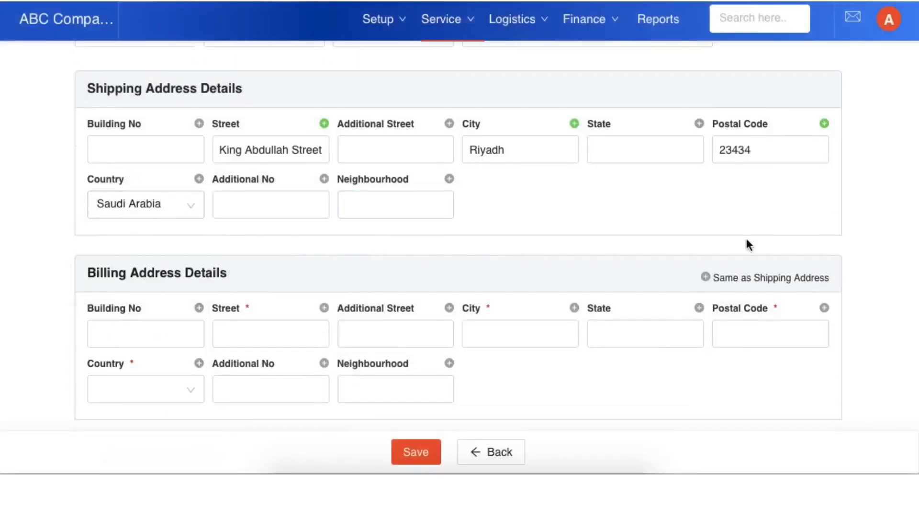
# Step: Fill the billing address with the same details as the shipping address
pyautogui.scroll(-2, 747, 282)
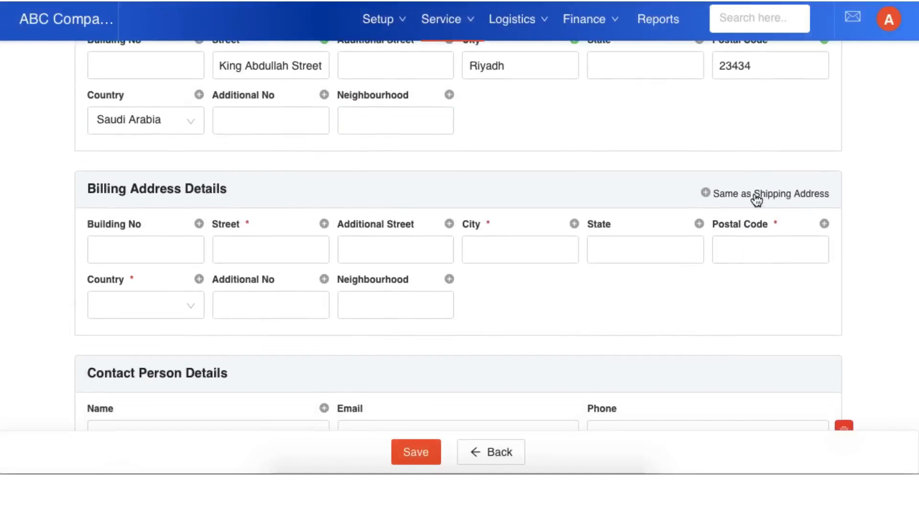
pyautogui.click(371, 250)
pyautogui.click(760, 193)
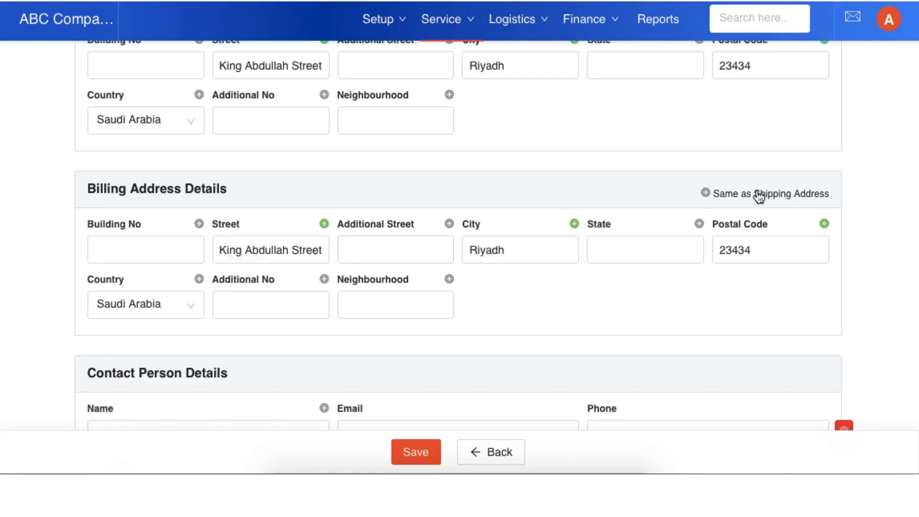
# Step: Fill in the contact person's name, e-mail and phone fields with the customer's contact details
pyautogui.scroll(-3, 451, 301)
pyautogui.click(238, 317)
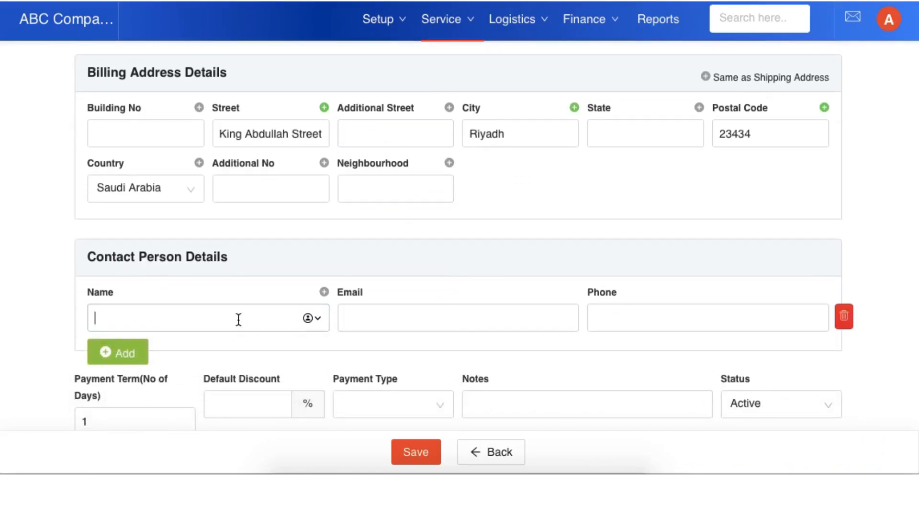
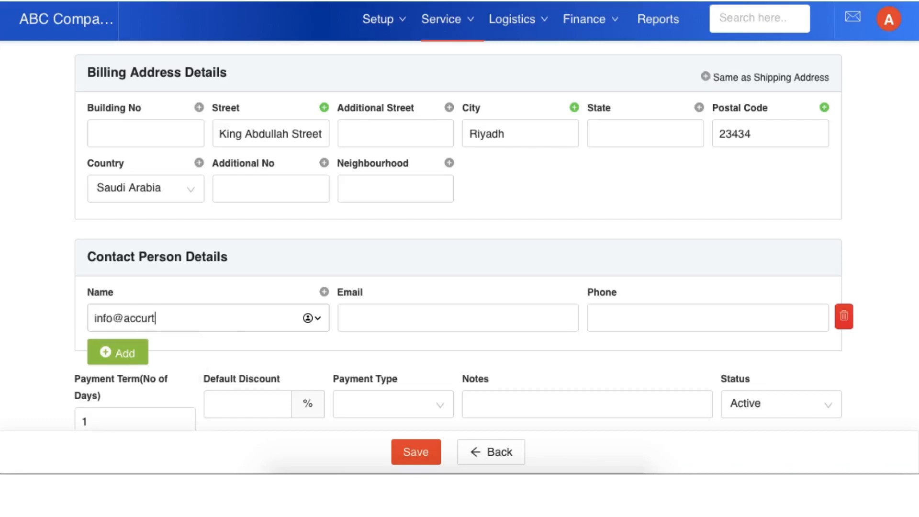
pyautogui.click(406, 322)
pyautogui.scroll(-1, 405, 322)
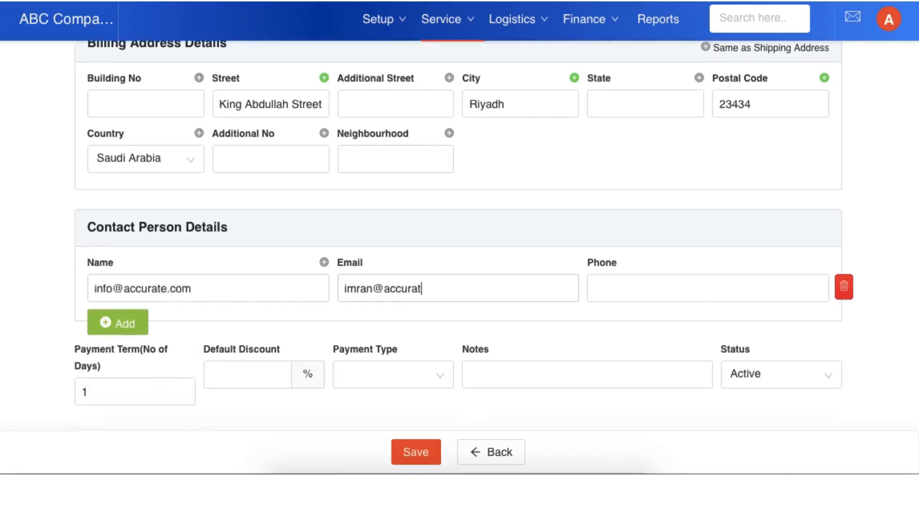
pyautogui.click(633, 277)
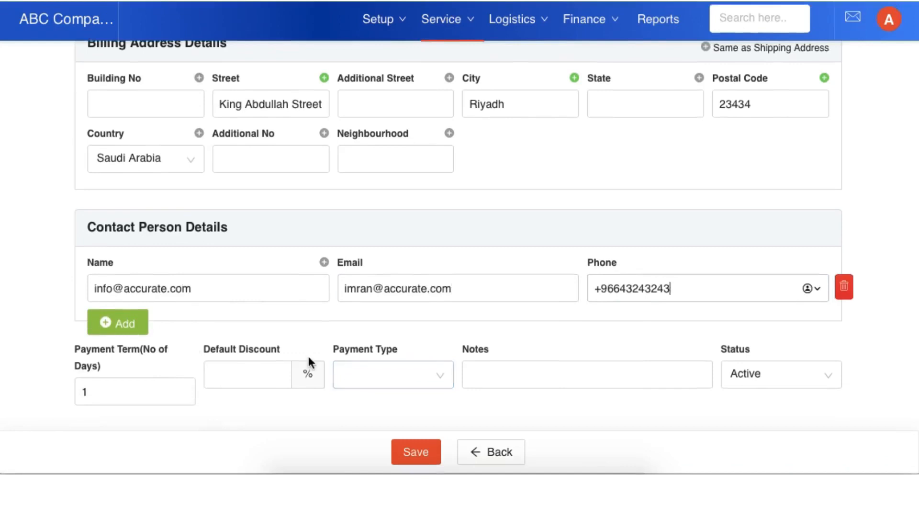
# Step: Set the business partner's default discount to 0% and its payment type to Bank Transfer
pyautogui.click(258, 369)
pyautogui.write('0')
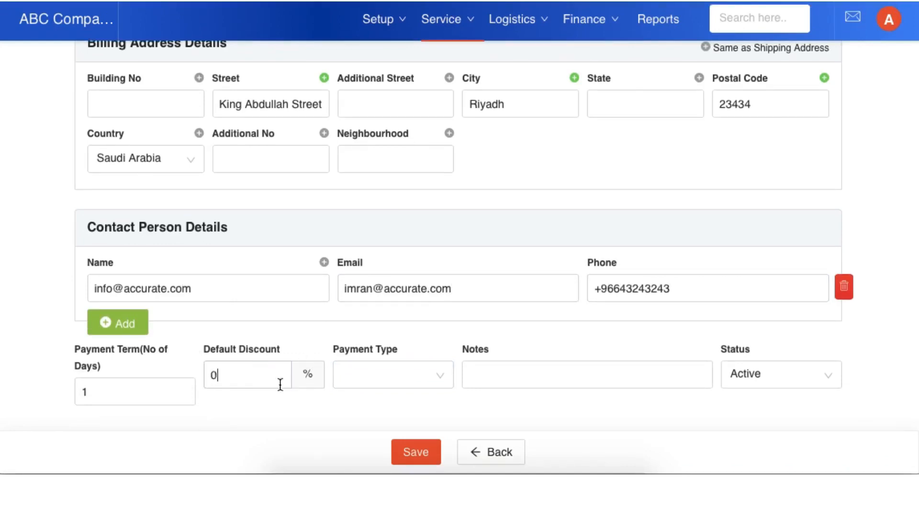
pyautogui.click(419, 379)
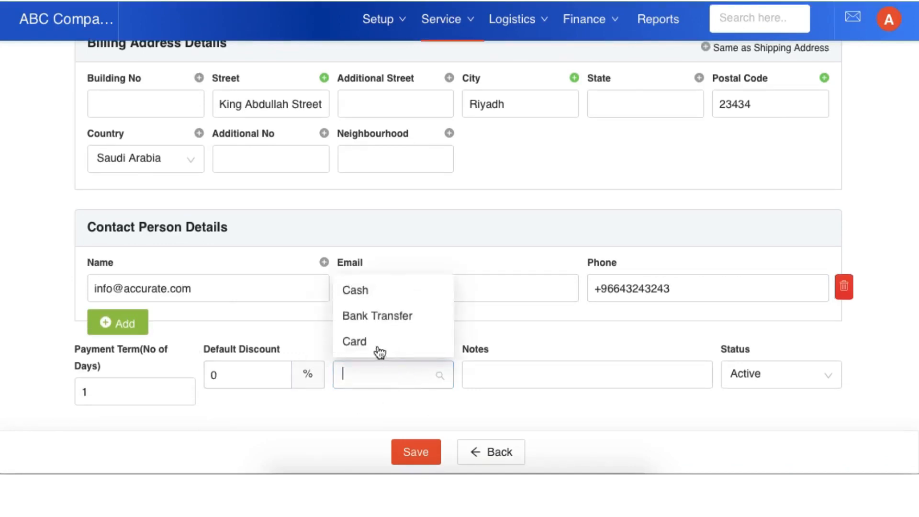
pyautogui.click(383, 318)
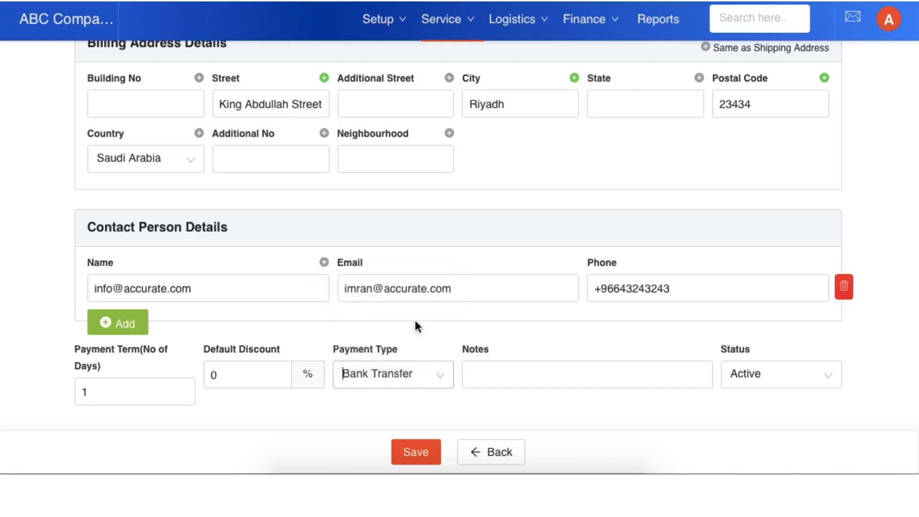
# Step: Set the payment term to 10 days and save the business partner
pyautogui.click(662, 379)
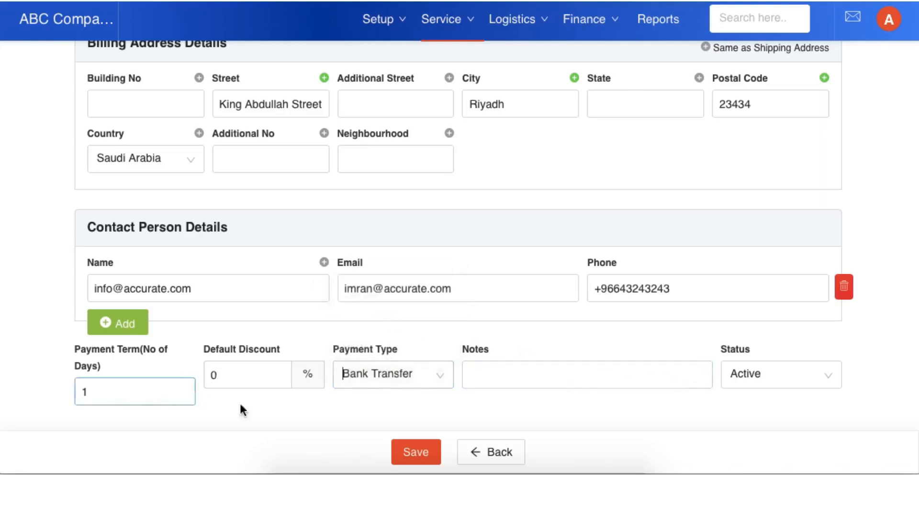
pyautogui.click(158, 392)
pyautogui.write('10')
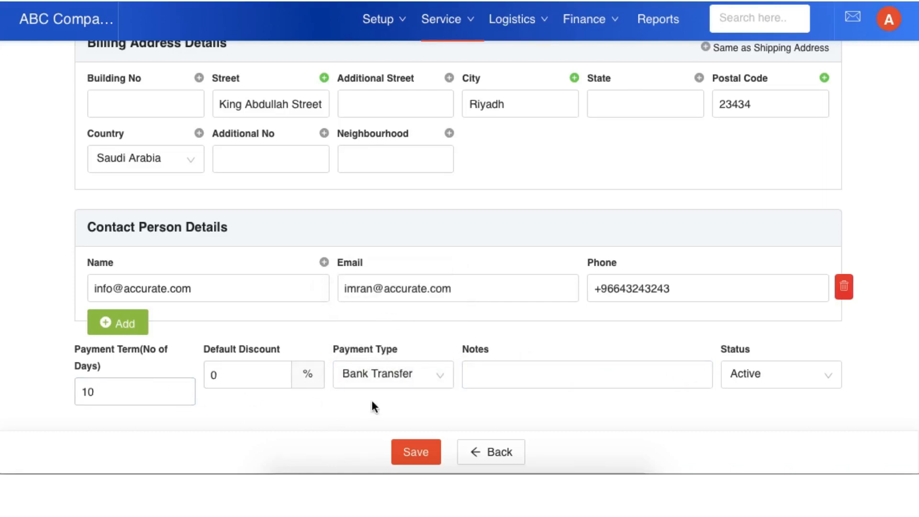
pyautogui.click(425, 458)
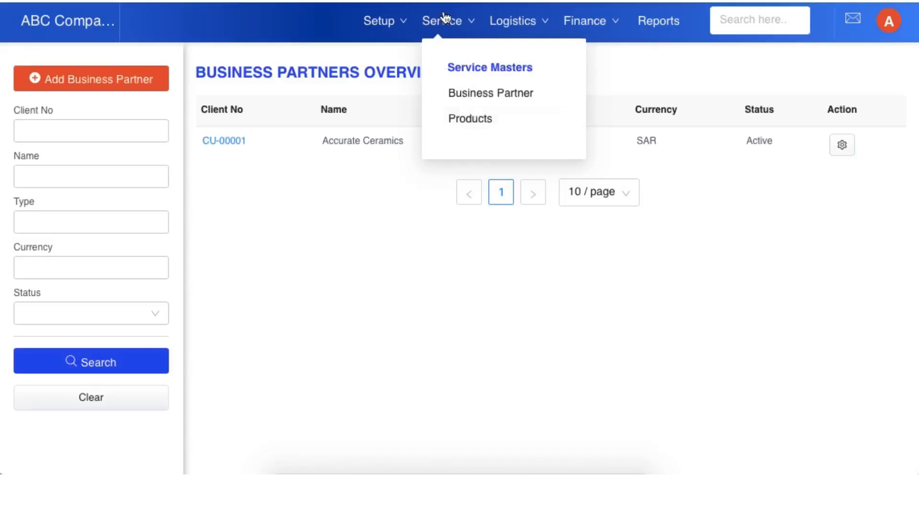
# Step: Start a new product from the Service masters and name it Consulting
pyautogui.click(481, 126)
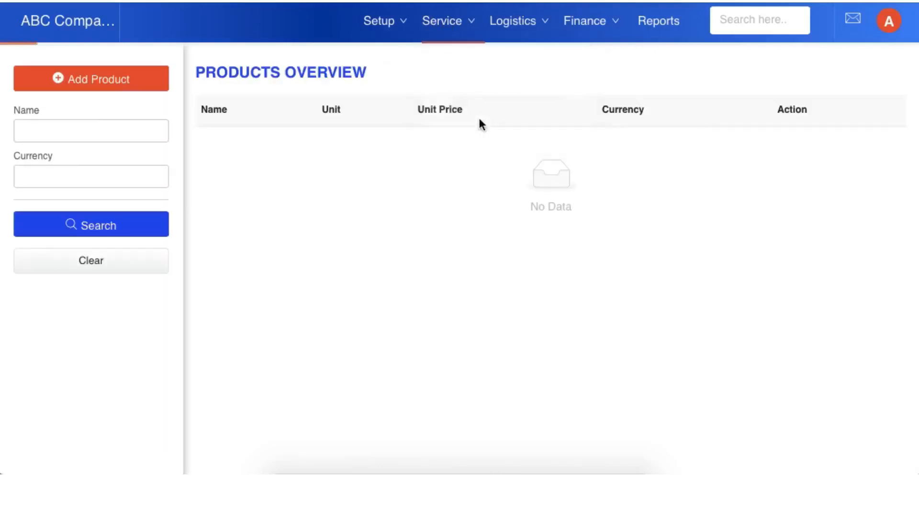
pyautogui.click(130, 86)
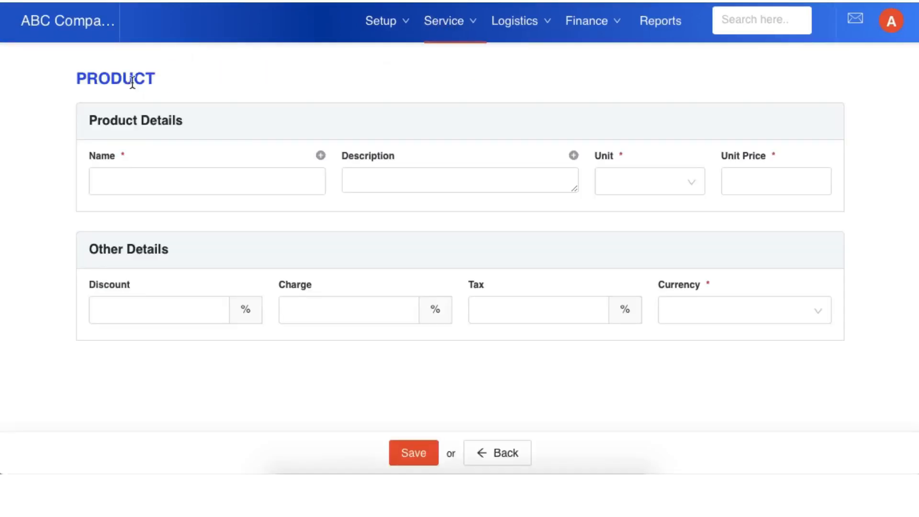
pyautogui.click(266, 182)
pyautogui.write('Con')
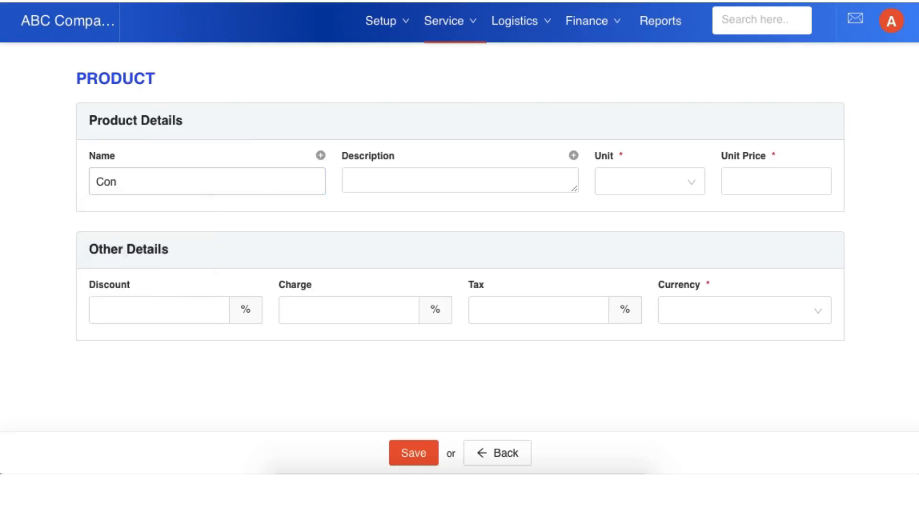
pyautogui.write('sulting')
# Step: Copy the product name Consulting in as its alternate name
pyautogui.doubleClick(144, 178)
pyautogui.hotkey('ctrl', 'c')
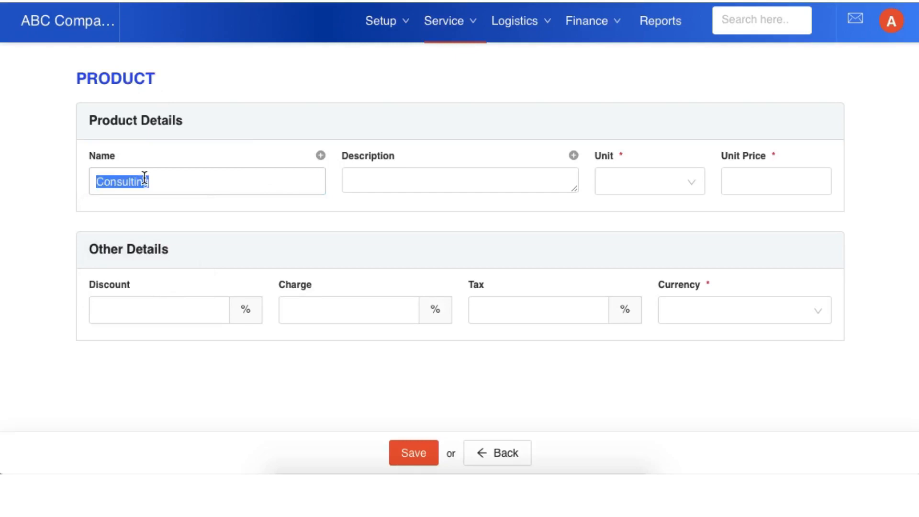
pyautogui.click(316, 155)
pyautogui.click(368, 164)
pyautogui.hotkey('ctrl', 'v')
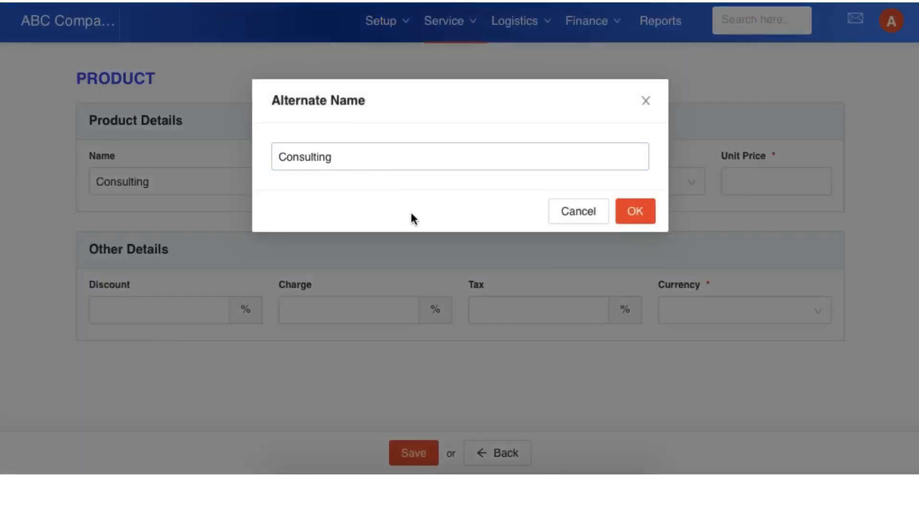
pyautogui.click(628, 214)
# Step: Set the product's unit to Hours and its unit price to 34.5
pyautogui.click(646, 178)
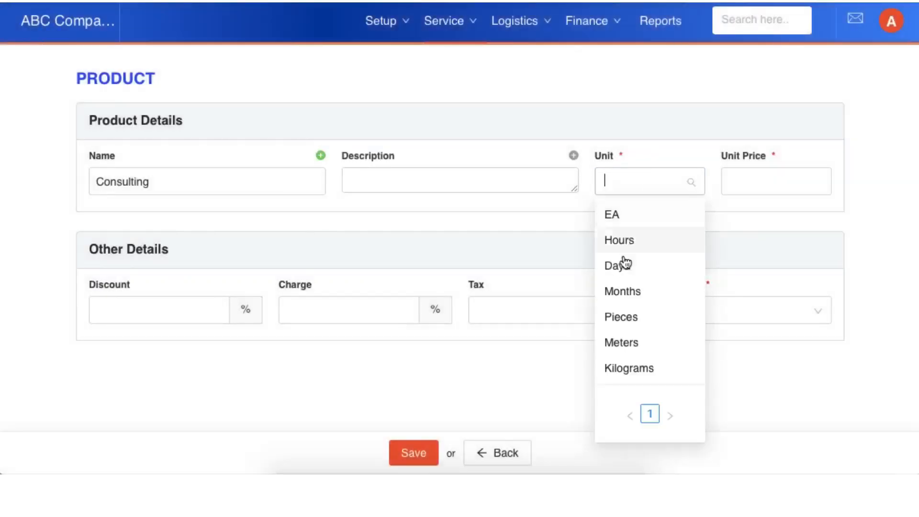
pyautogui.click(627, 242)
pyautogui.click(760, 184)
pyautogui.write('34.5')
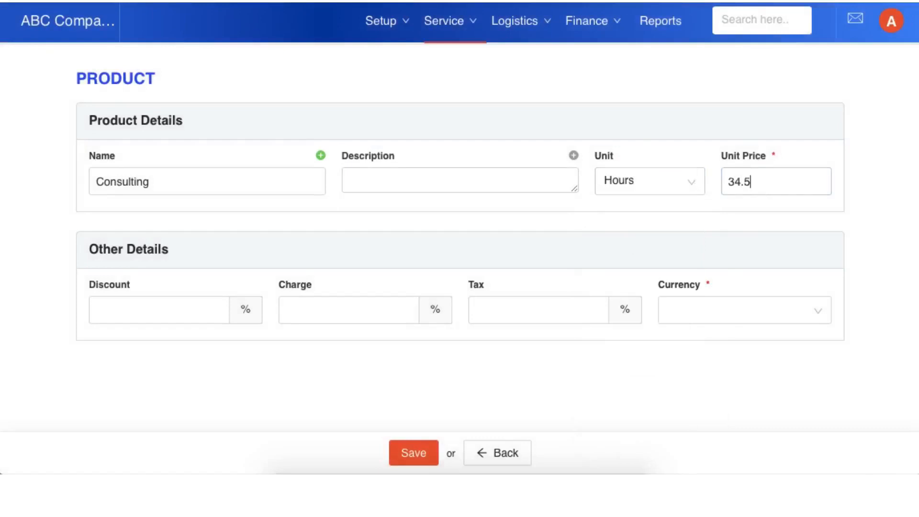
# Step: Set the product's discount to 0%, its charge to 0% and its tax to 15%
pyautogui.click(170, 305)
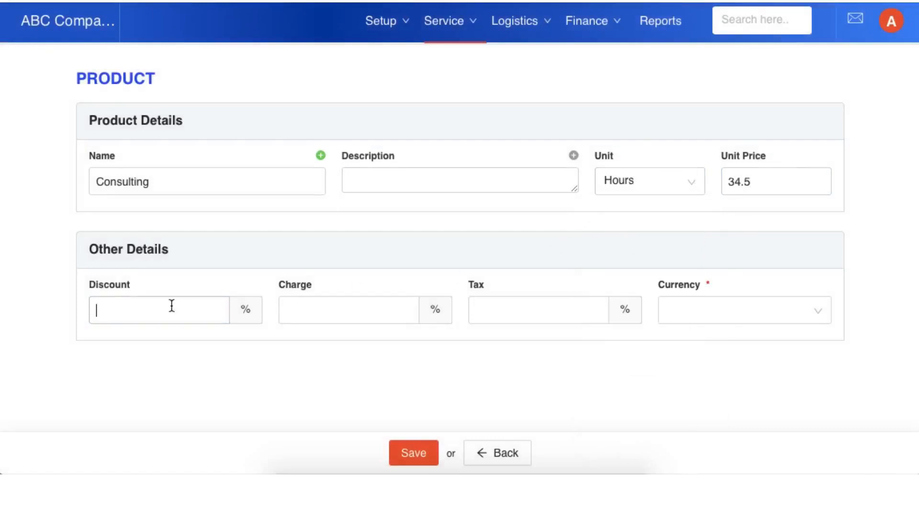
pyautogui.write('0')
pyautogui.click(359, 308)
pyautogui.write('0')
pyautogui.click(539, 308)
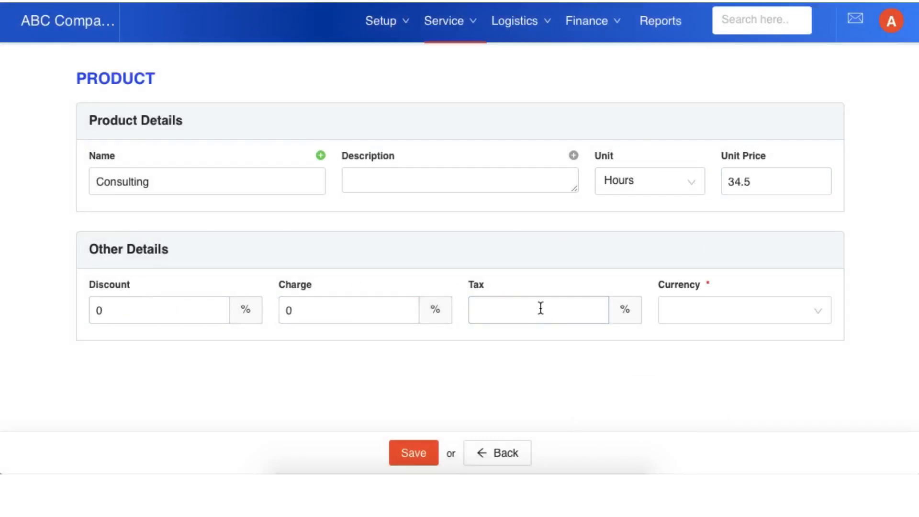
pyautogui.write('15')
# Step: Set the product's currency to Saudi riyal and save the product
pyautogui.click(765, 316)
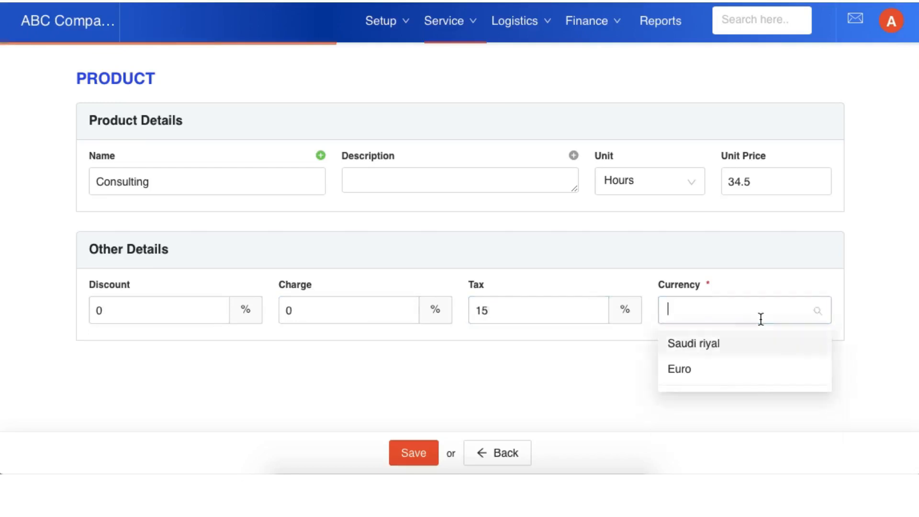
pyautogui.click(703, 345)
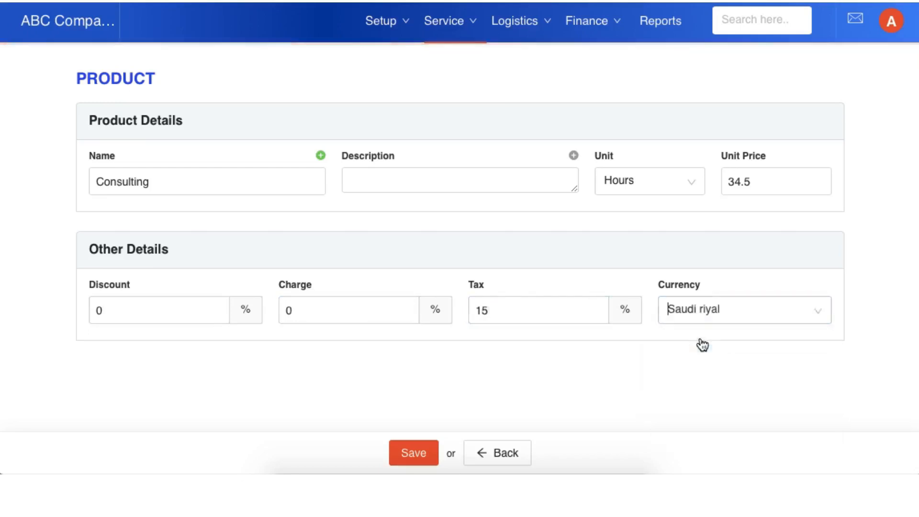
pyautogui.click(424, 457)
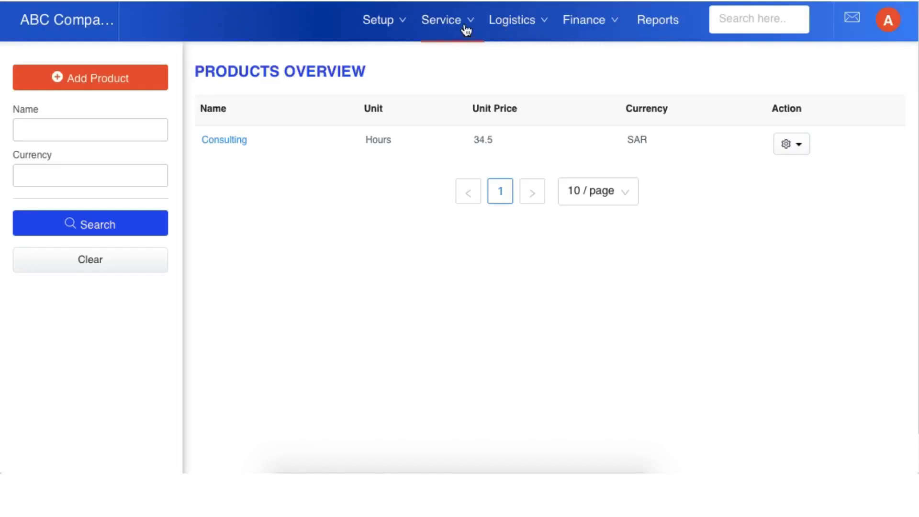
# Step: Start a new invoice from the finance Income List
pyautogui.click(579, 32)
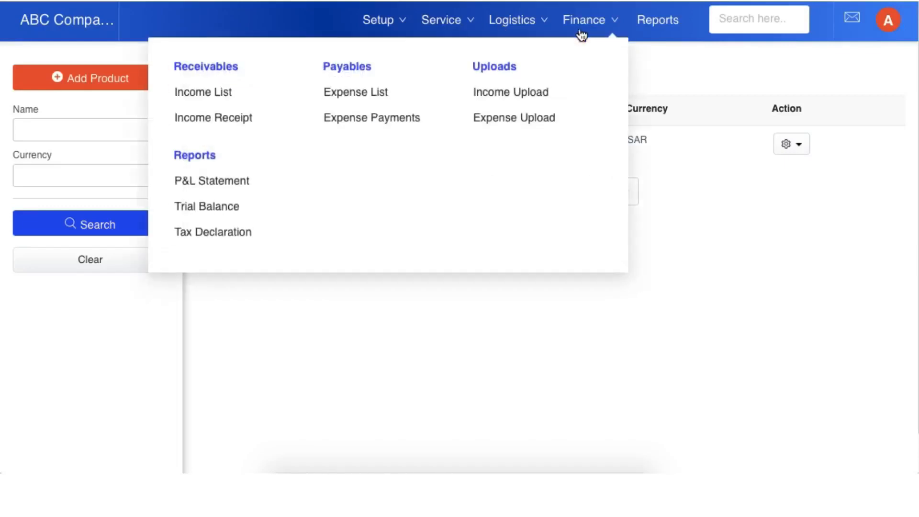
pyautogui.click(216, 96)
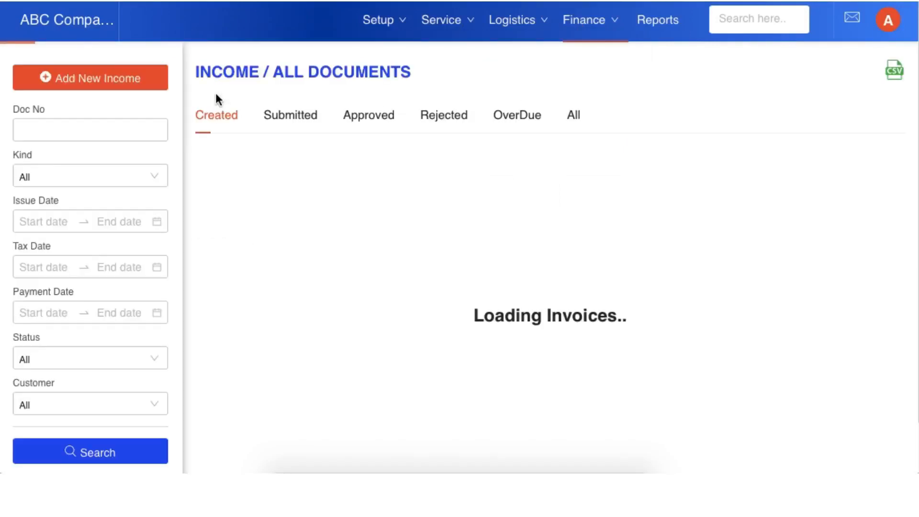
pyautogui.click(133, 81)
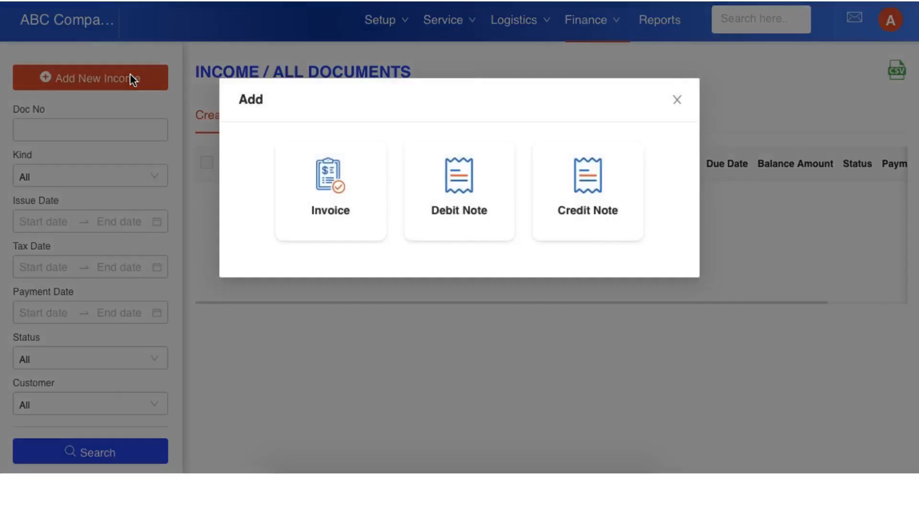
pyautogui.click(329, 183)
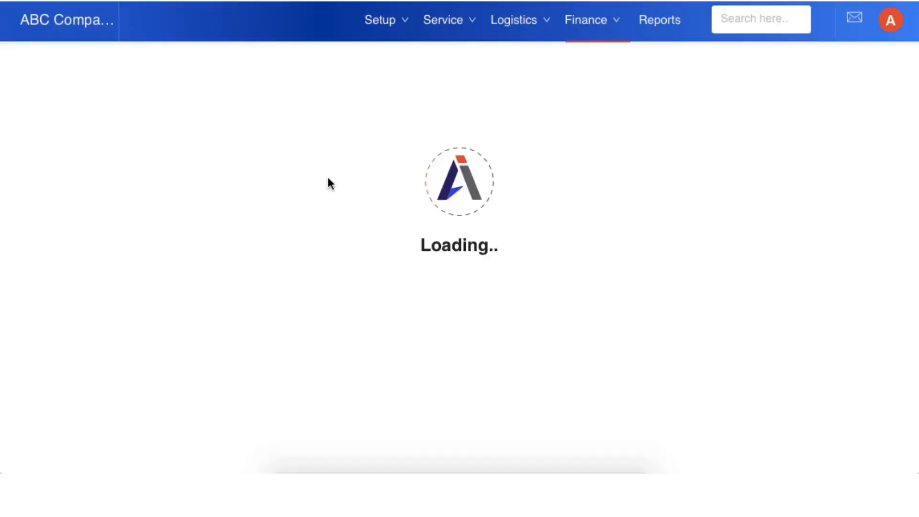
# Step: Select Accurate Ceramics as the invoice's customer and enter PO001 as the PO reference
pyautogui.click(338, 139)
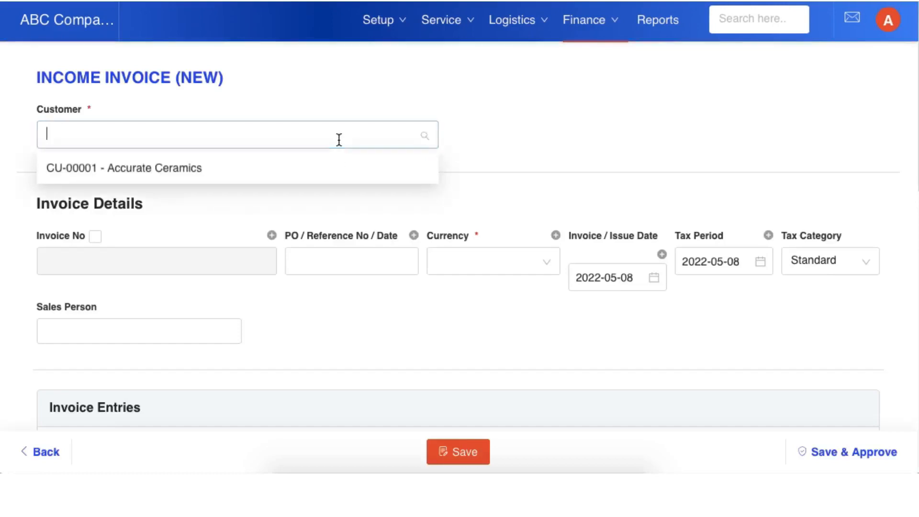
pyautogui.click(206, 171)
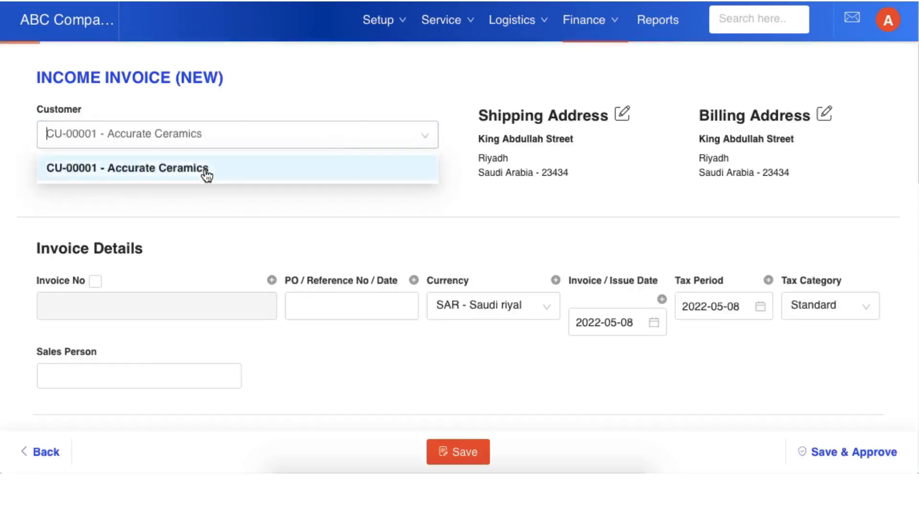
pyautogui.scroll(-1, 342, 255)
pyautogui.click(328, 219)
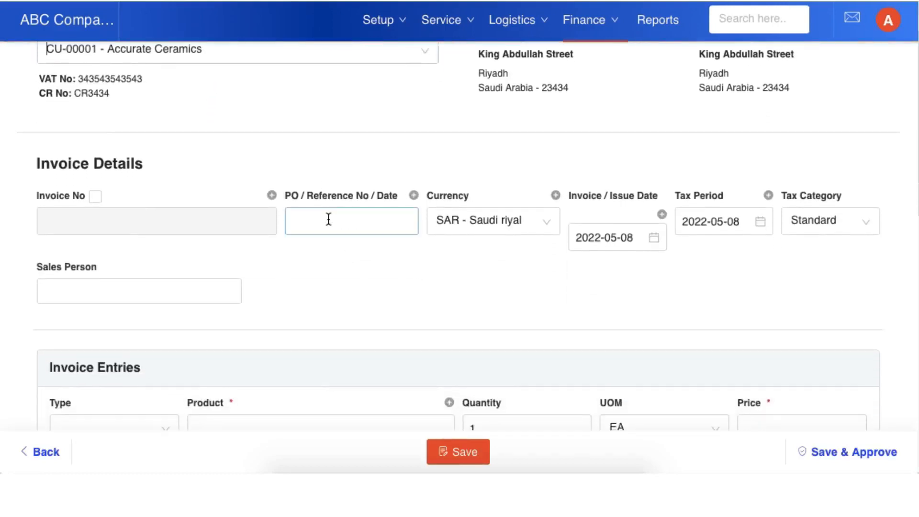
pyautogui.write('PO001')
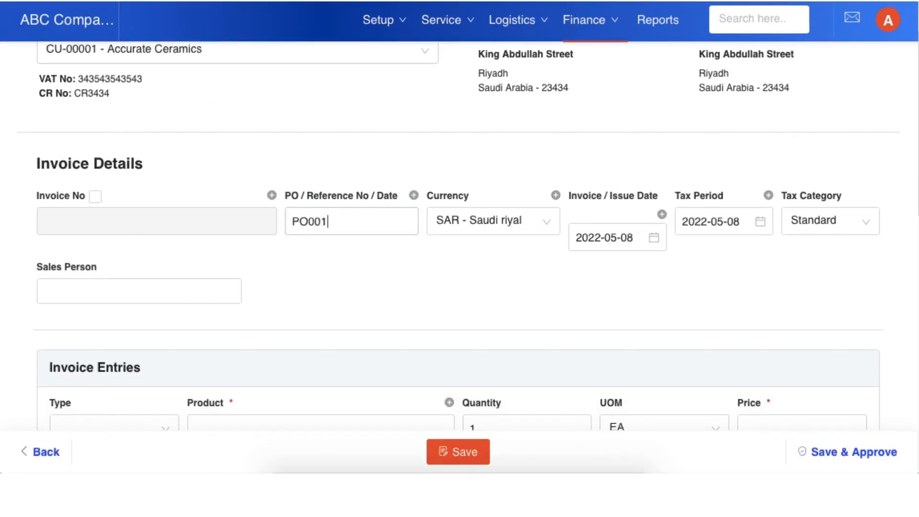
pyautogui.scroll(-1, 385, 287)
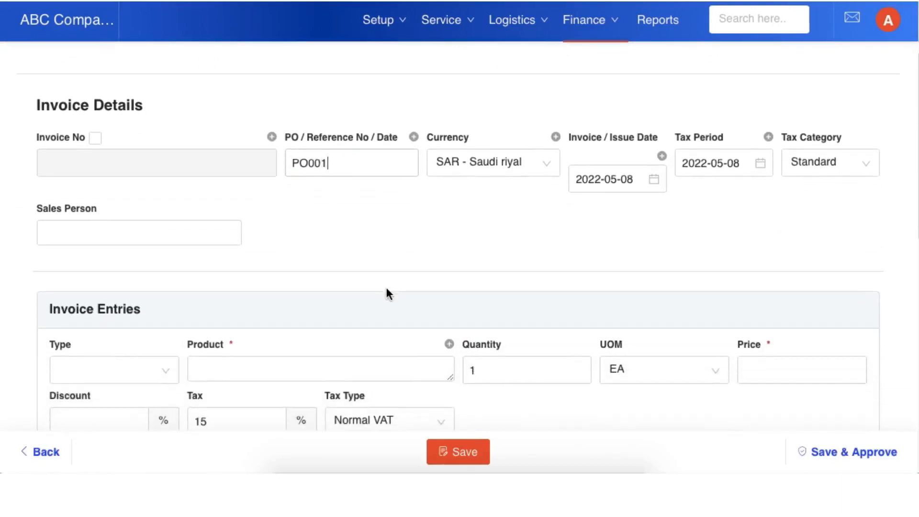
pyautogui.click(150, 230)
# Step: Set the first invoice entry's type to Services and its product to Consulting
pyautogui.scroll(-1, 288, 248)
pyautogui.scroll(-1, 289, 248)
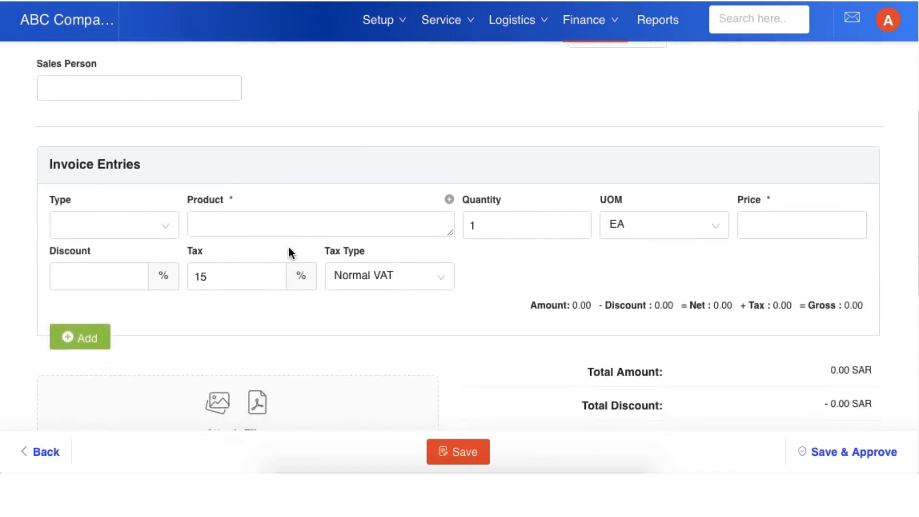
pyautogui.click(166, 224)
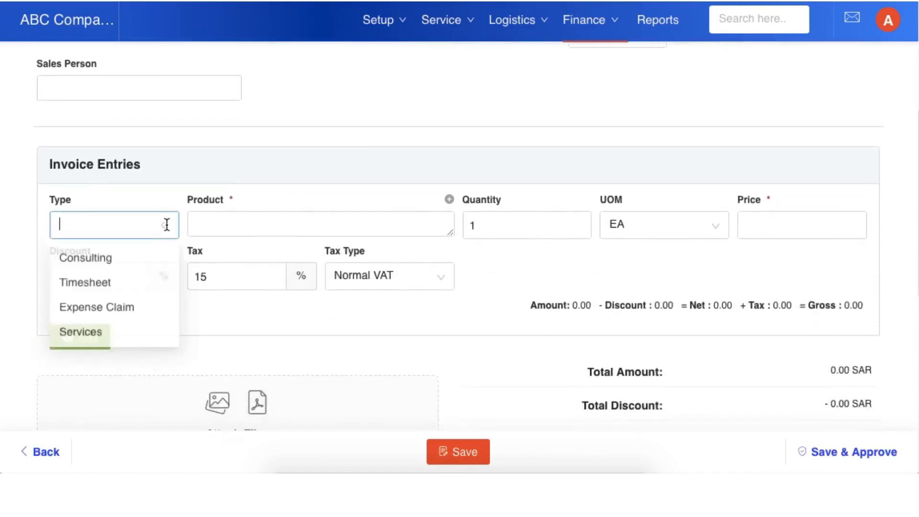
pyautogui.click(114, 344)
pyautogui.click(255, 224)
pyautogui.write('Con')
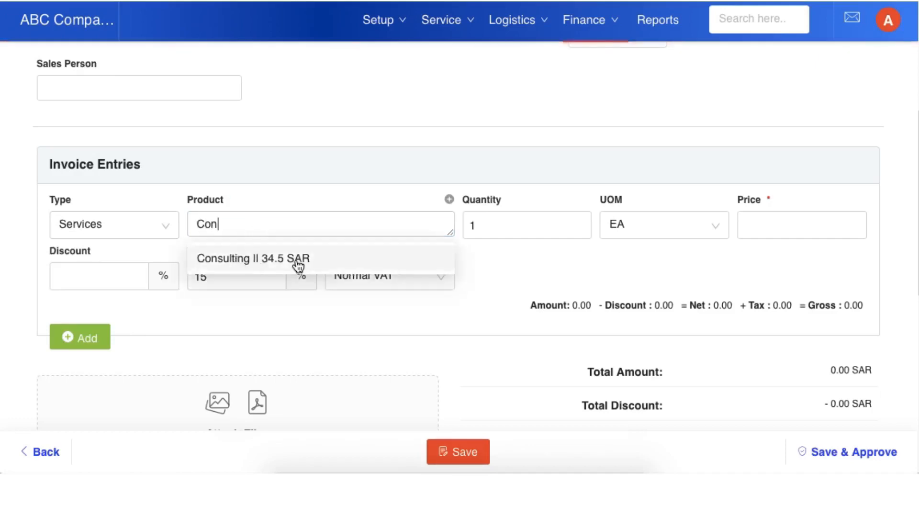
pyautogui.click(297, 262)
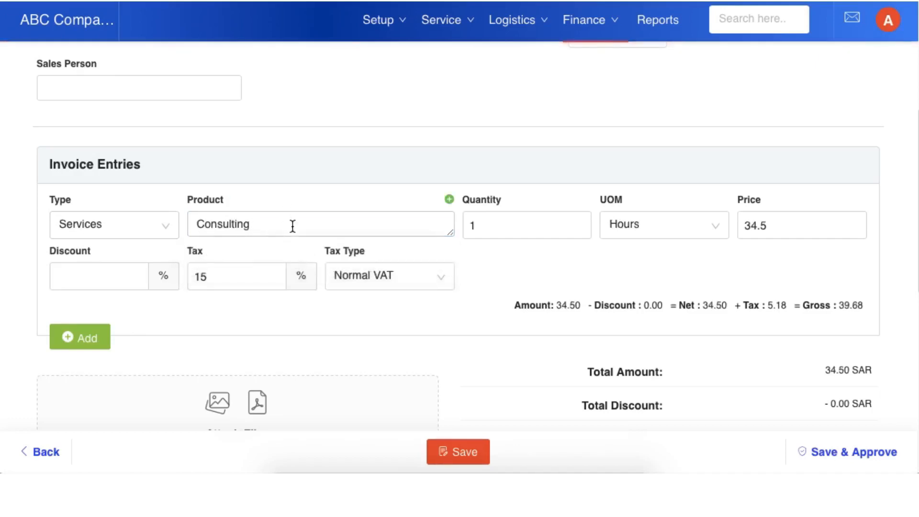
# Step: Append "- Additional information" to the Consulting entry's product text and set its quantity to 10
pyautogui.write('- Additiona')
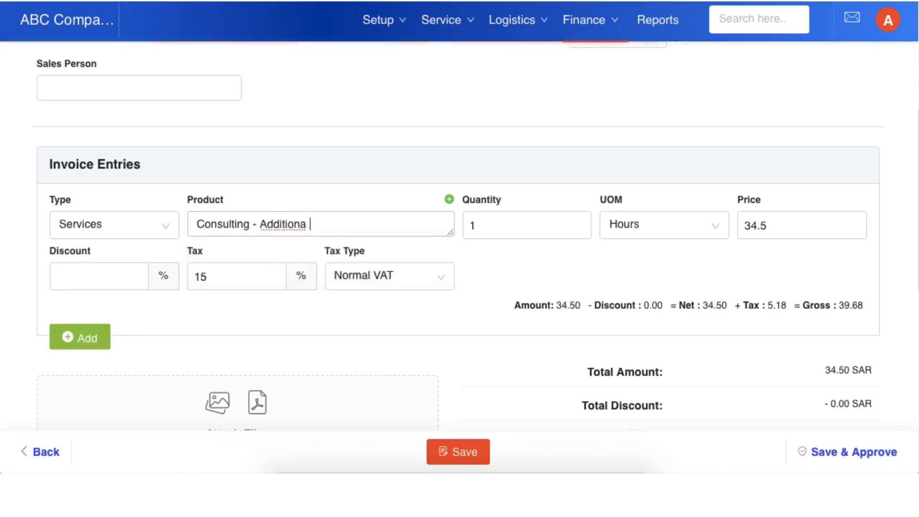
pyautogui.write('l information')
pyautogui.click(306, 224)
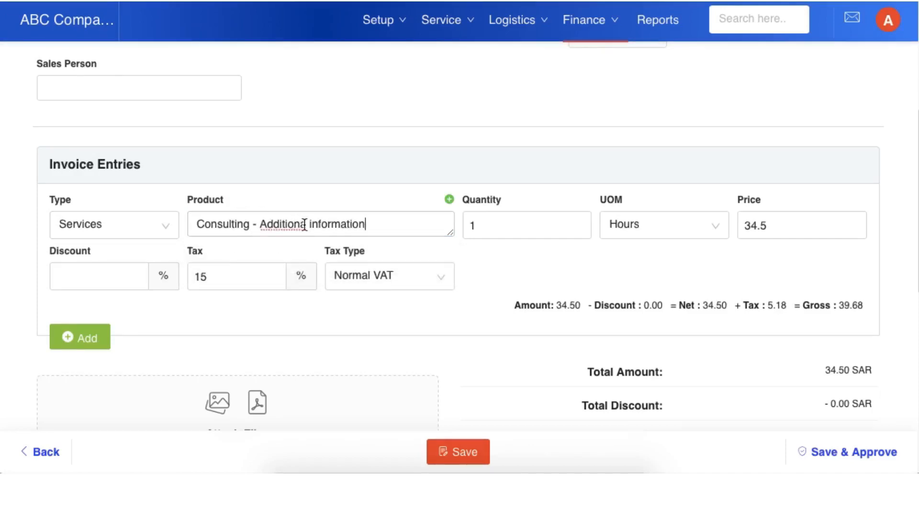
pyautogui.write('l')
pyautogui.click(525, 223)
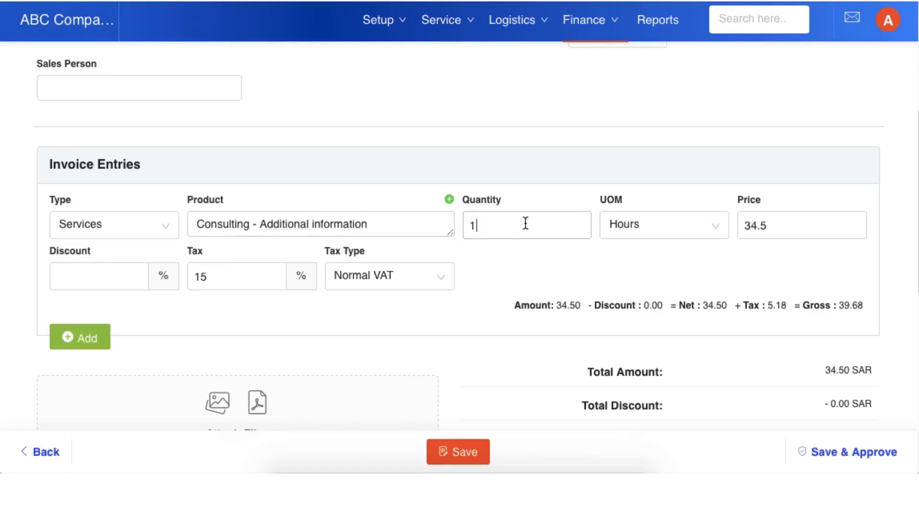
pyautogui.write('0')
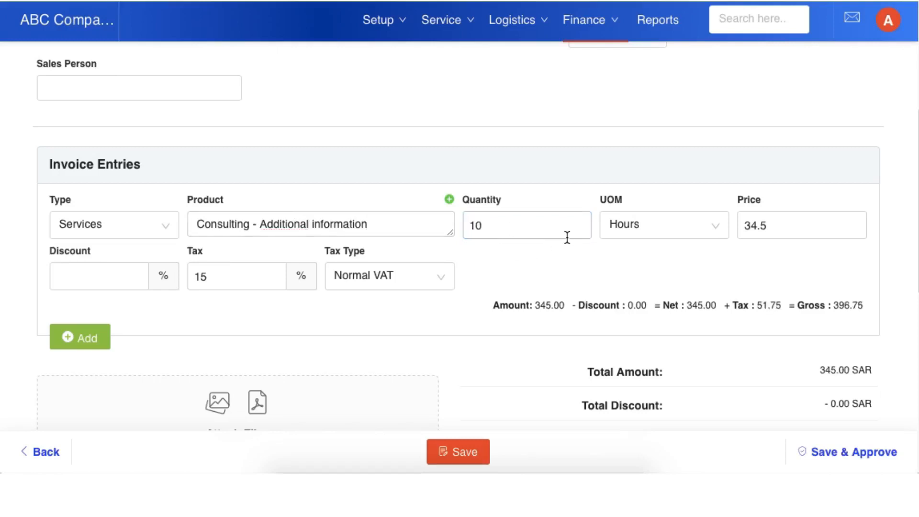
pyautogui.scroll(-1, 640, 254)
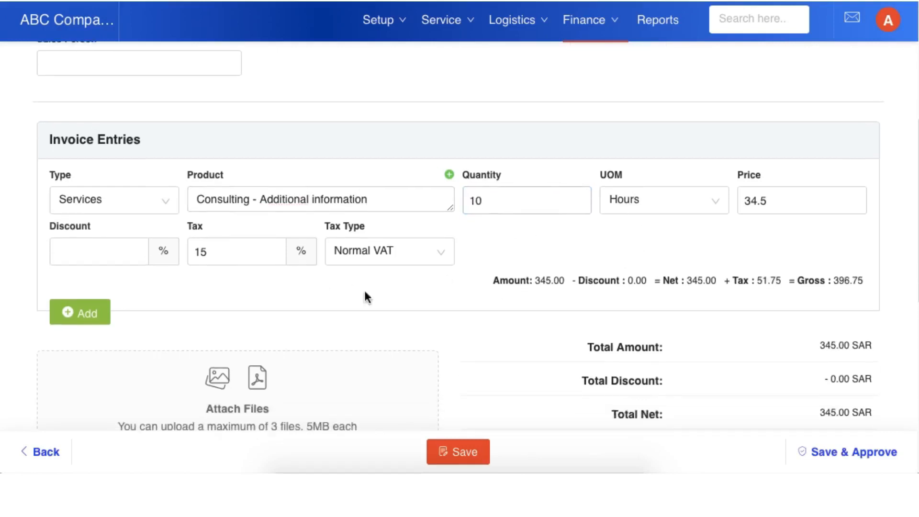
pyautogui.scroll(-3, 506, 342)
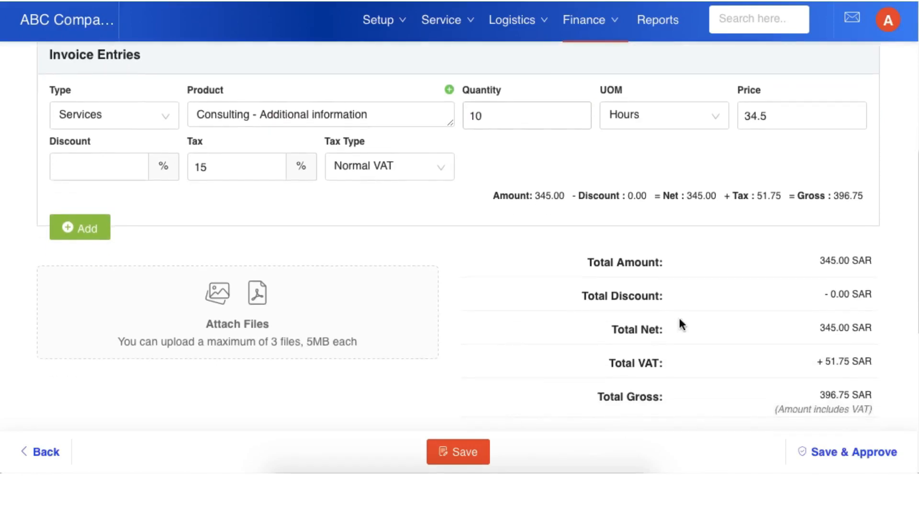
pyautogui.scroll(-3, 680, 319)
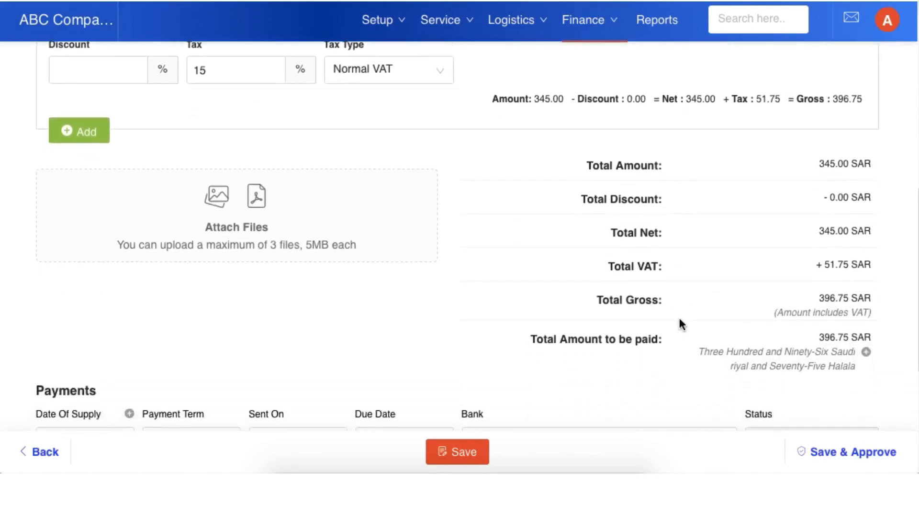
pyautogui.scroll(-1, 679, 320)
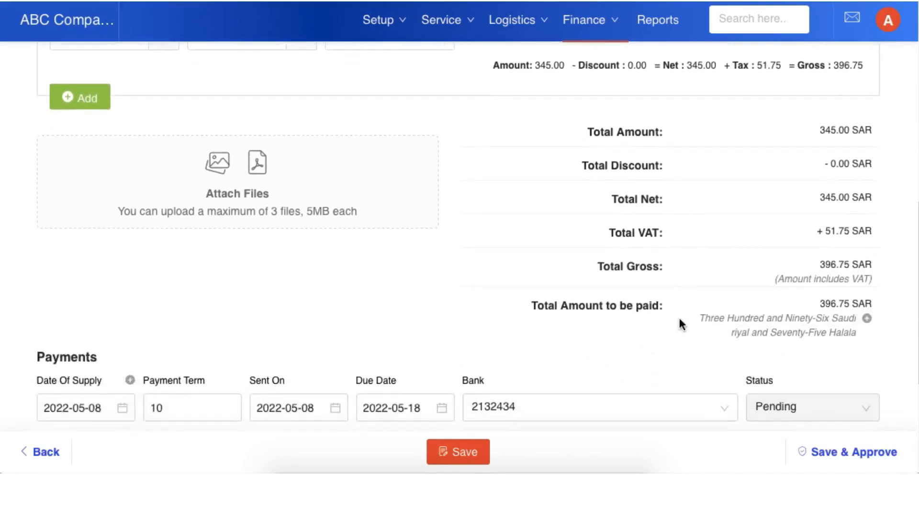
pyautogui.click(247, 194)
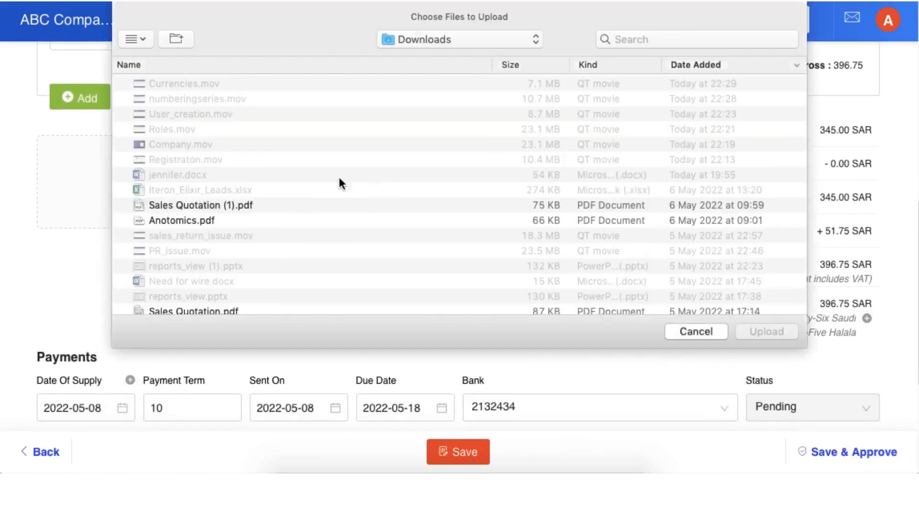
pyautogui.scroll(3, 227, 210)
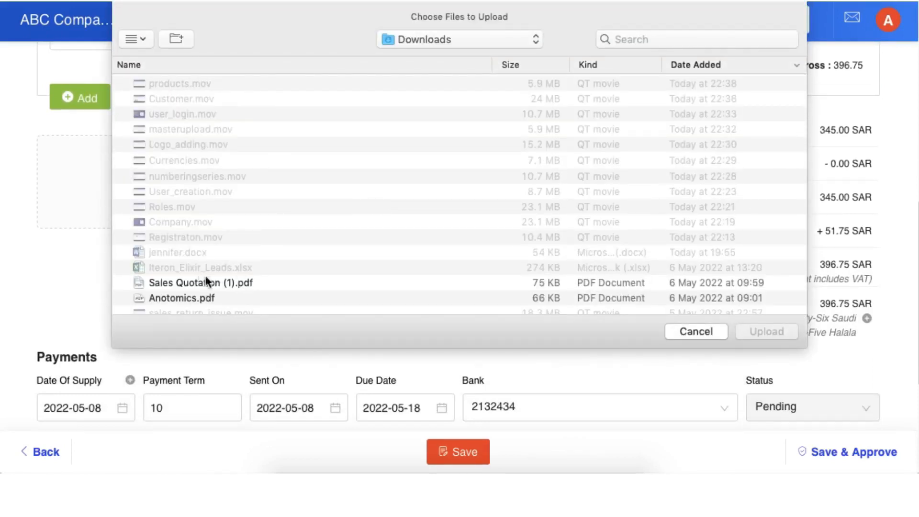
pyautogui.click(689, 335)
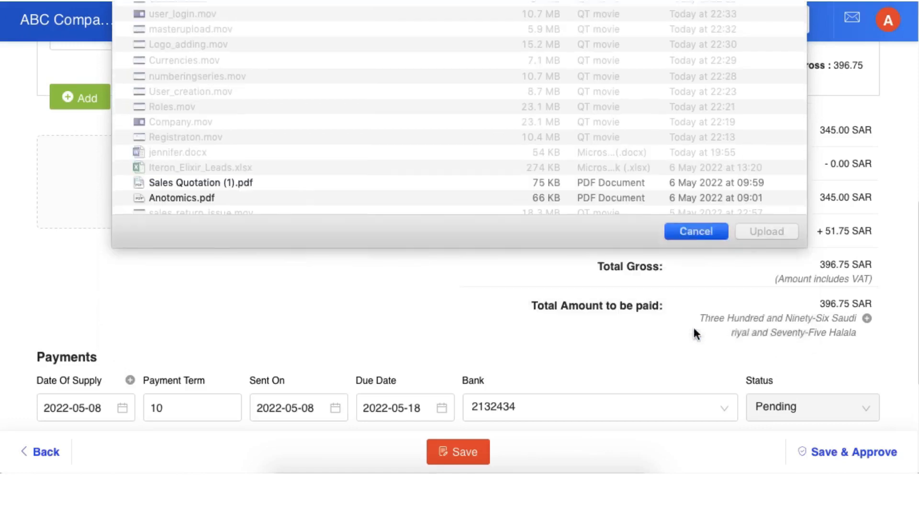
# Step: Save and approve the invoice with its default payment details and template
pyautogui.scroll(1, 531, 304)
pyautogui.scroll(-5, 530, 304)
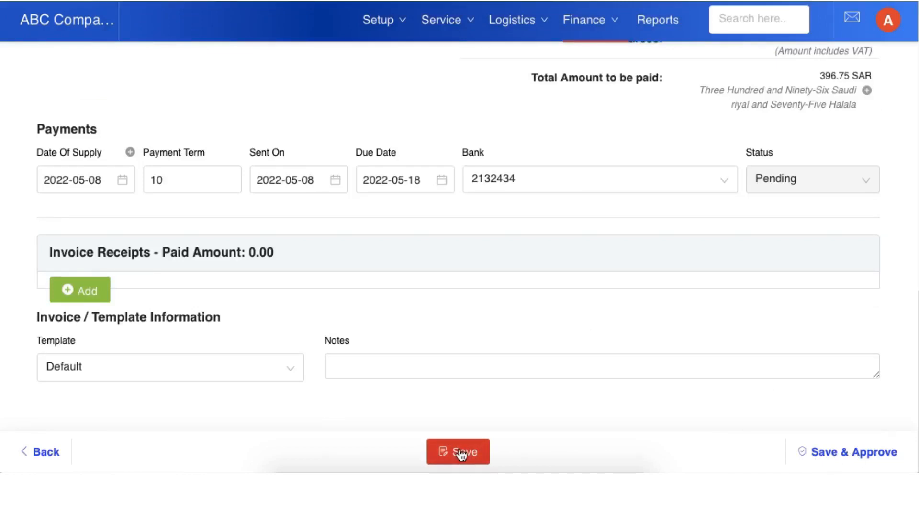
pyautogui.click(844, 459)
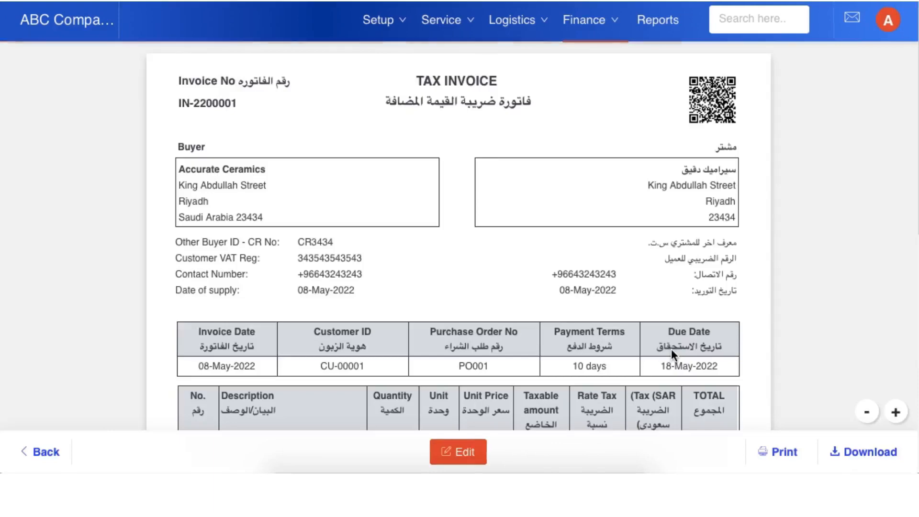
# Step: Examine the approved tax invoice's line item, totals, bank details and QR code
pyautogui.scroll(-6, 671, 349)
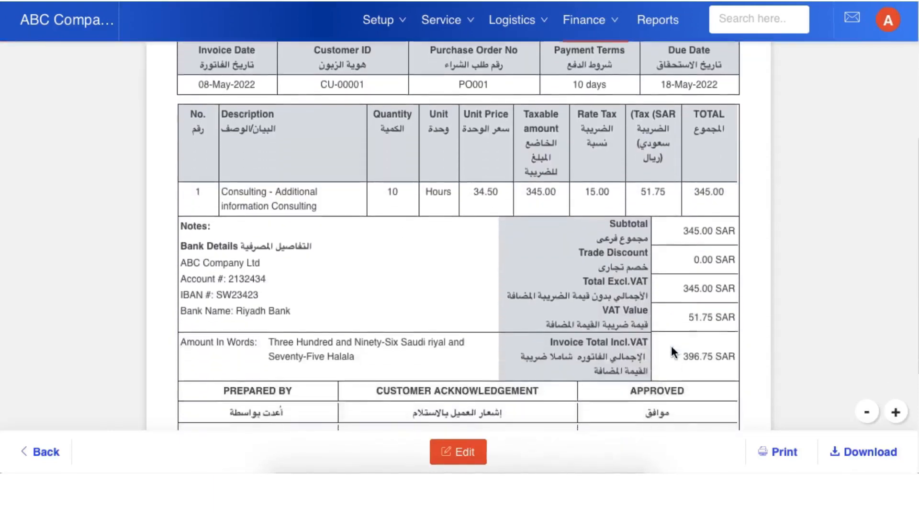
pyautogui.scroll(-3, 671, 349)
pyautogui.scroll(9, 671, 349)
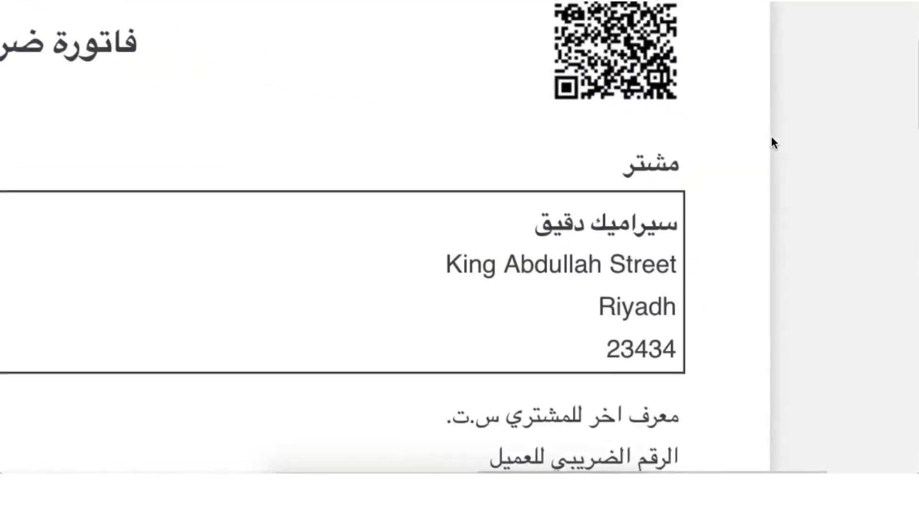
pyautogui.scroll(3, 771, 136)
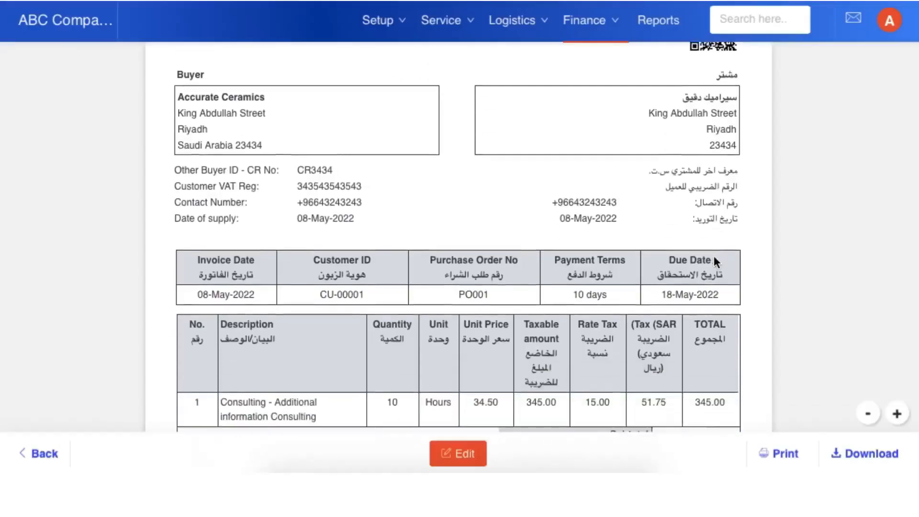
# Step: Preview the tax invoice in the print options, and close them without printing
pyautogui.scroll(-5, 714, 259)
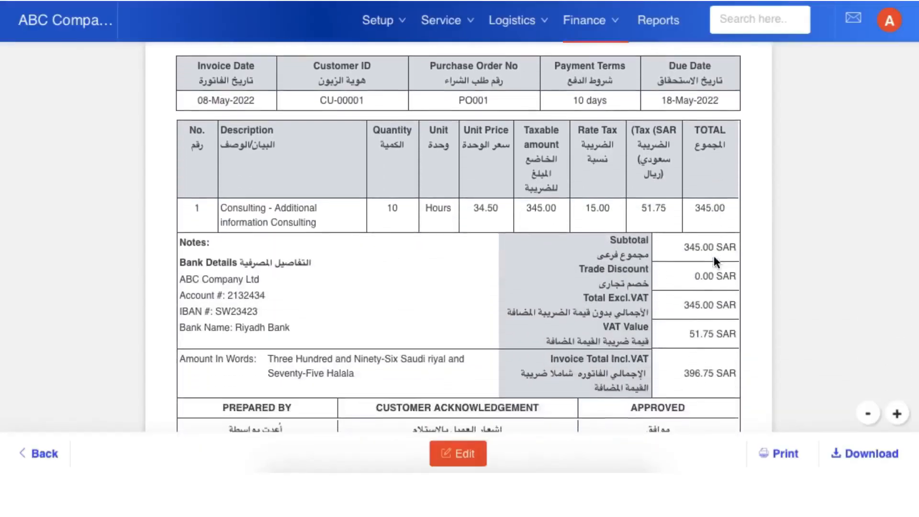
pyautogui.scroll(-2, 714, 256)
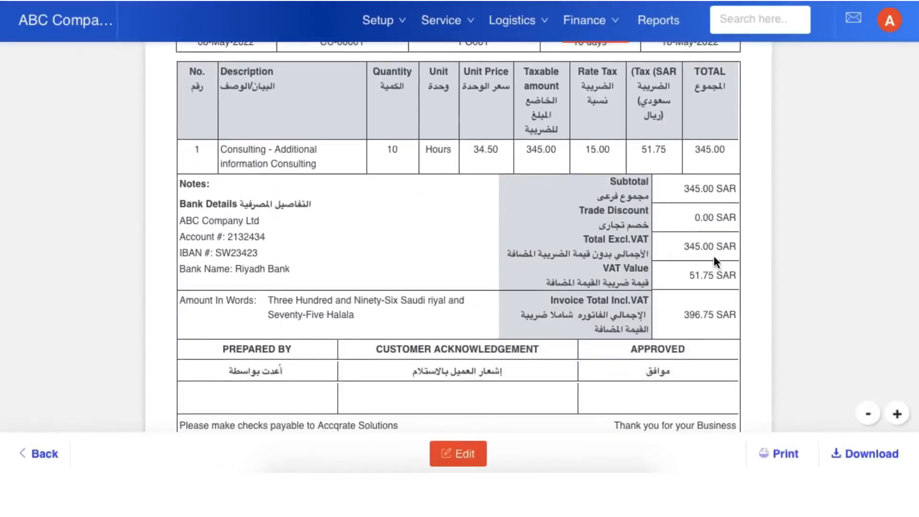
pyautogui.click(785, 454)
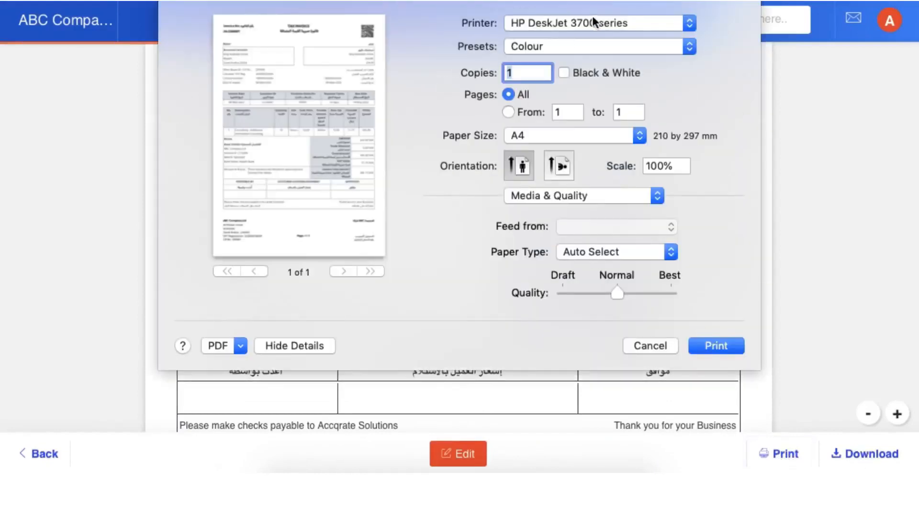
pyautogui.click(661, 346)
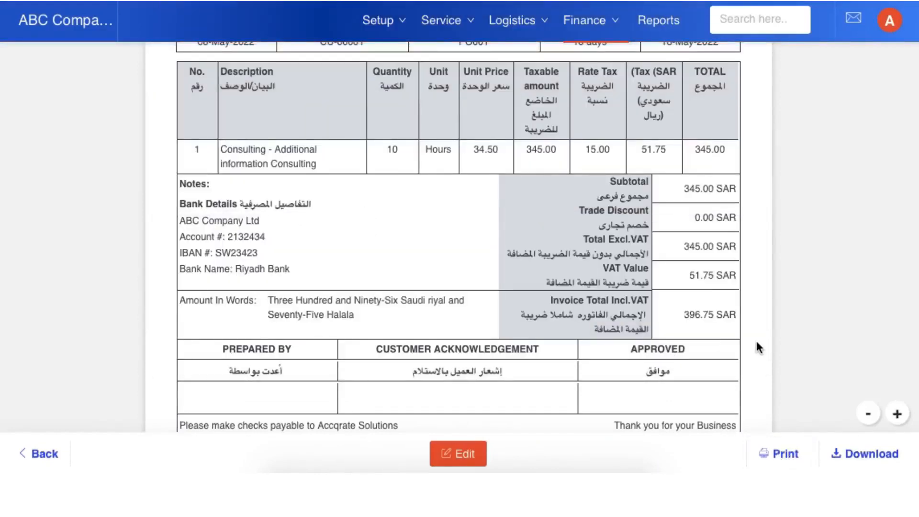
# Step: Return to the income documents and show only the approved ones
pyautogui.click(44, 454)
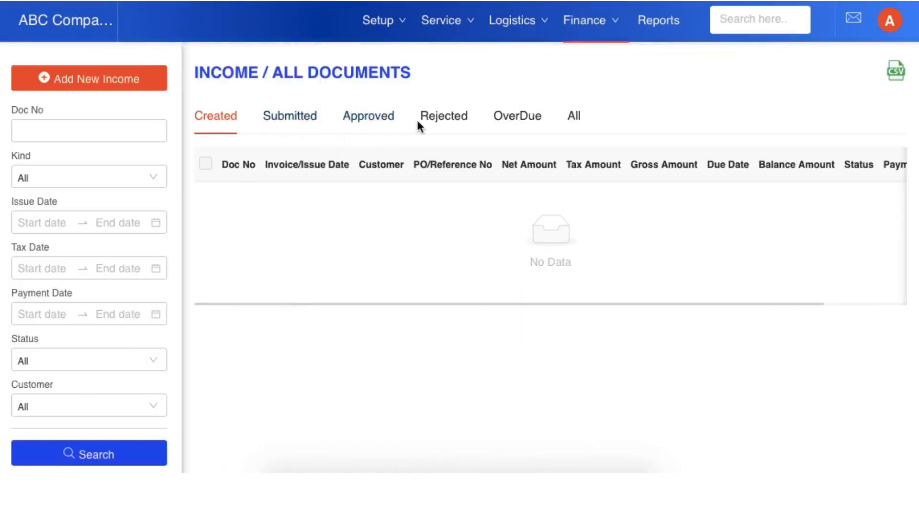
pyautogui.click(377, 122)
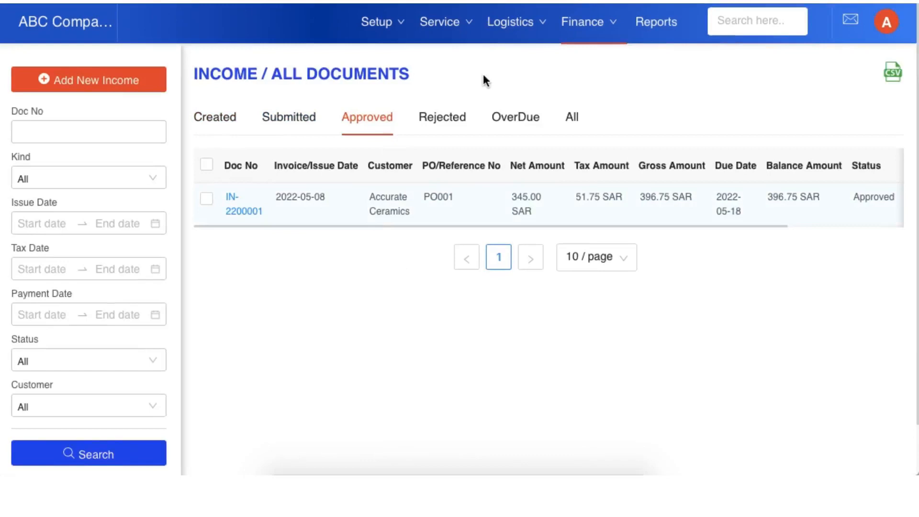
# Step: Select the approved Accurate Ceramics invoice and send it by e-mail to the customer's e-mail address
pyautogui.click(206, 199)
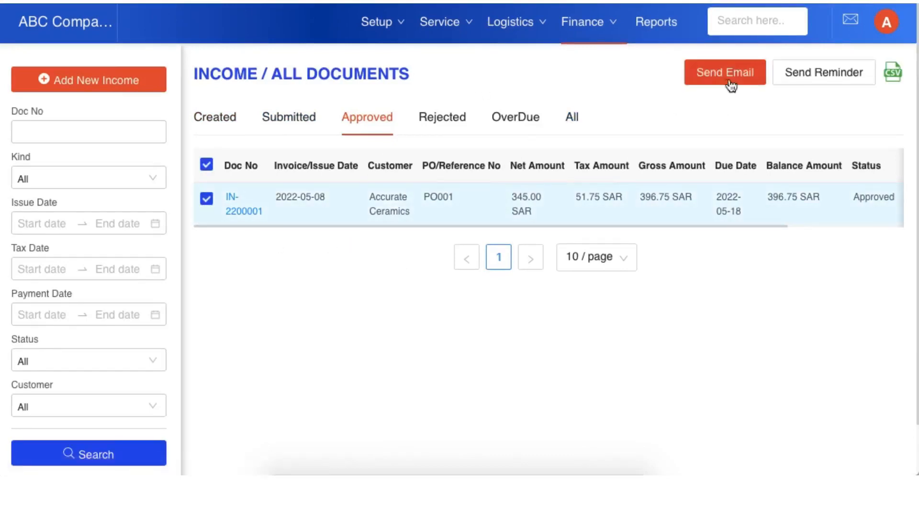
pyautogui.click(206, 199)
pyautogui.click(206, 199)
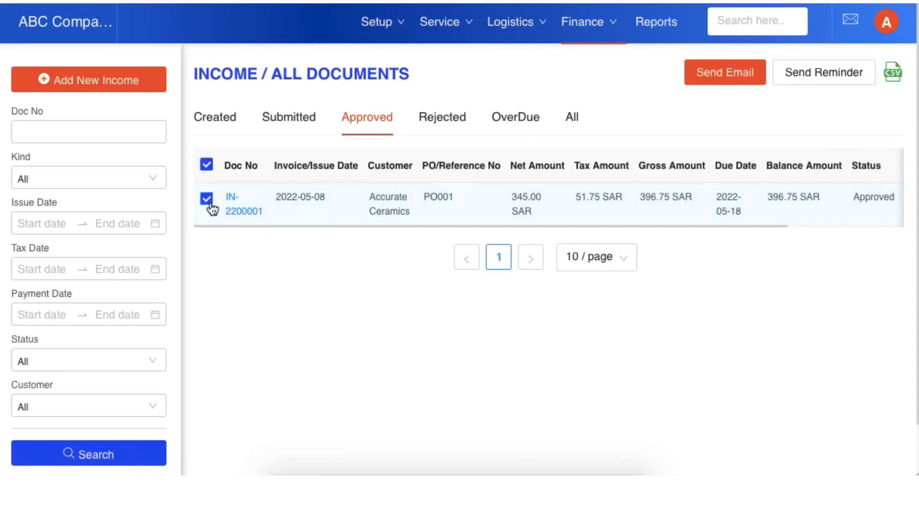
pyautogui.click(726, 80)
pyautogui.click(495, 177)
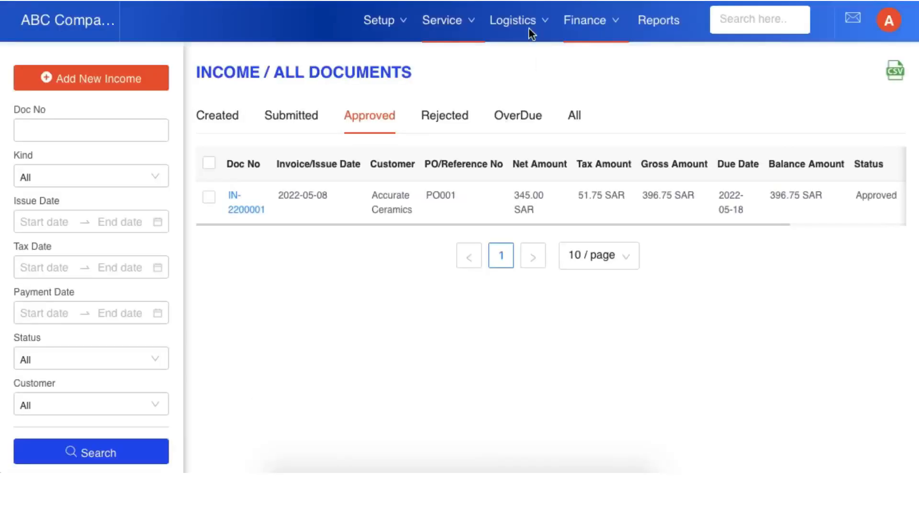
# Step: Open the income upload page, and switch to Microsoft Excel to examine the template's Sample and Incomes sheets
pyautogui.click(586, 34)
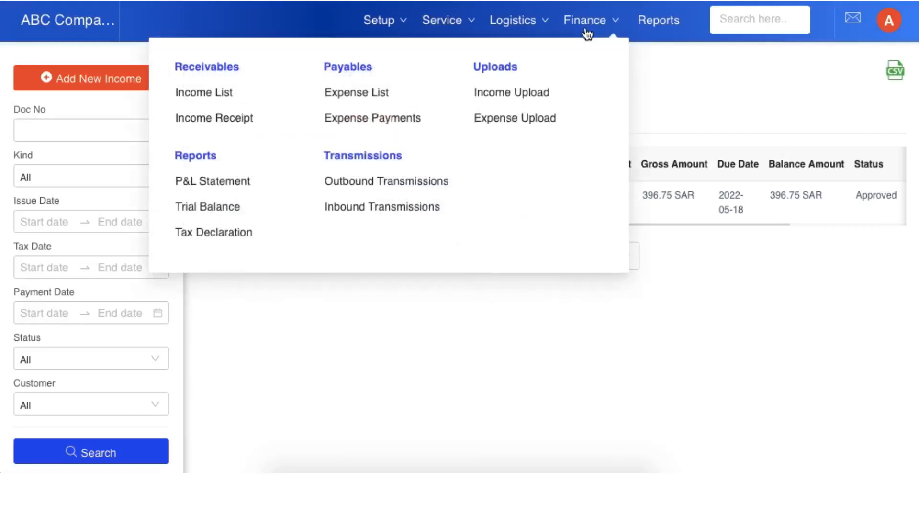
pyautogui.click(531, 95)
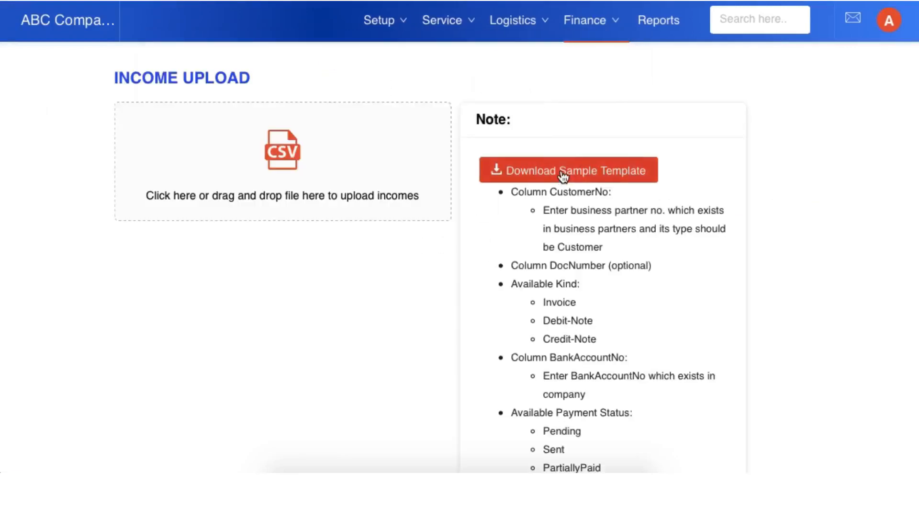
pyautogui.click(472, 472)
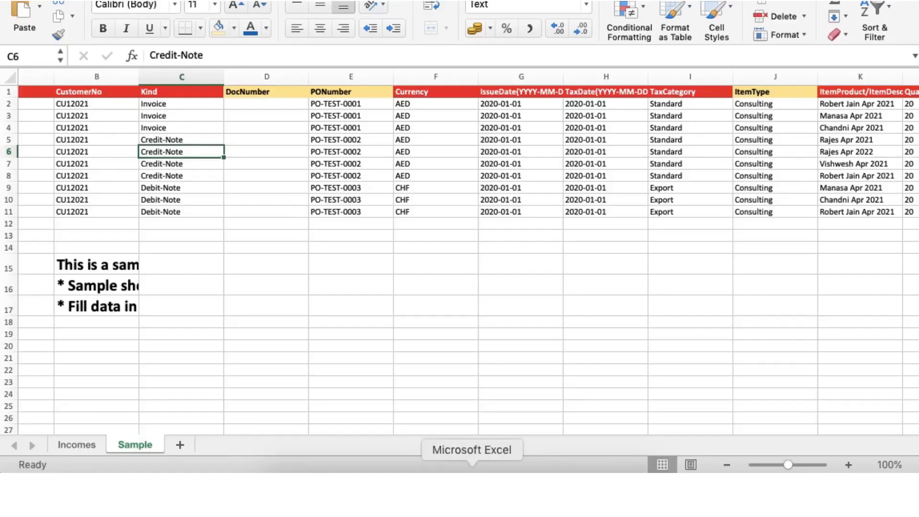
pyautogui.hscroll(-3, 166, 143)
pyautogui.click(35, 106)
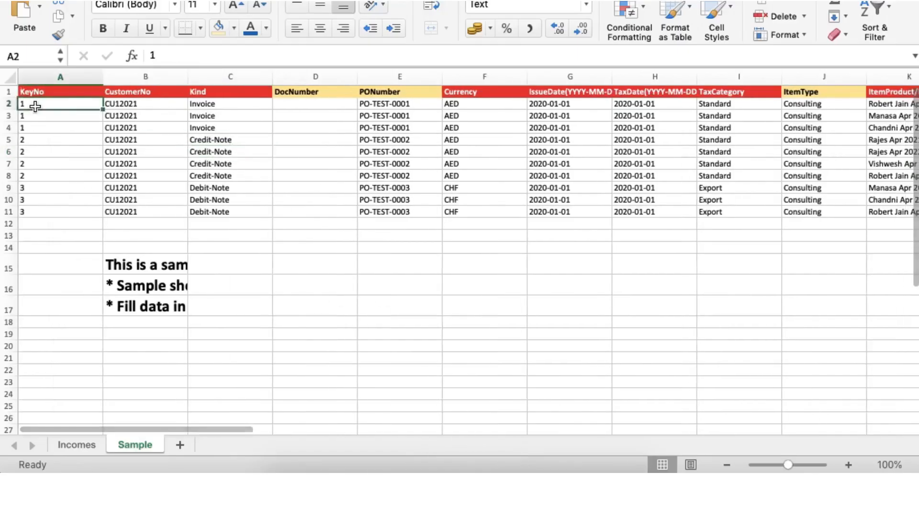
pyautogui.click(90, 441)
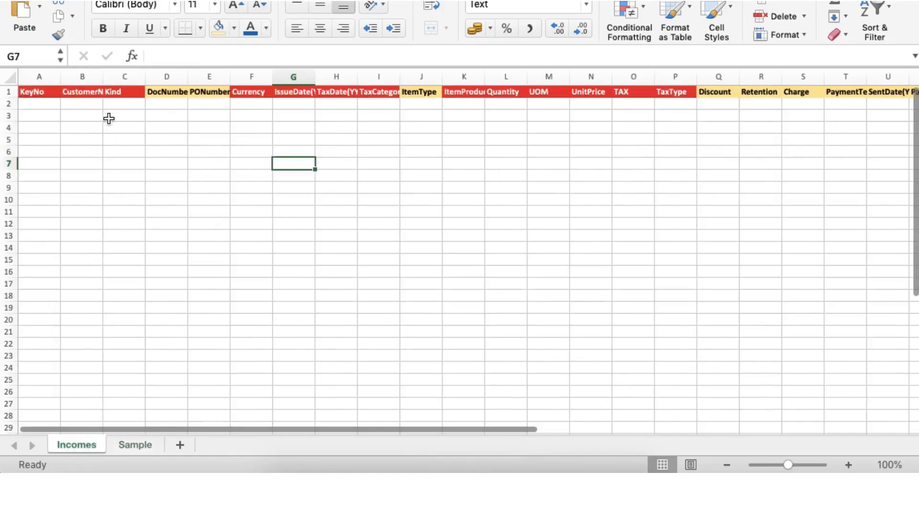
pyautogui.click(96, 101)
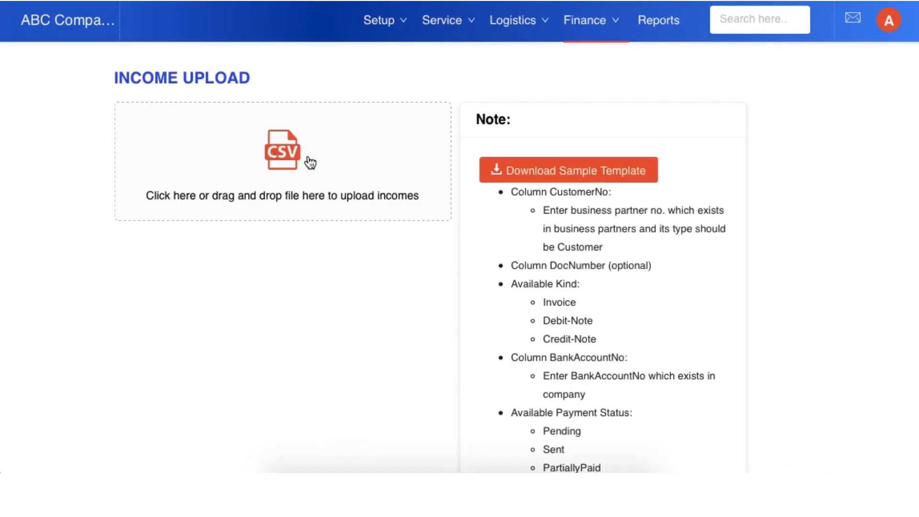
# Step: Transmit the created Accurate Ceramics invoice from the outbound transmissions in Accqrate
pyautogui.click(583, 24)
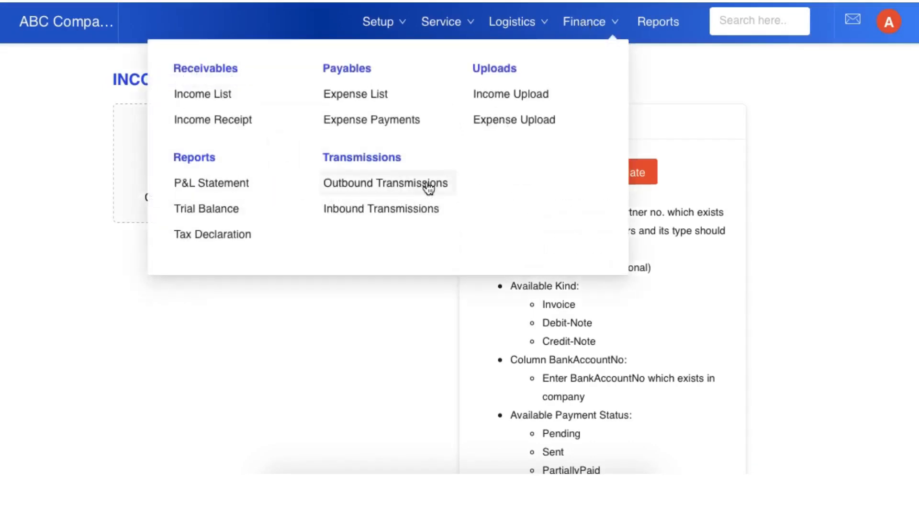
pyautogui.click(365, 189)
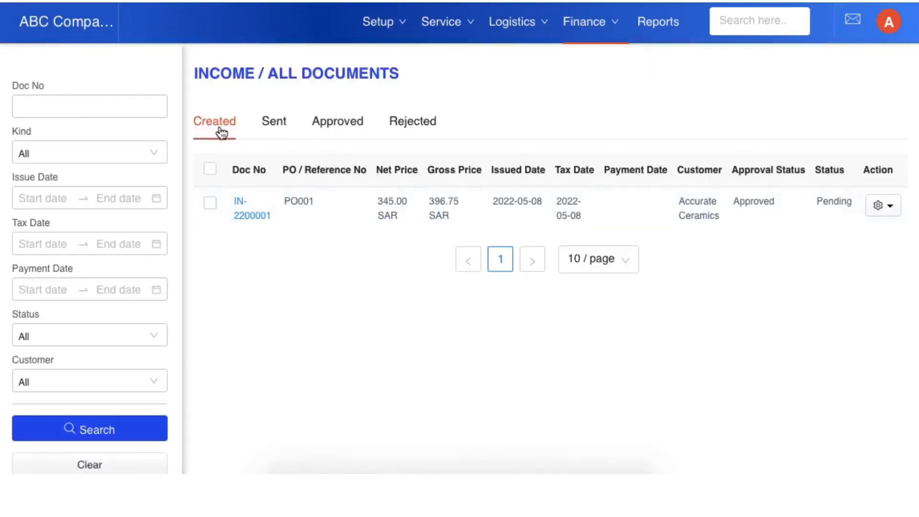
pyautogui.click(210, 204)
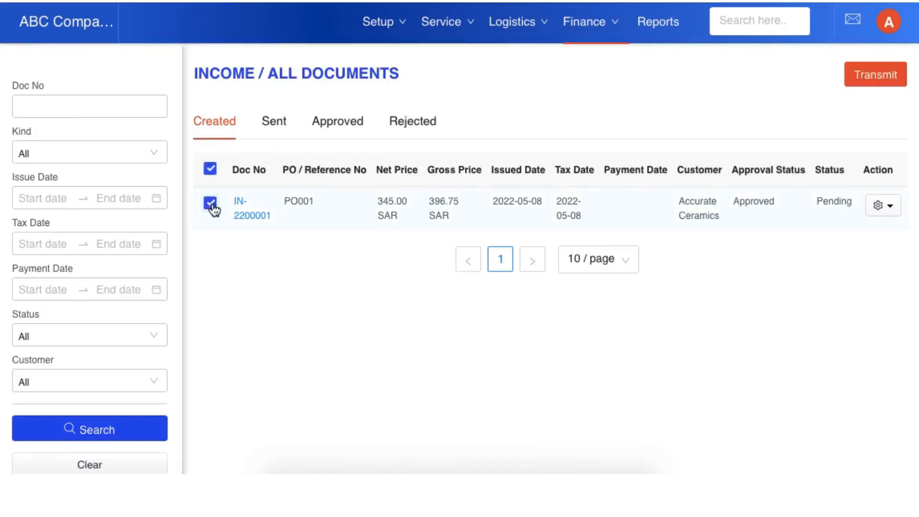
pyautogui.click(884, 84)
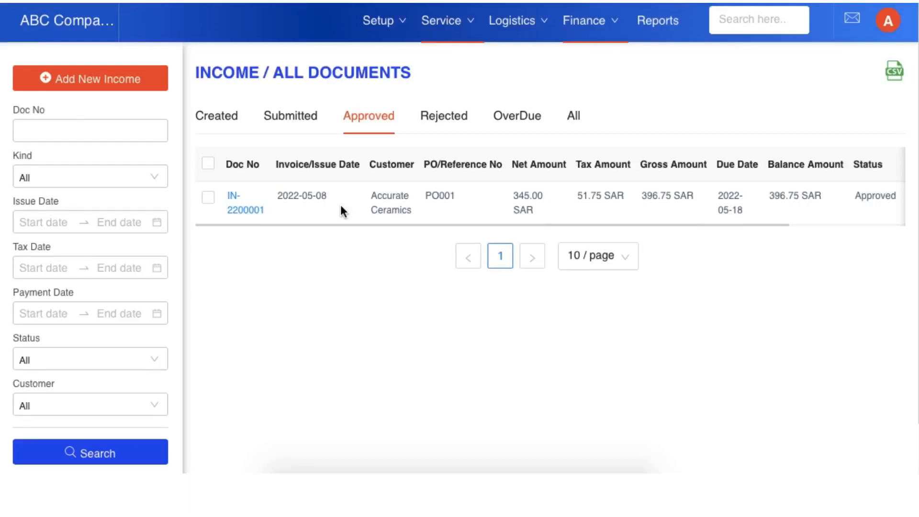
# Step: Edit the approved Accurate Ceramics invoice and add an invoice receipt dated 2022-05-08 with an amount of 396.75
pyautogui.click(237, 210)
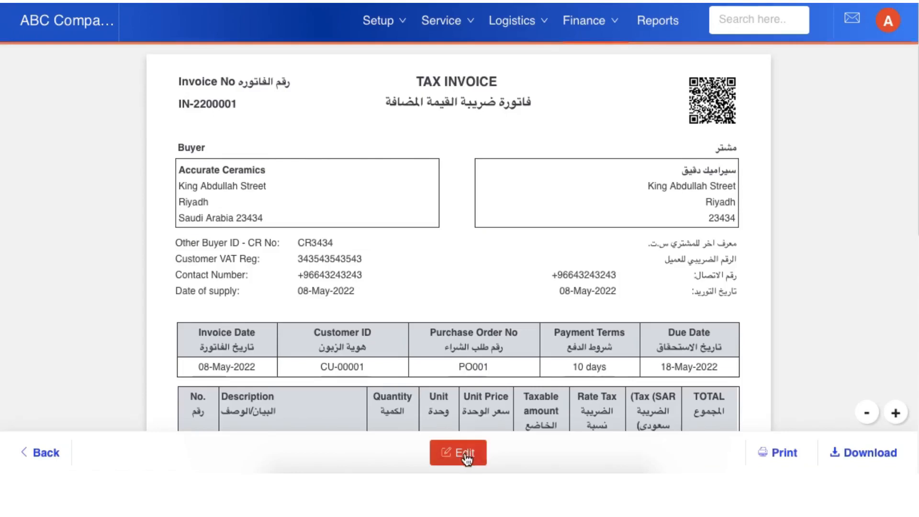
pyautogui.click(466, 457)
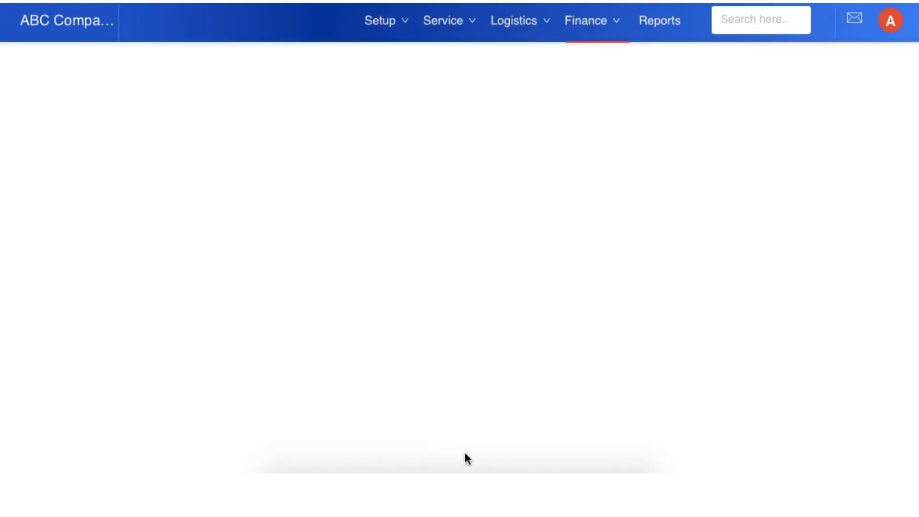
pyautogui.scroll(-15, 482, 293)
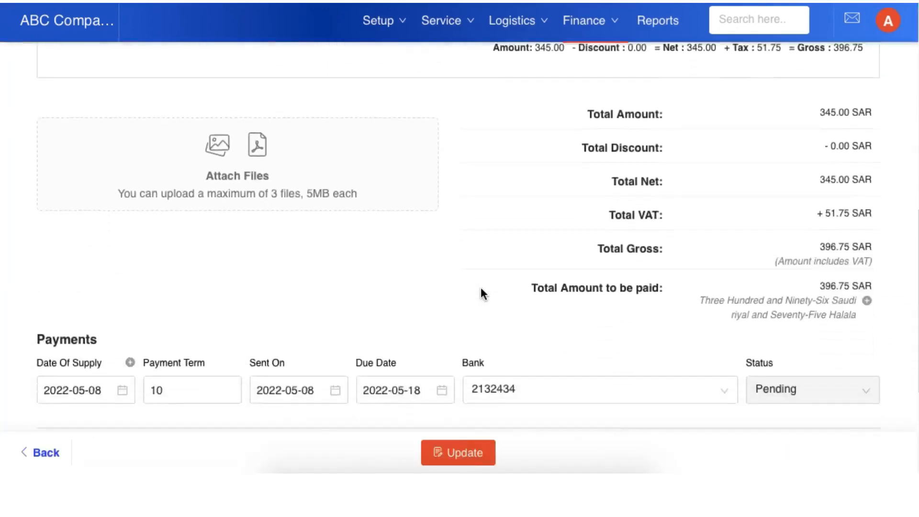
pyautogui.scroll(-5, 481, 289)
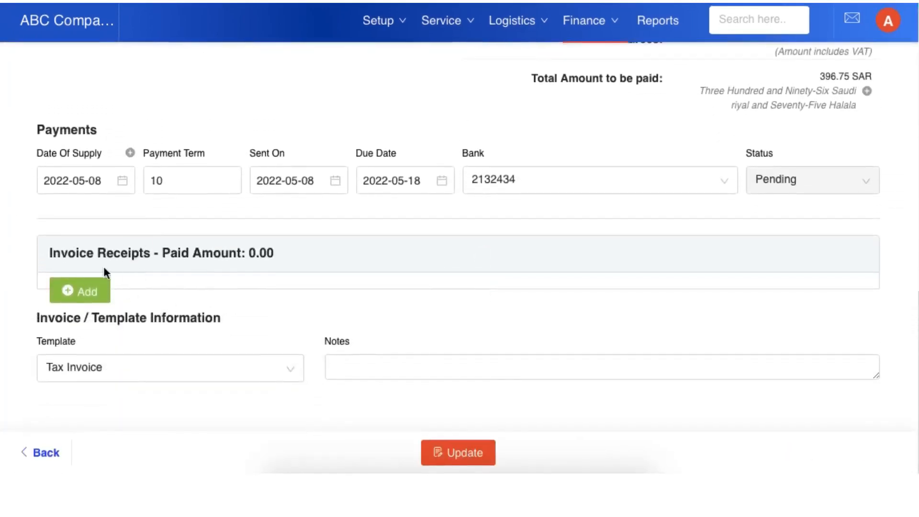
pyautogui.click(94, 302)
pyautogui.click(183, 318)
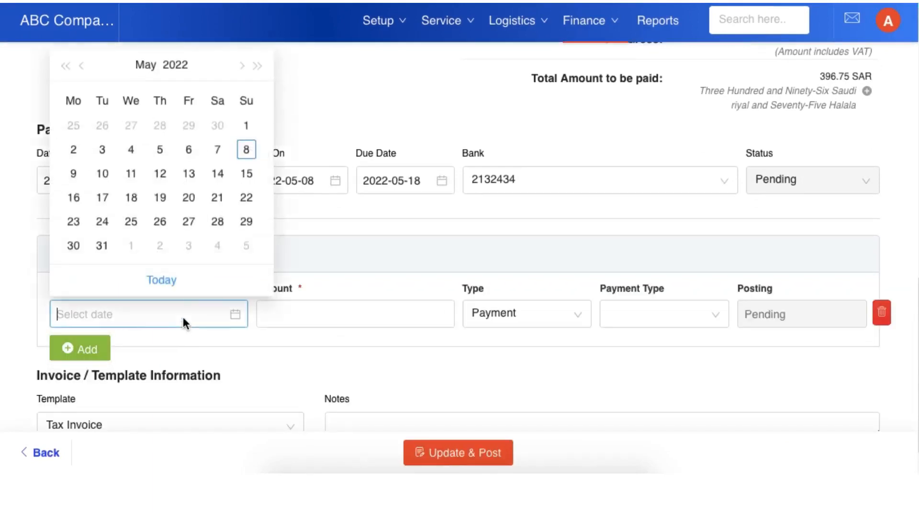
pyautogui.click(247, 153)
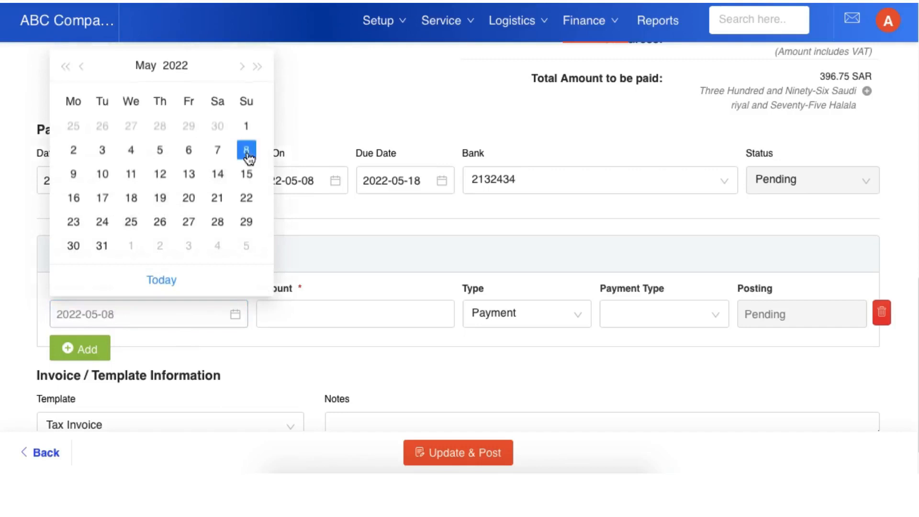
pyautogui.click(357, 316)
pyautogui.write('396.75')
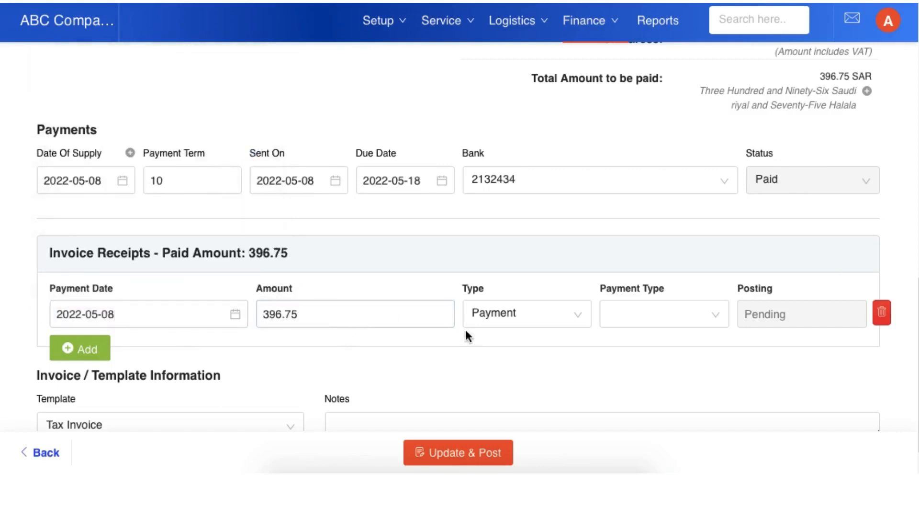
# Step: Set the receipt's type to Payment and its payment type to Bank Transfer, and update and post the invoice
pyautogui.click(509, 318)
pyautogui.click(509, 347)
pyautogui.click(669, 329)
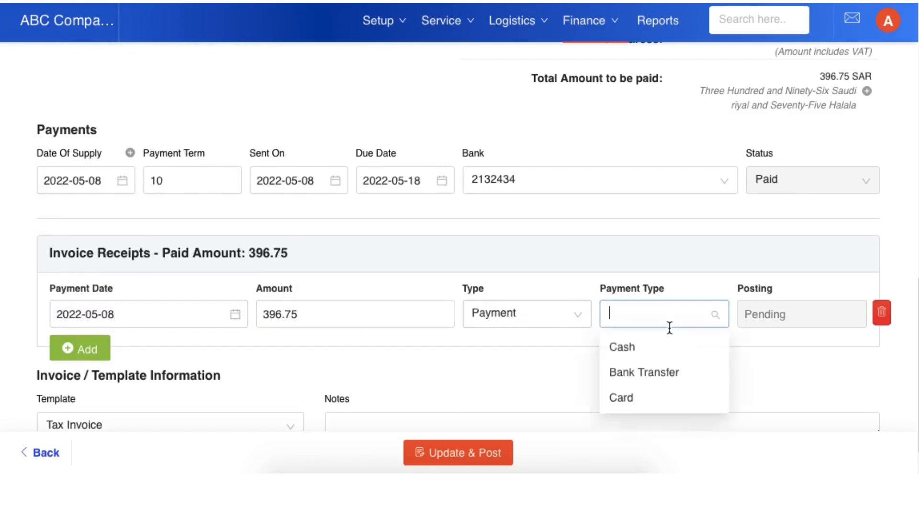
pyautogui.click(652, 376)
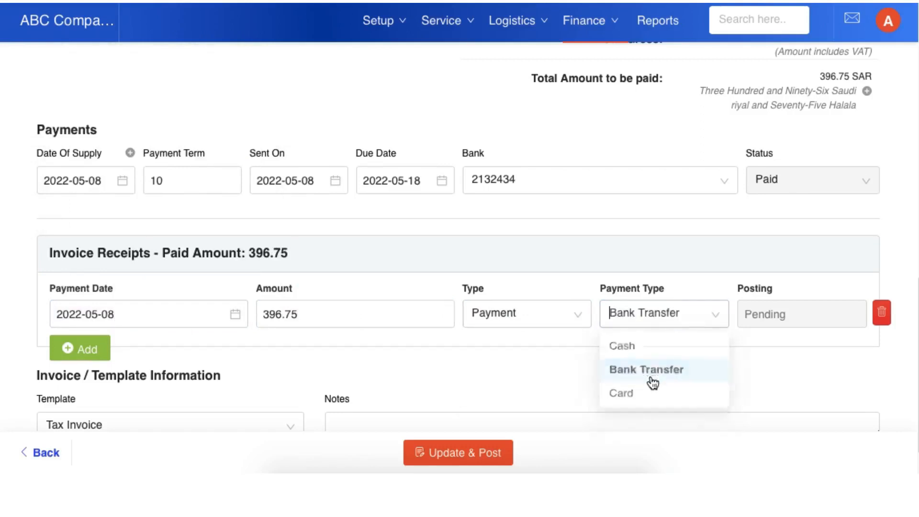
pyautogui.click(478, 453)
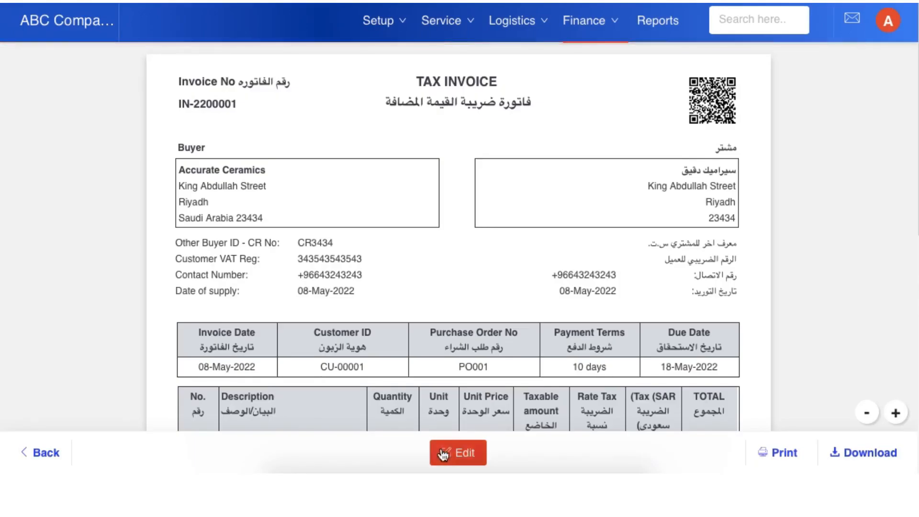
# Step: Return to the approved income documents and check the paid invoice's balance and remaining columns
pyautogui.click(45, 457)
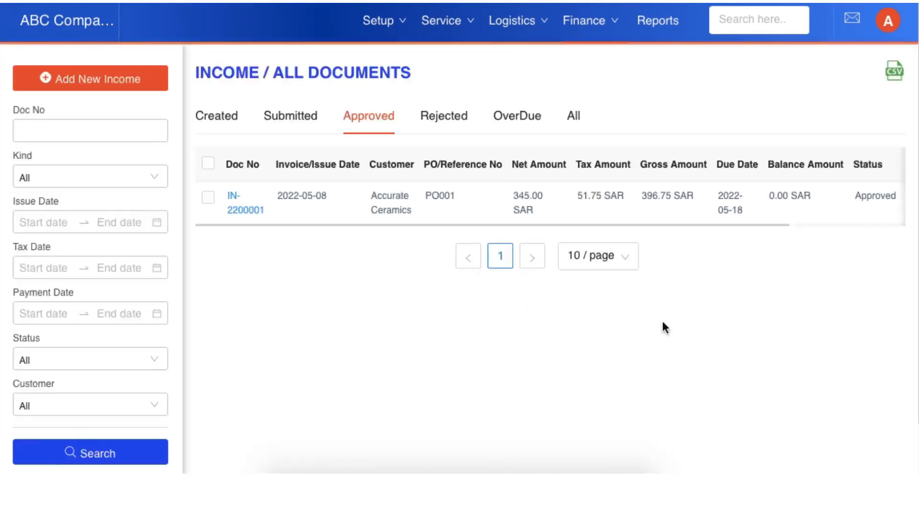
pyautogui.hscroll(2, 611, 200)
pyautogui.hscroll(2, 612, 200)
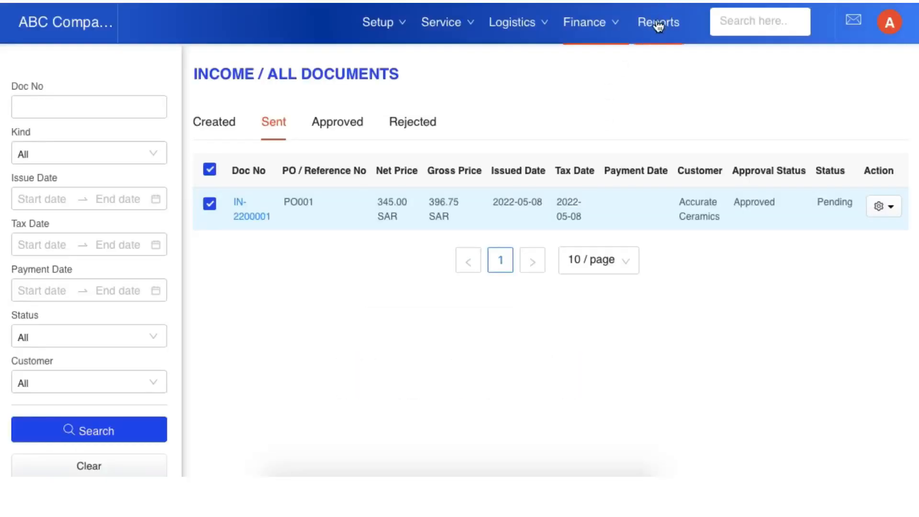
# Step: Generate the Account Receivables report for the period 2022-01-01 to 2022-09-30
pyautogui.click(659, 24)
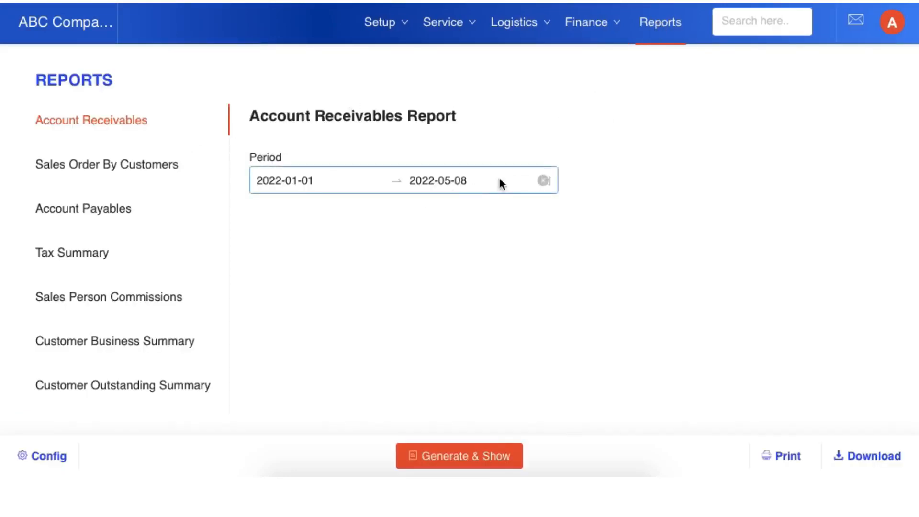
pyautogui.click(449, 185)
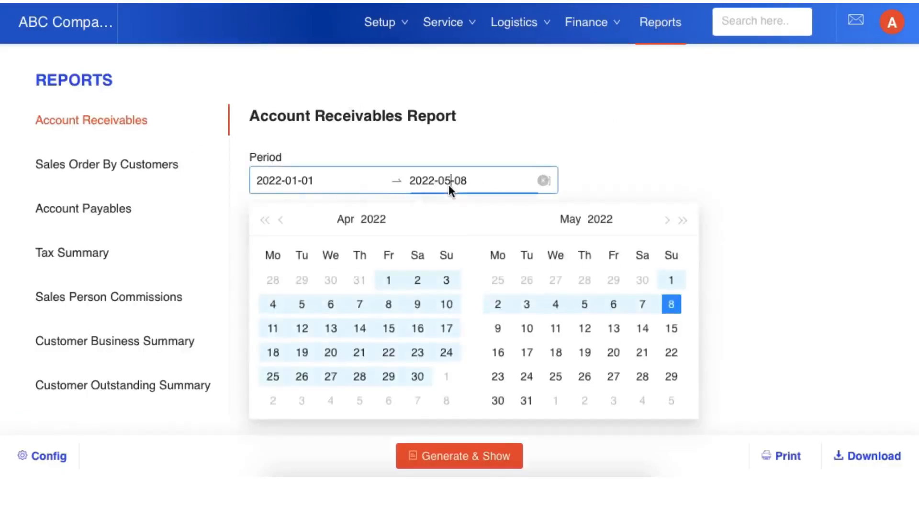
pyautogui.click(667, 220)
pyautogui.click(666, 220)
pyautogui.click(667, 220)
pyautogui.click(666, 220)
pyautogui.click(611, 377)
pyautogui.click(589, 158)
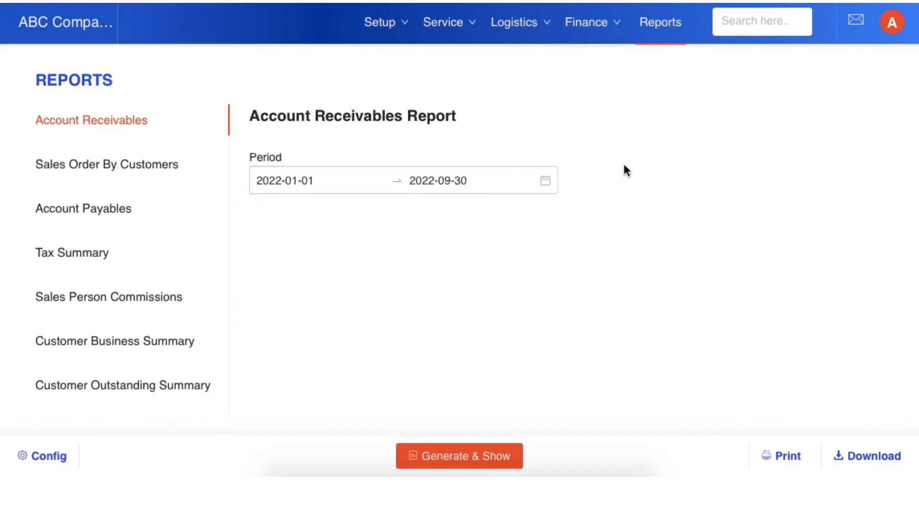
pyautogui.click(496, 460)
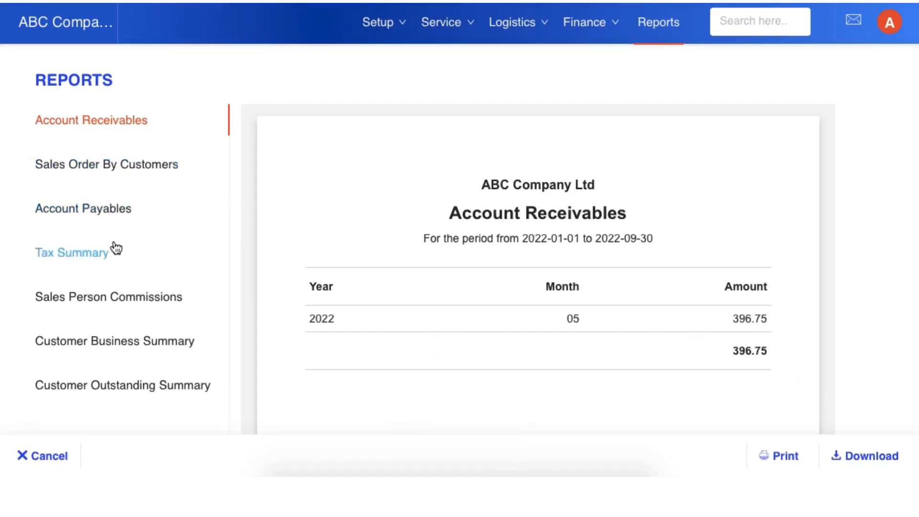
# Step: Generate the Tax Summary report for the period 2022-01-01 to 2022-09-30
pyautogui.scroll(-1, 113, 248)
pyautogui.click(99, 229)
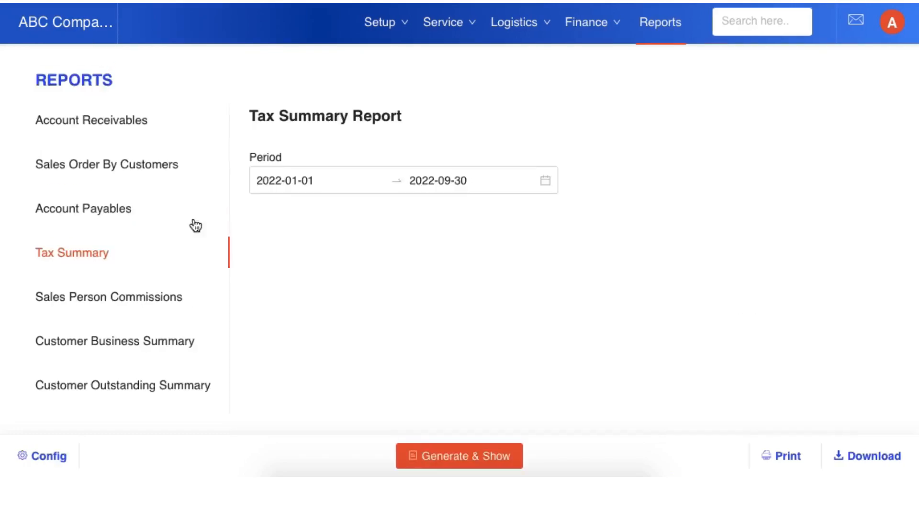
pyautogui.click(486, 457)
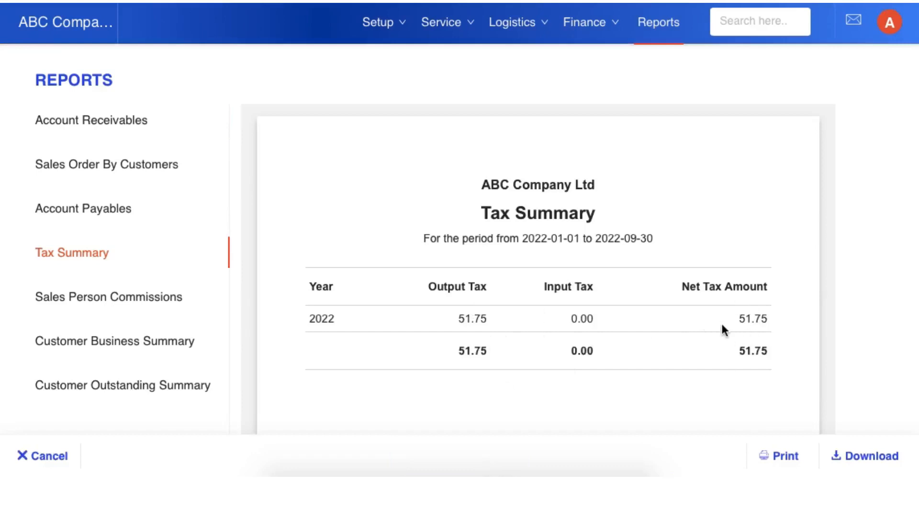
# Step: Generate the Customer Business Summary and Customer Outstanding Summary reports for the same period
pyautogui.scroll(-1, 176, 296)
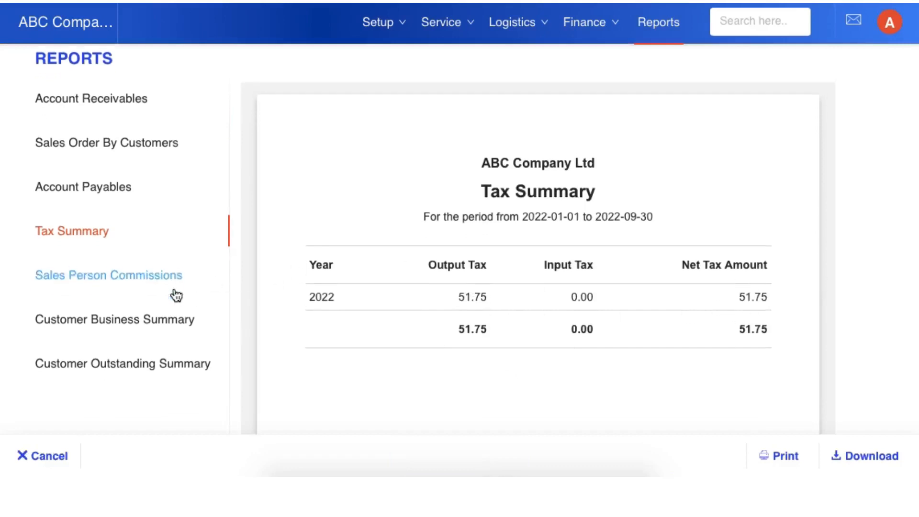
pyautogui.click(158, 320)
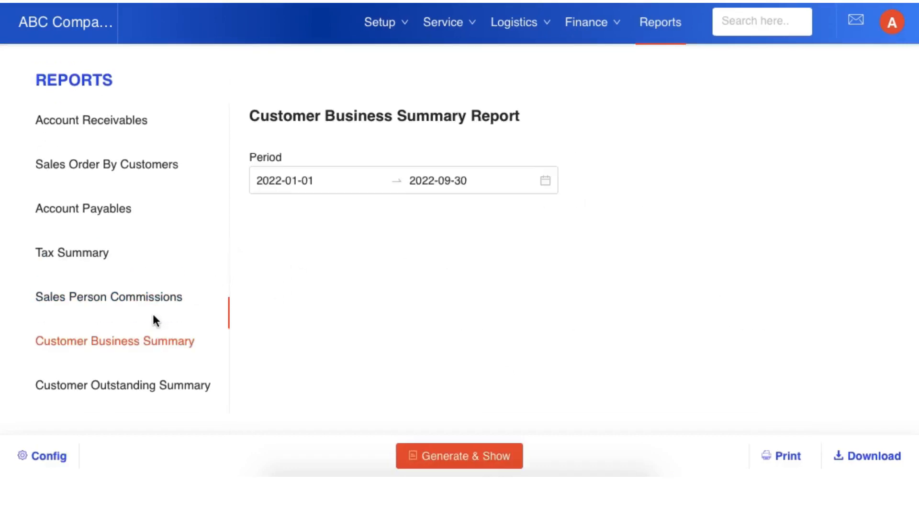
pyautogui.click(499, 460)
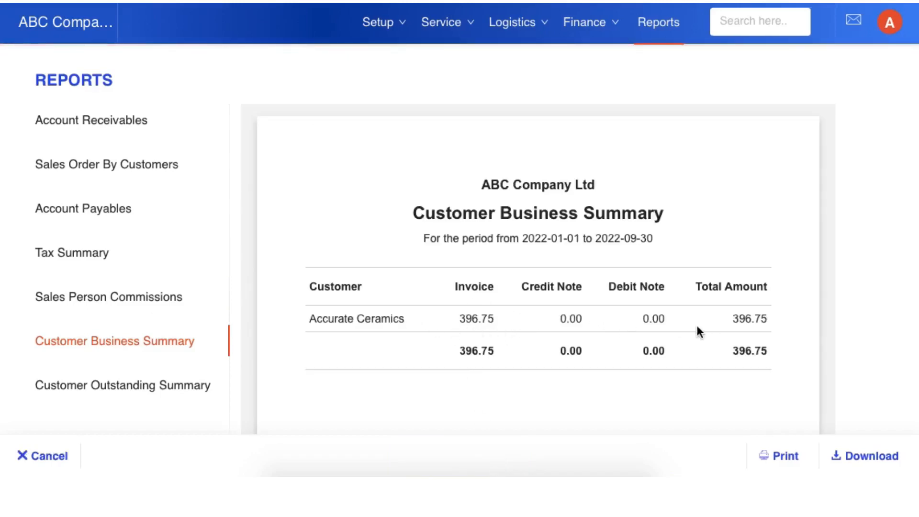
pyautogui.click(175, 395)
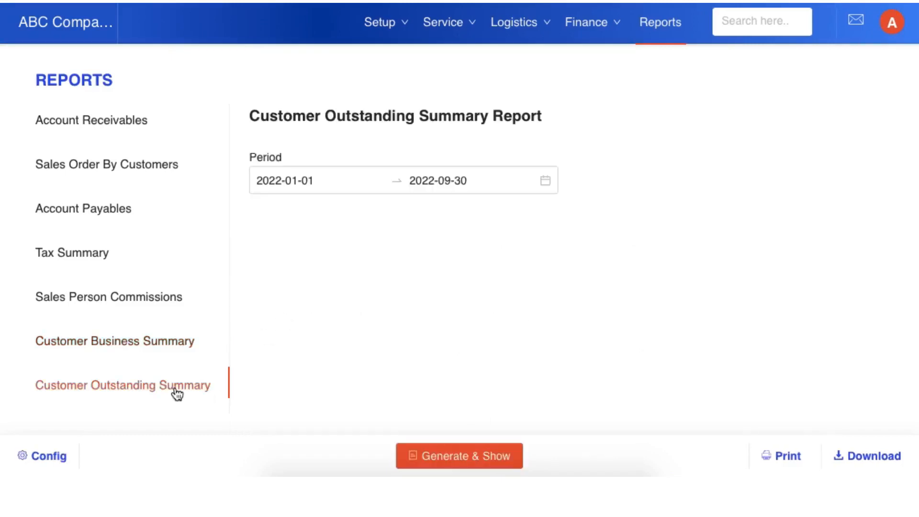
pyautogui.click(463, 455)
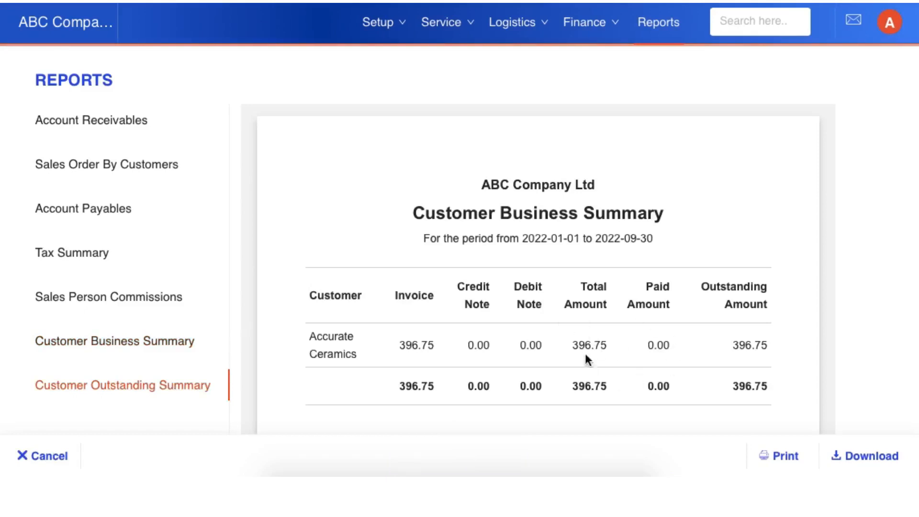